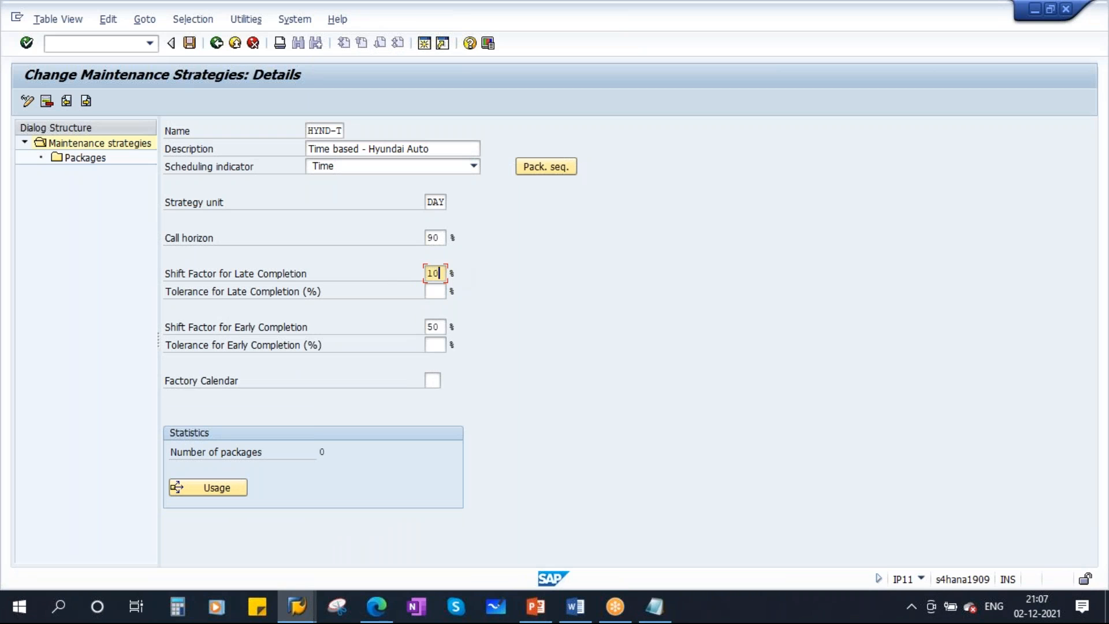
Set the late completion tolerance to 20% and open the value list for the factory calendar
click(434, 291)
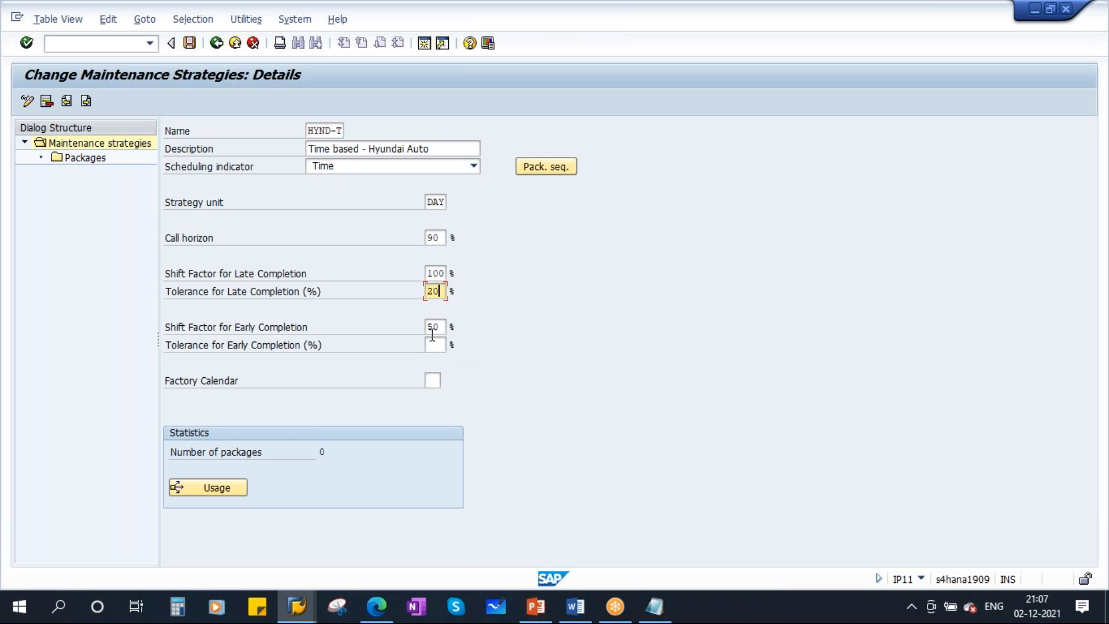
click(435, 327)
click(433, 344)
click(432, 382)
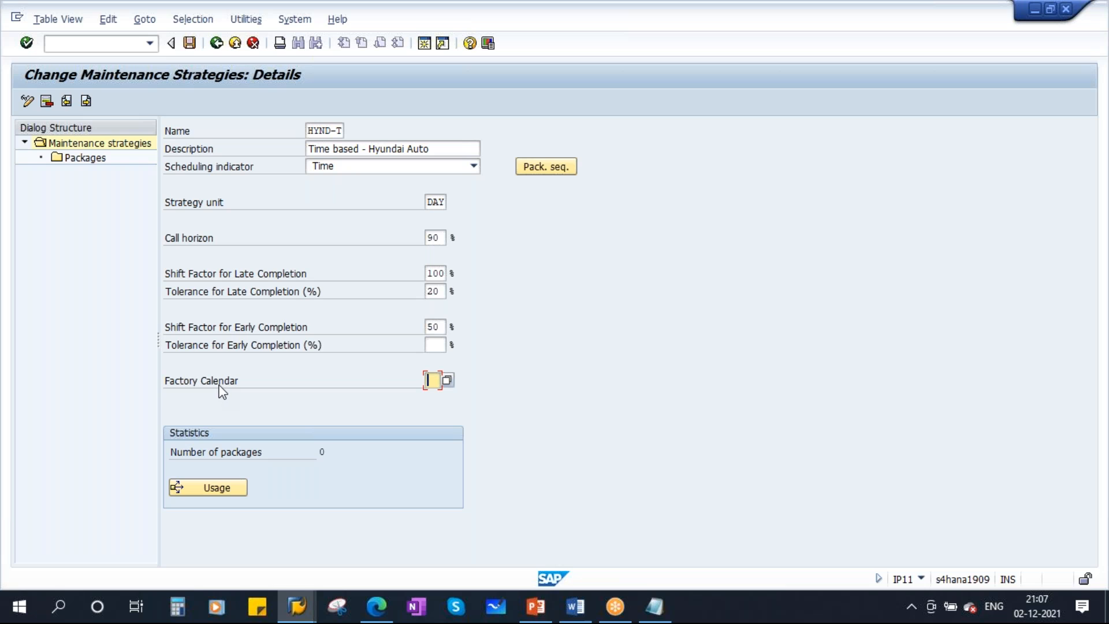
click(448, 380)
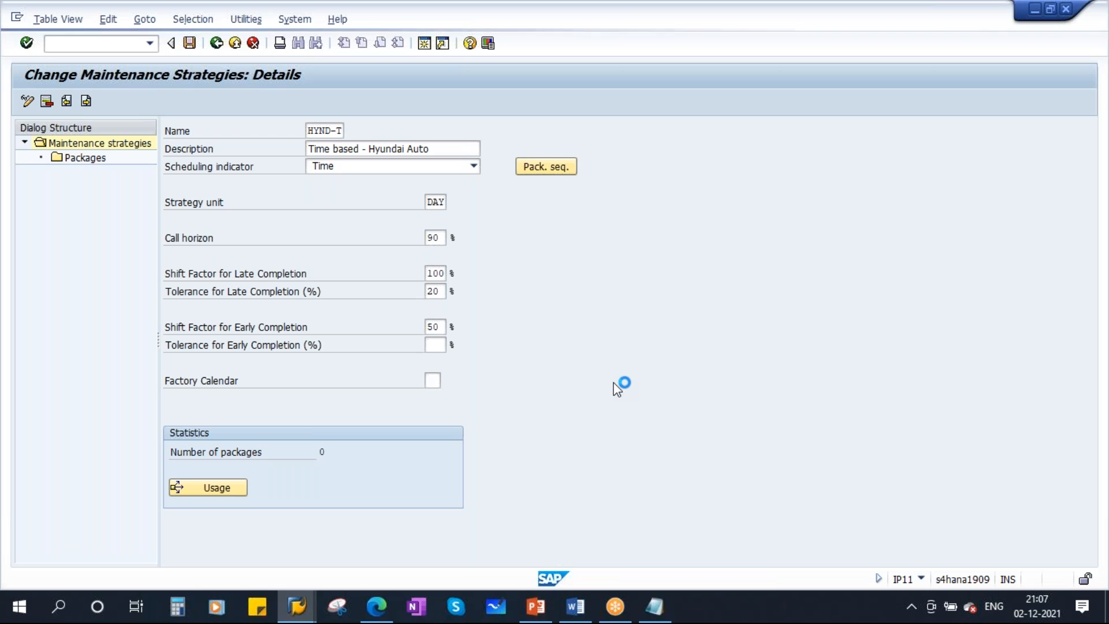
Log on to SAP client 800 again with the user name and account password, ending any other logons in the system
click(297, 606)
click(164, 506)
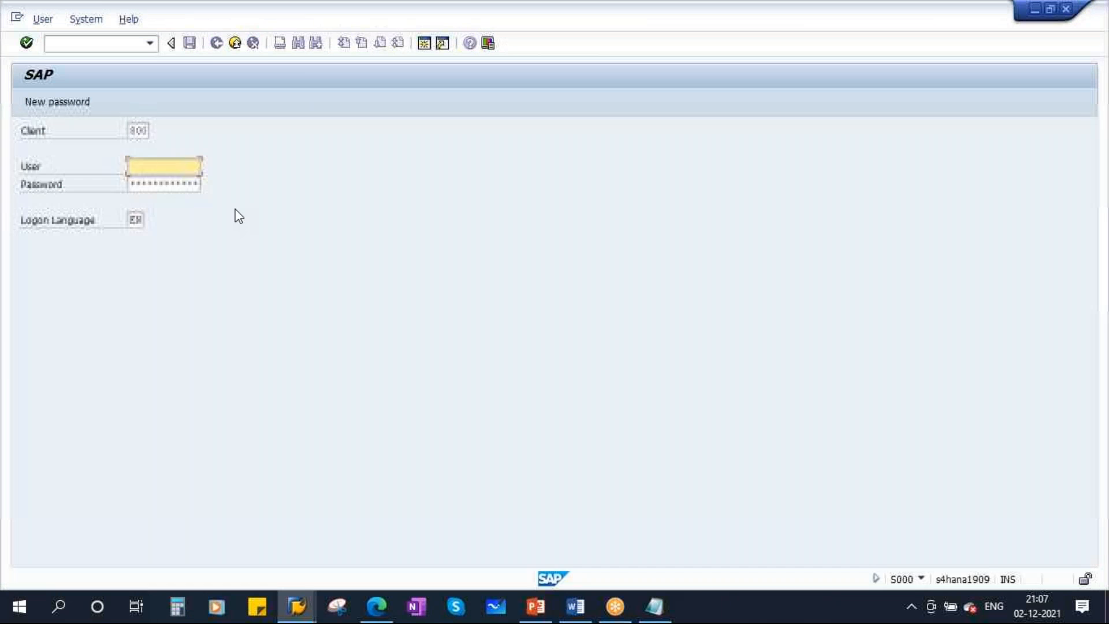
click(164, 182)
click(150, 184)
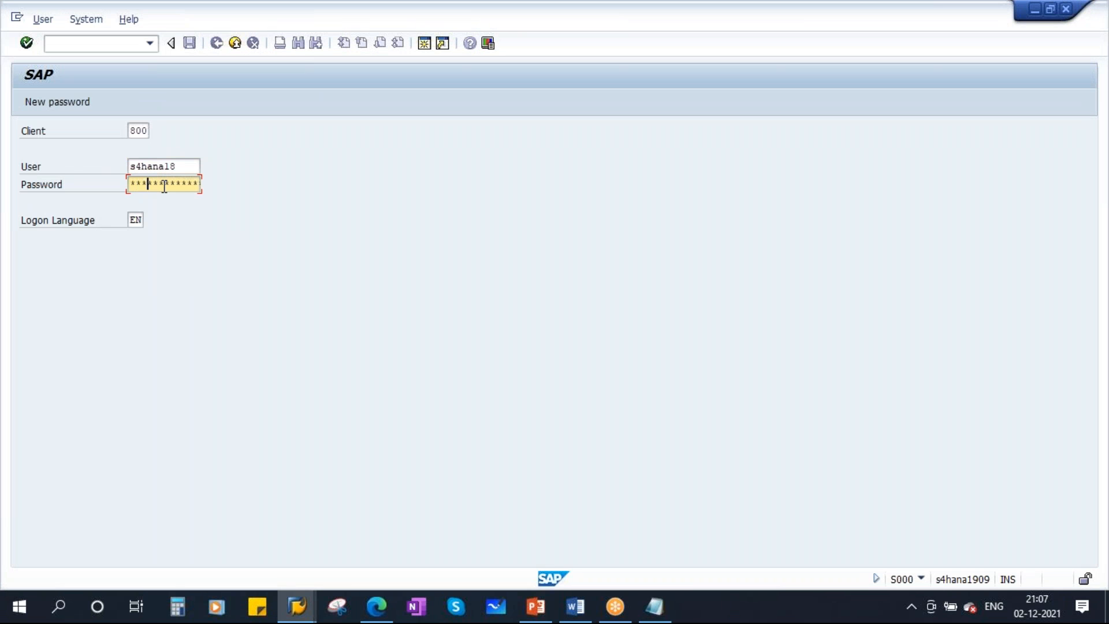
key(Return)
key(Return)
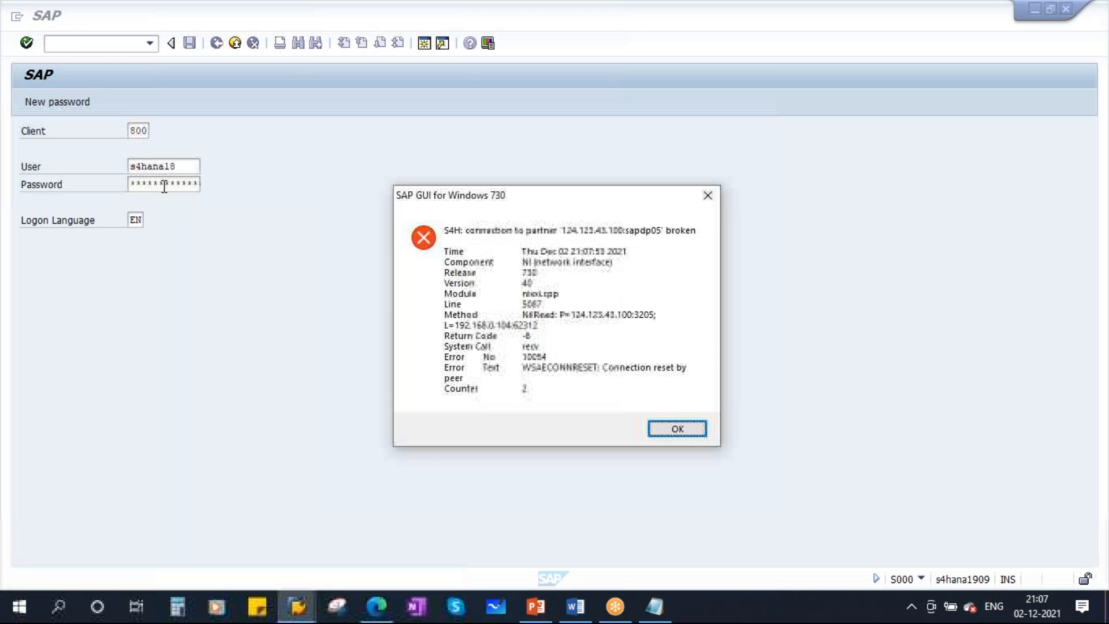
click(684, 429)
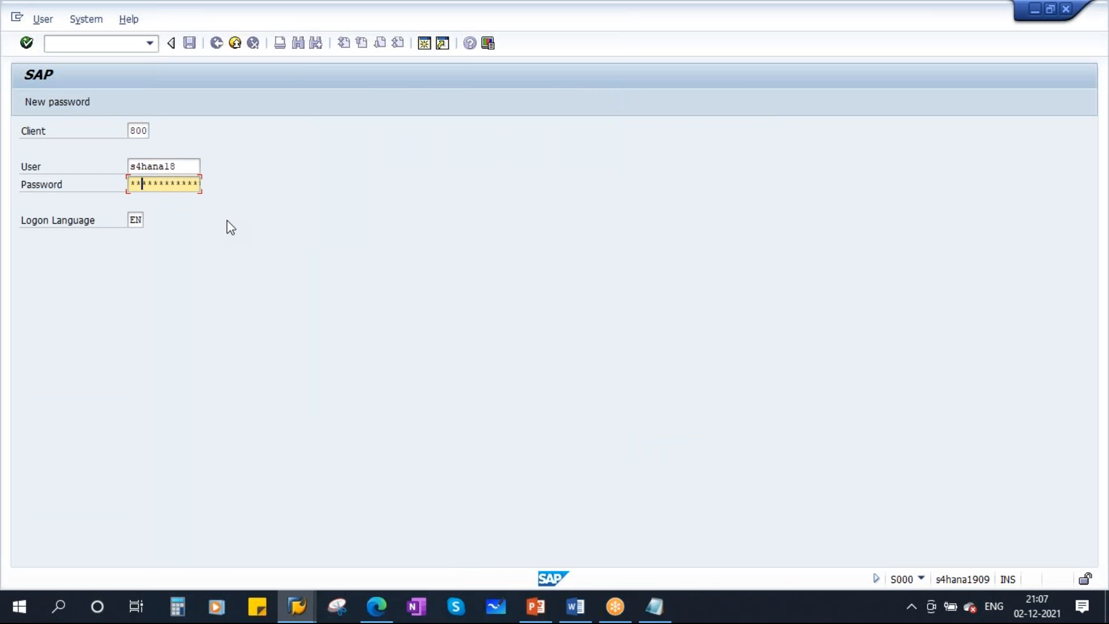
key(Return)
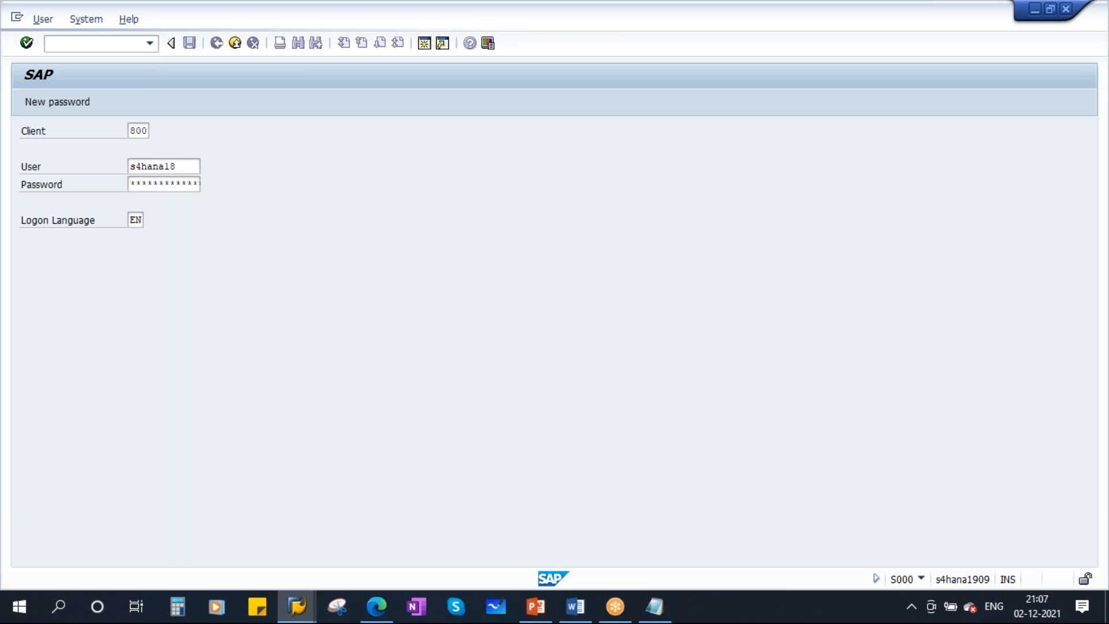
click(119, 459)
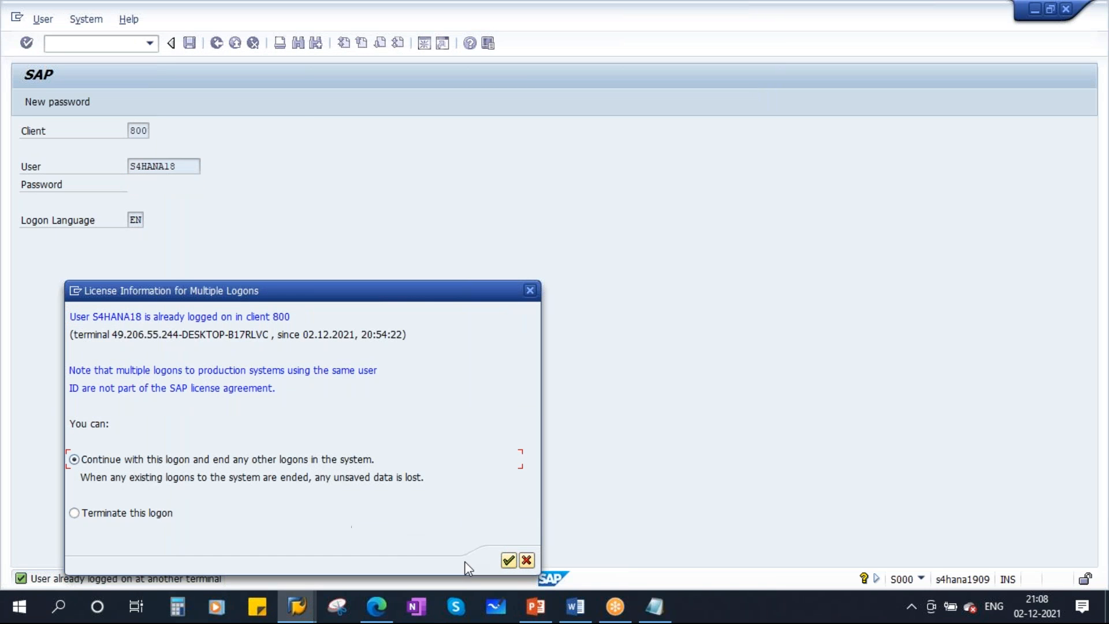
click(508, 560)
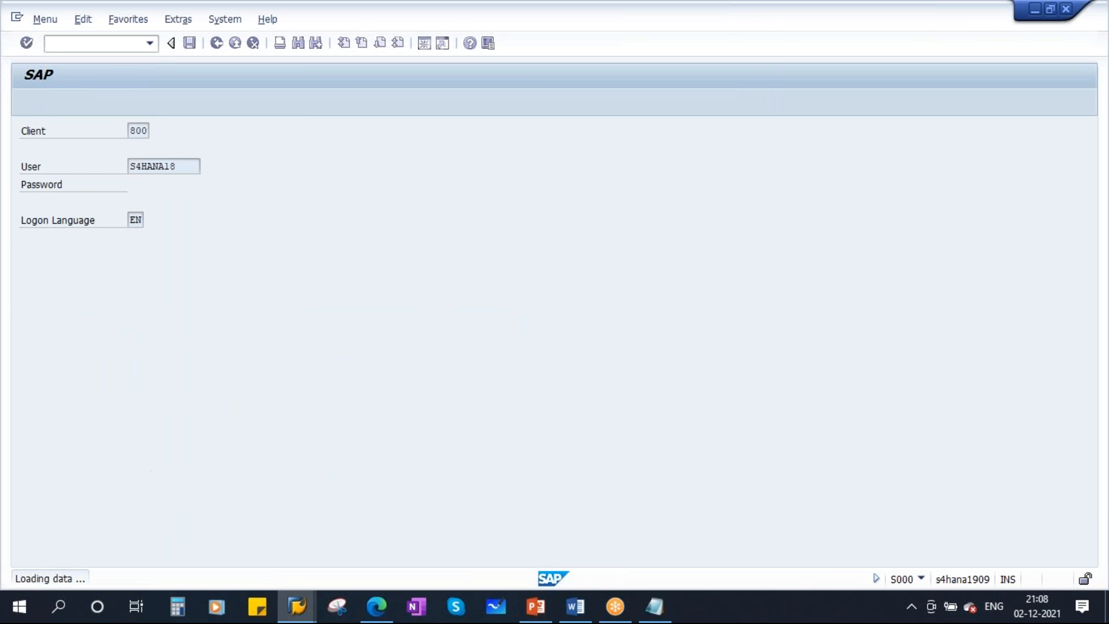
Create a new maintenance strategy entry named HYND-T with description "Time based - Hyundai Auto" and scheduling indicator Time
key(Return)
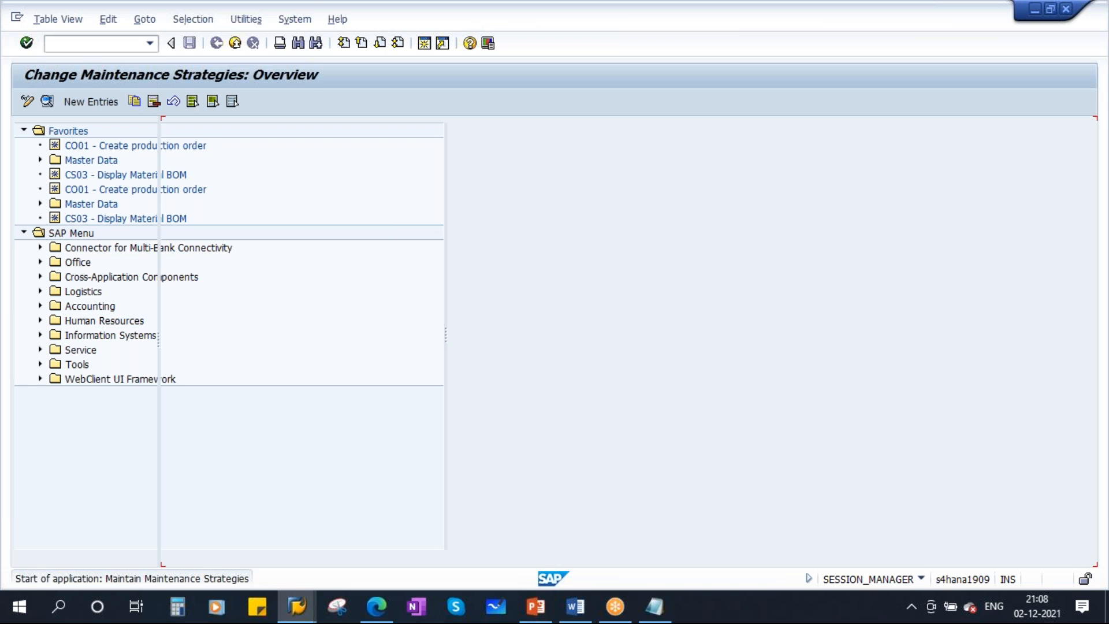
click(89, 102)
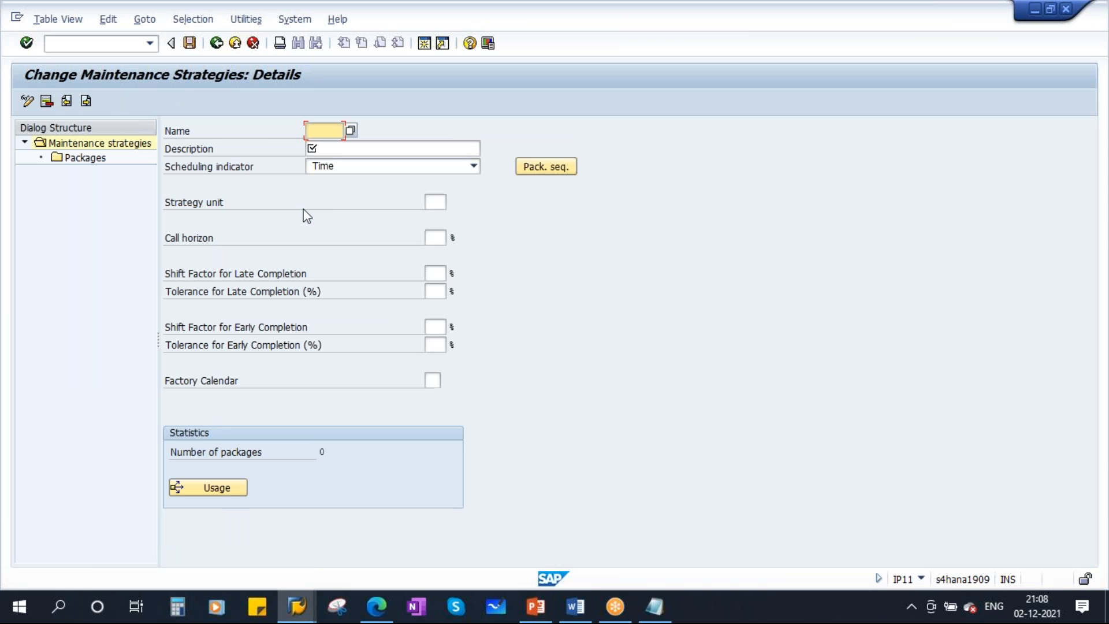
click(328, 148)
click(356, 151)
click(346, 163)
click(370, 167)
click(338, 184)
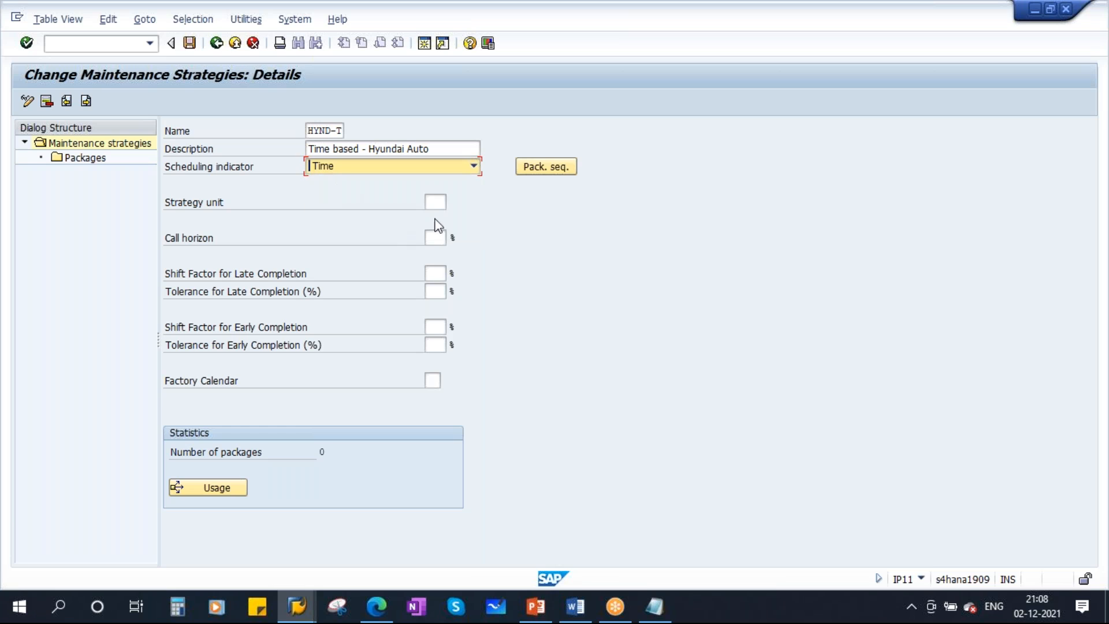
Set the strategy unit to DAY and the call horizon to 90%
click(435, 201)
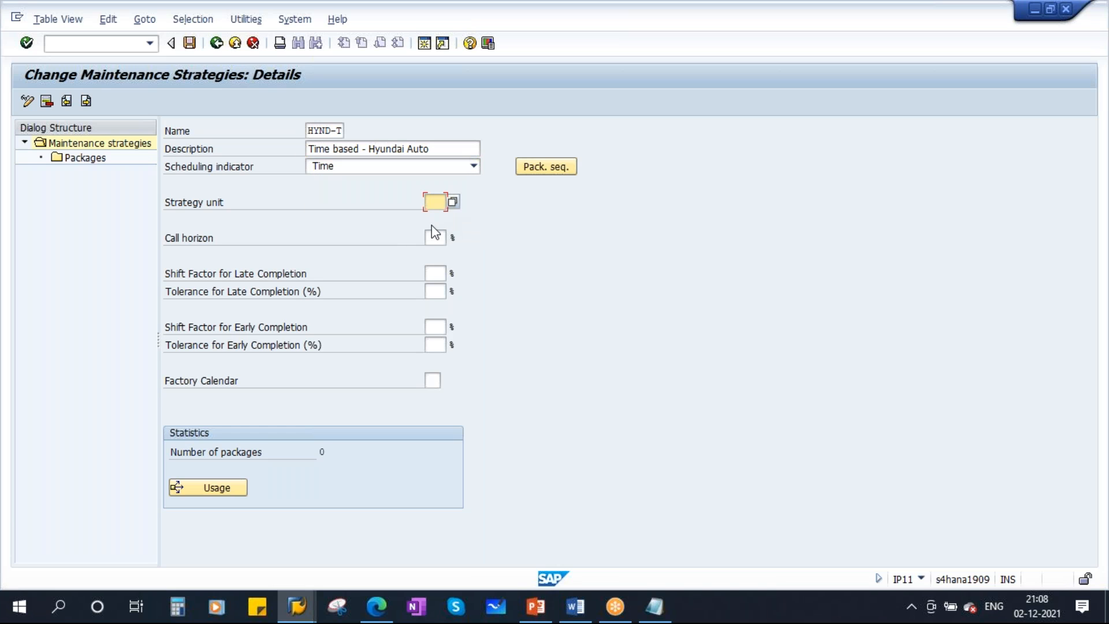
key(Caps_Lock)
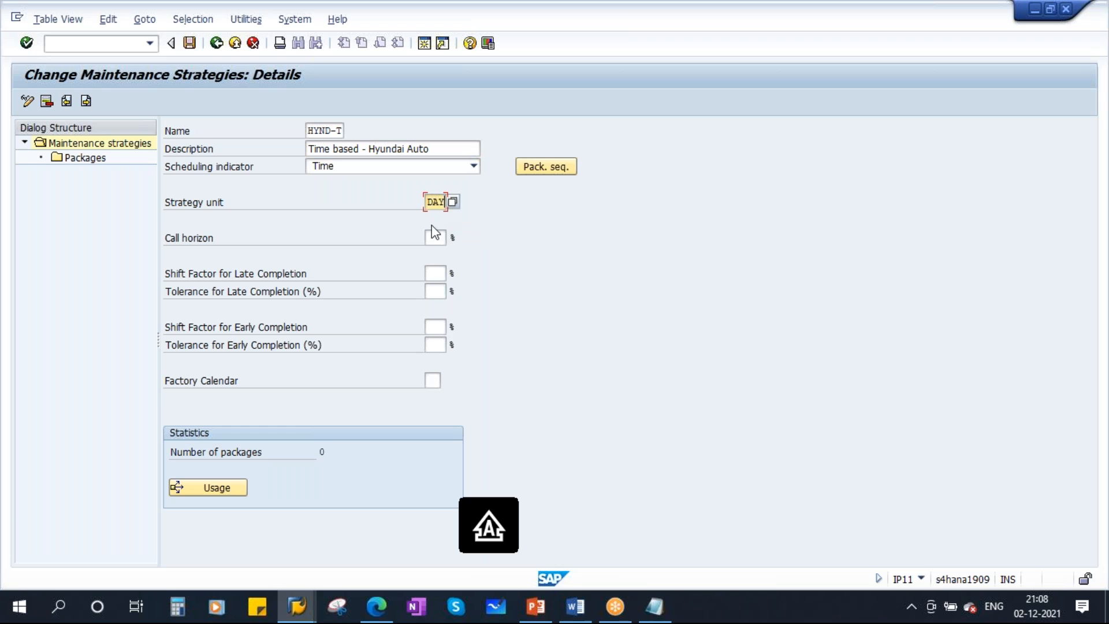
click(434, 233)
text(90)
Set the late completion shift factor to 100% with a 20% tolerance, and the early completion shift factor to 50%
click(435, 274)
text(100)
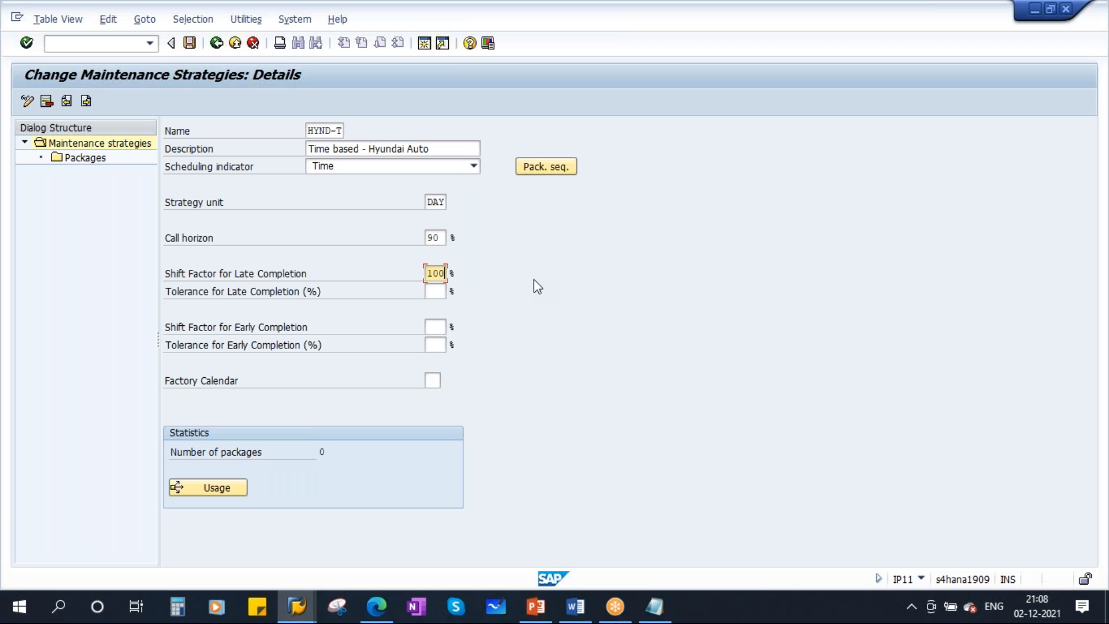
click(435, 291)
text(20)
click(434, 327)
text(50)
Assign factory calendar 01, Germany (Standard), to the maintenance strategy
click(444, 382)
click(447, 381)
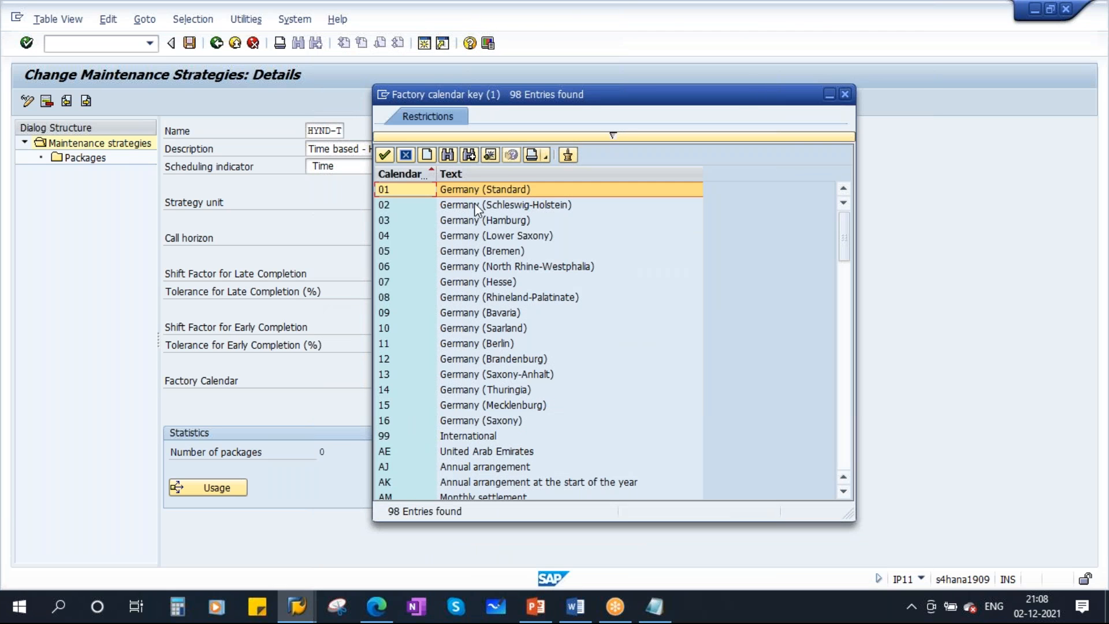
double_click(478, 191)
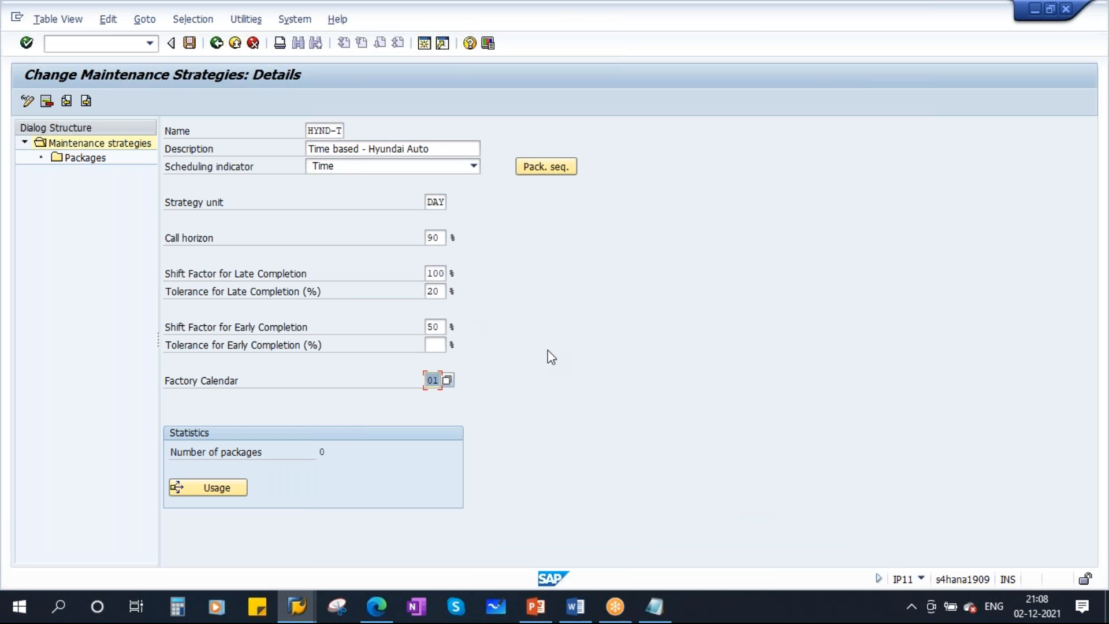
key(Return)
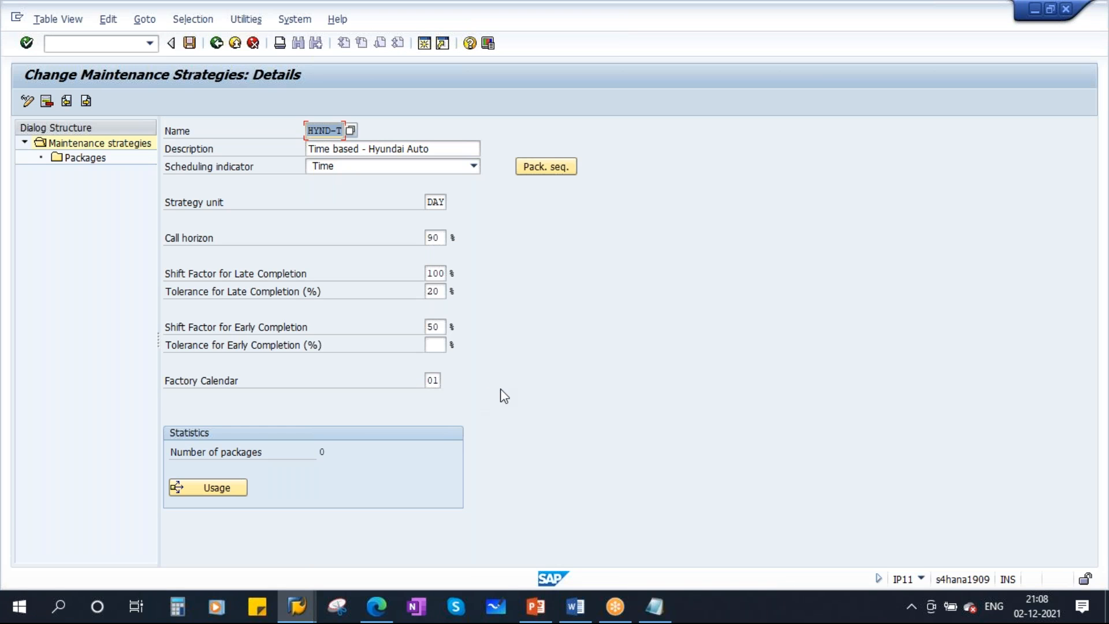
click(430, 381)
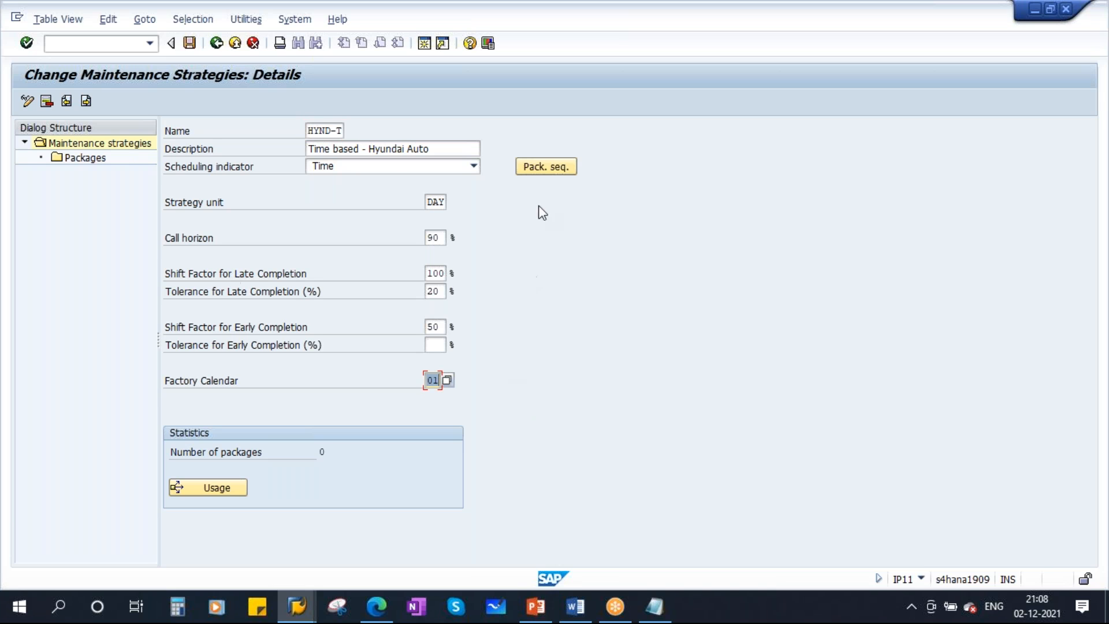
Switch to the preventive maintenance presentation in PowerPoint and view the Maintenance Package slide
click(536, 607)
click(102, 453)
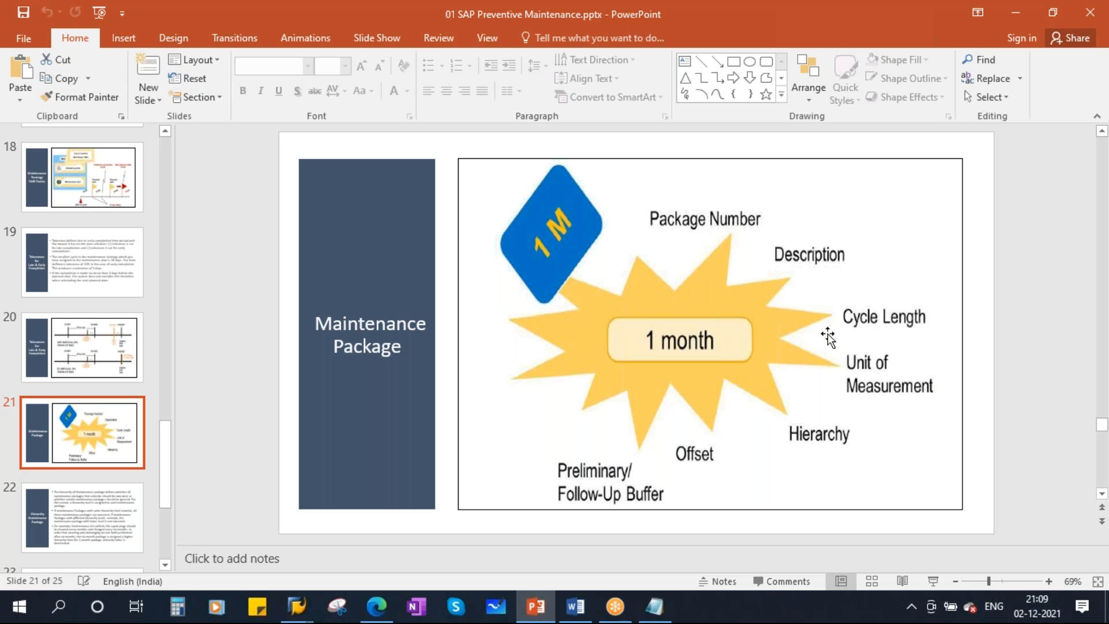
Return to SAP, open the packages of strategy HYND-T and start entering new packages
key(alt+Tab)
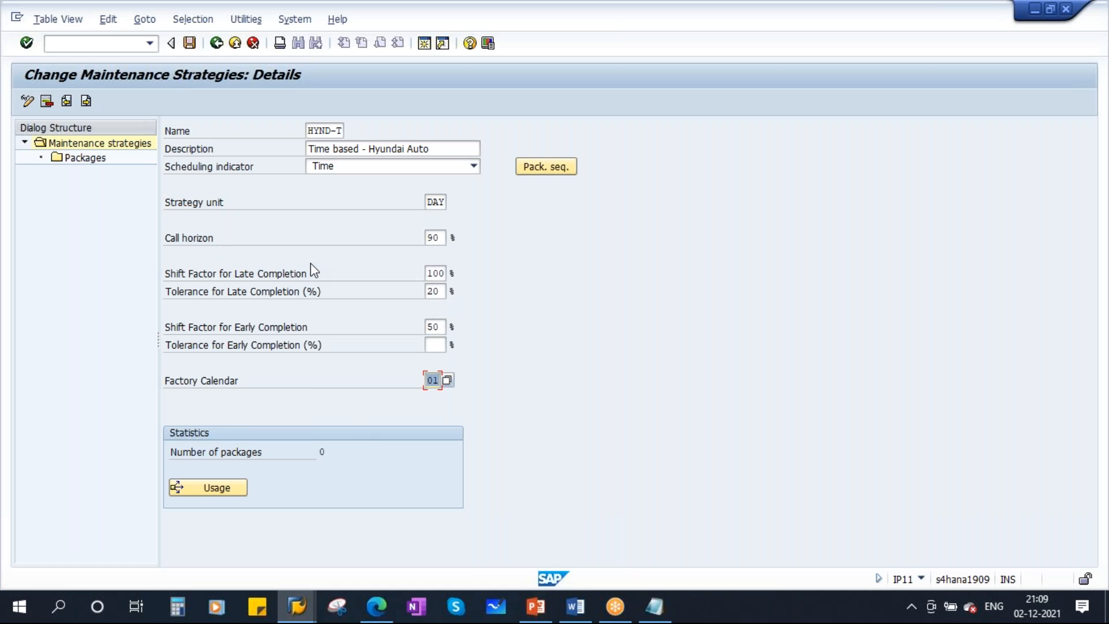
double_click(81, 159)
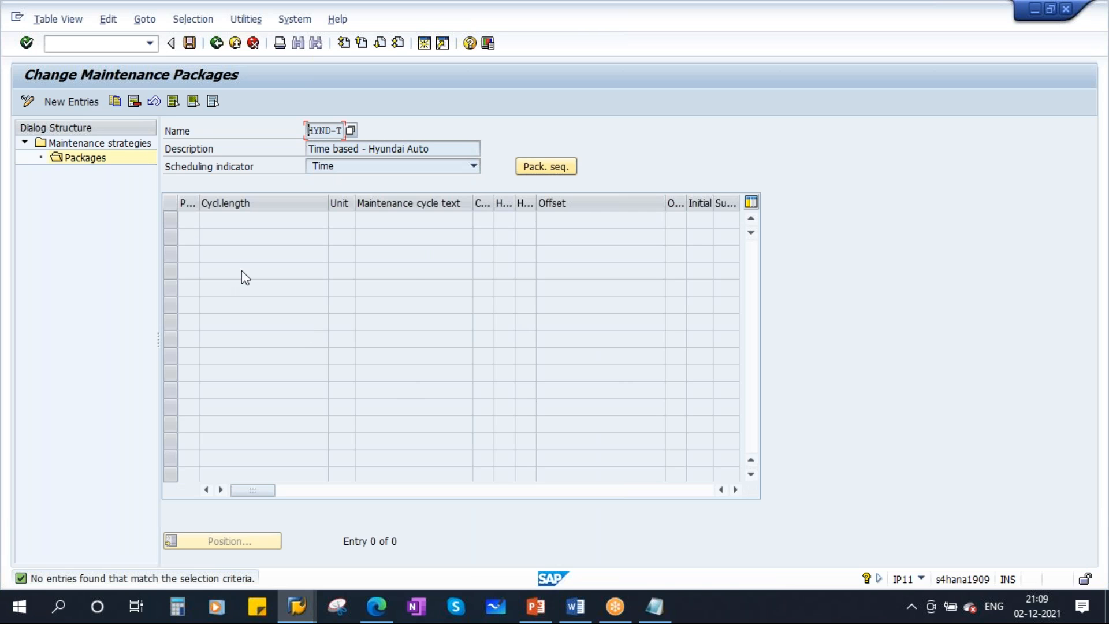
click(78, 102)
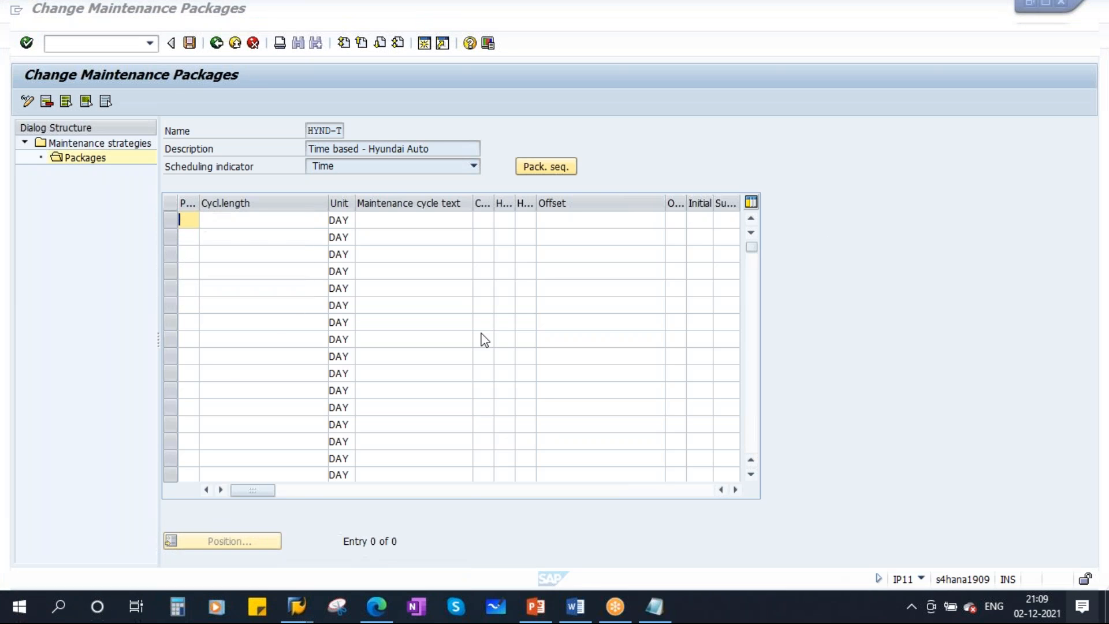
Open Operations.xlsx from SAP > 05 SAP PM > DOCUMENTS PREPARED BY ME > 05 Preventive Maniteneance > preventive maintenance new on drive E
key(super+d)
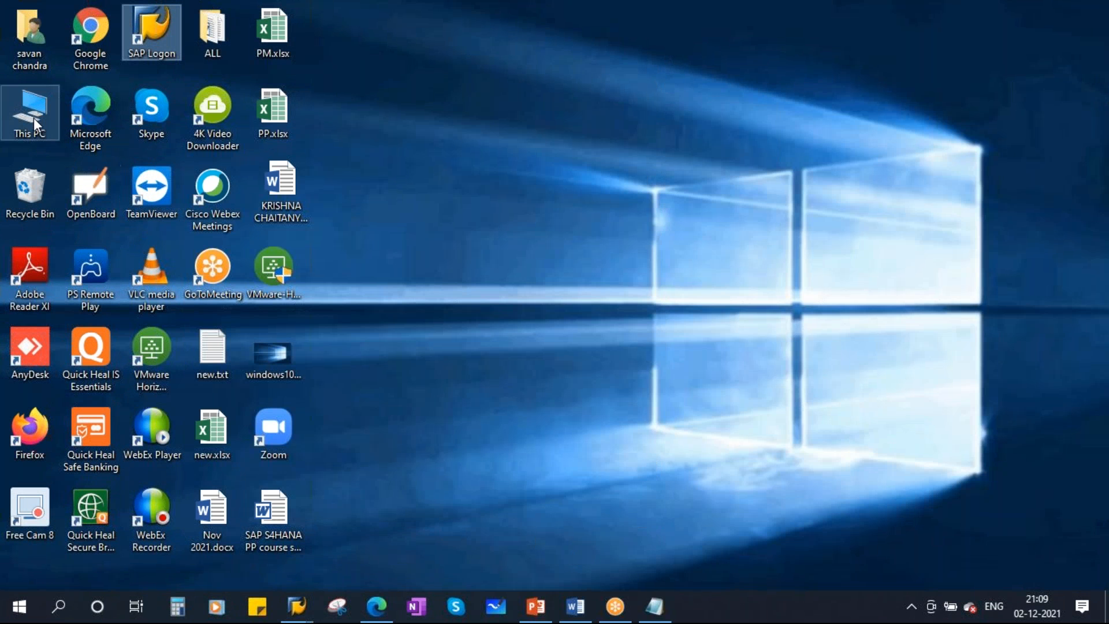
key(super+e)
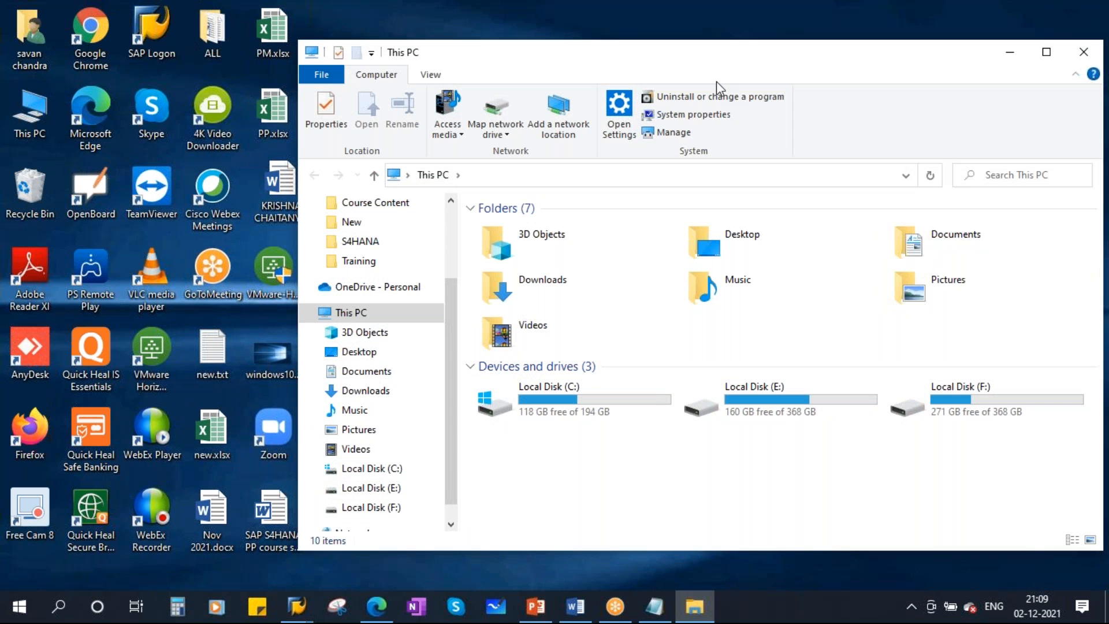
drag(639, 69, 469, 79)
double_click(634, 421)
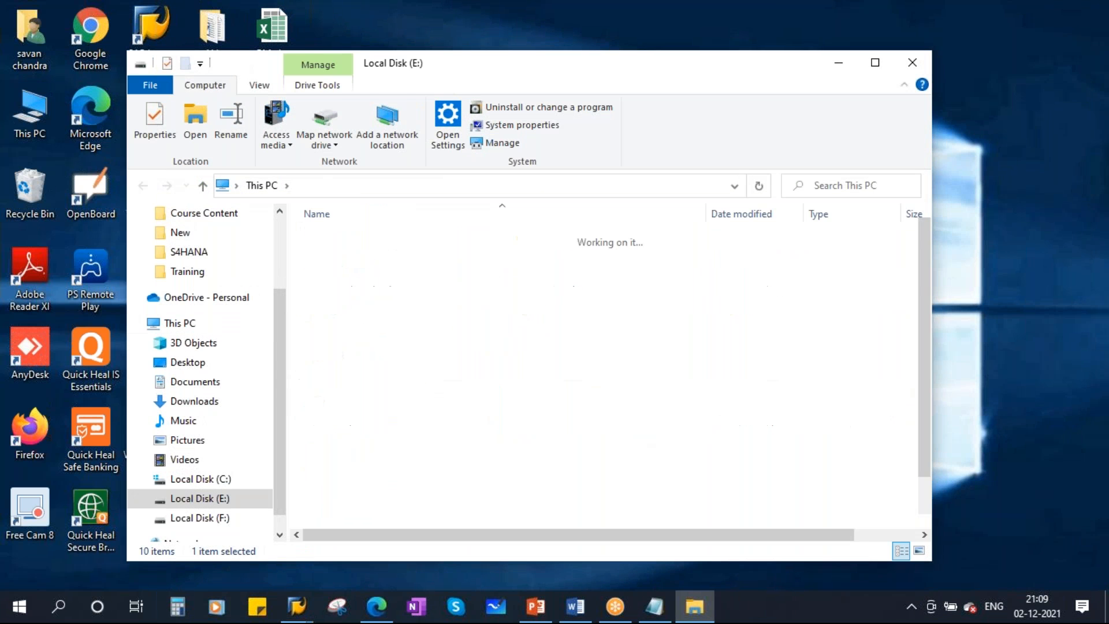
double_click(349, 323)
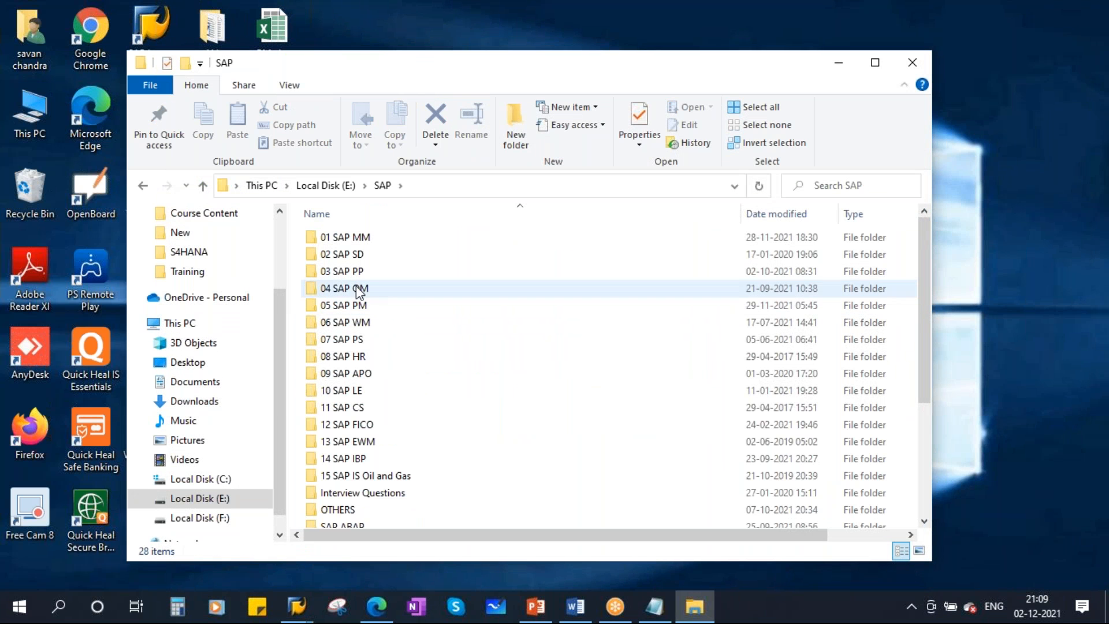
double_click(362, 307)
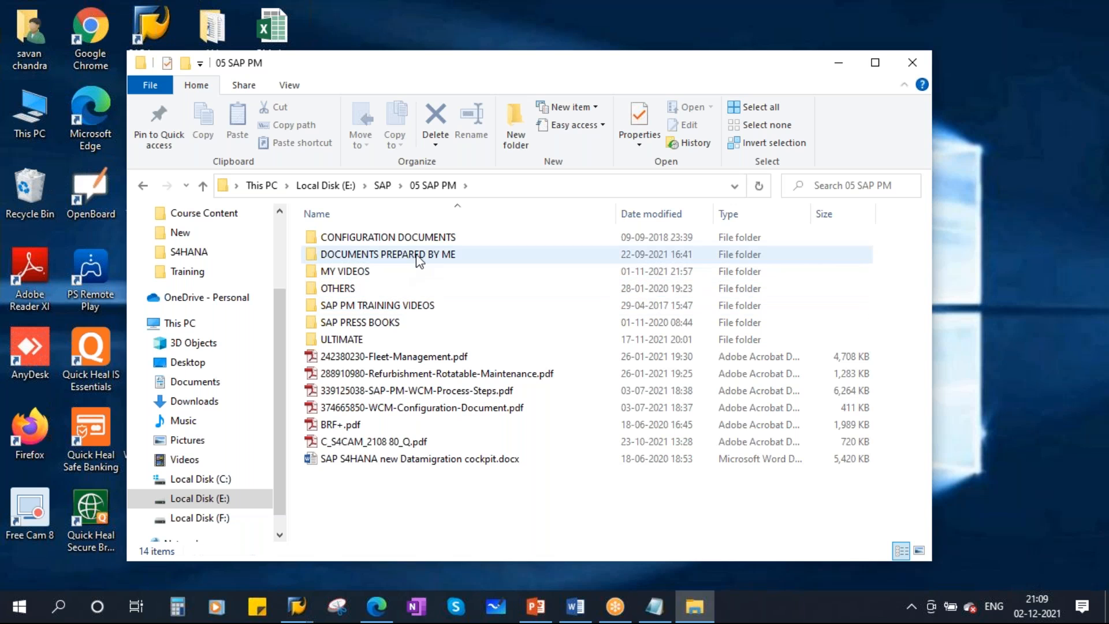
double_click(420, 257)
double_click(370, 305)
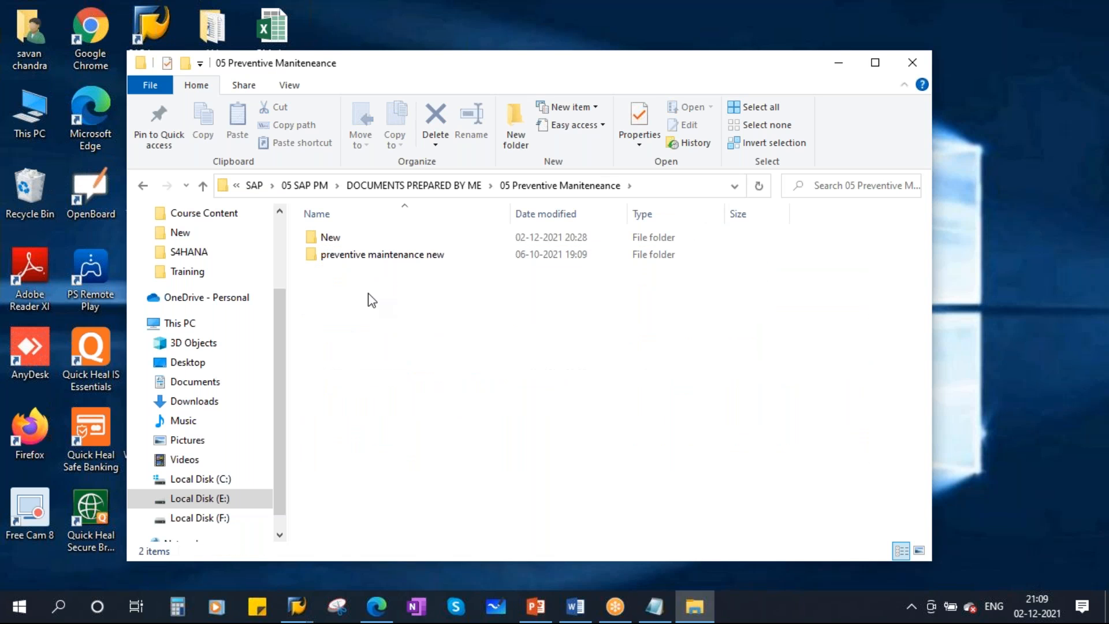
double_click(388, 255)
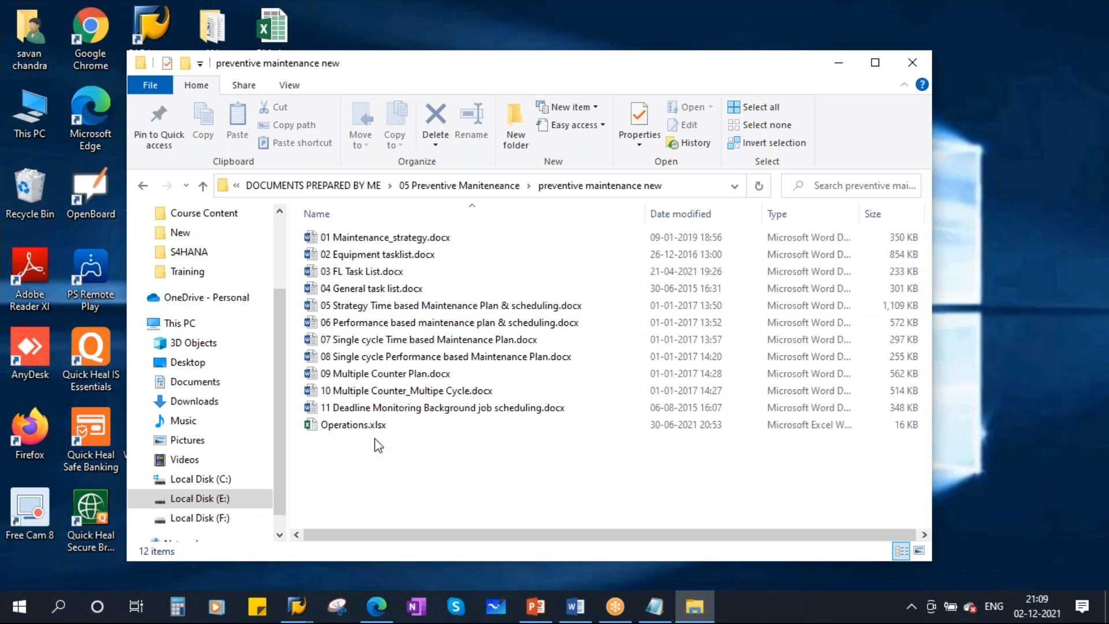
double_click(354, 424)
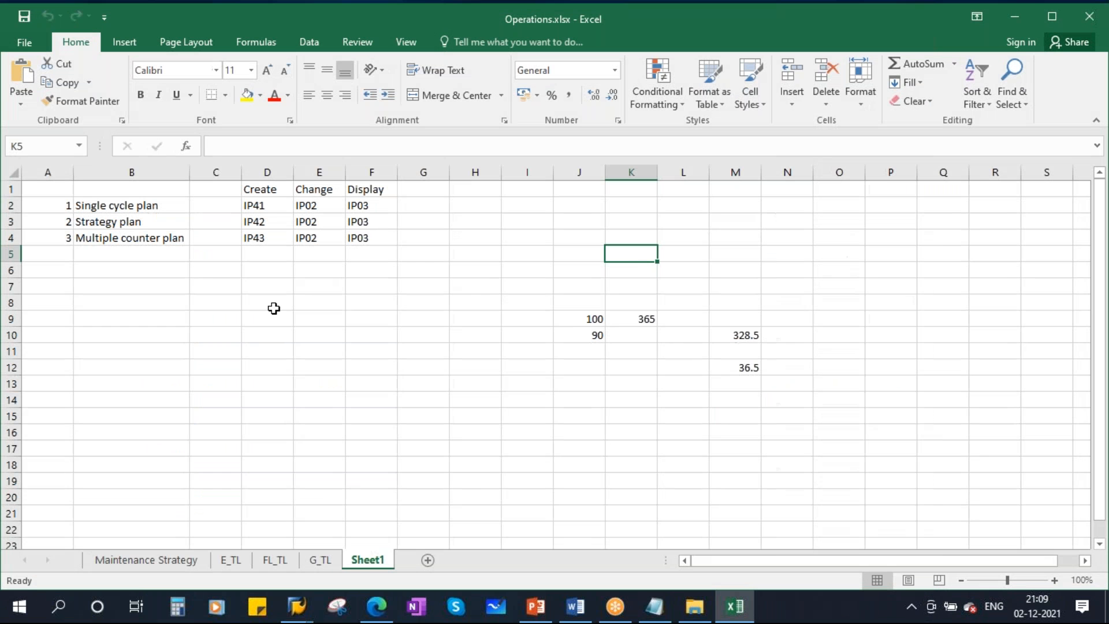
Open the Maintenance Strategy sheet and review the columns of the time-based package table, from package number to hierarchy short text
click(164, 563)
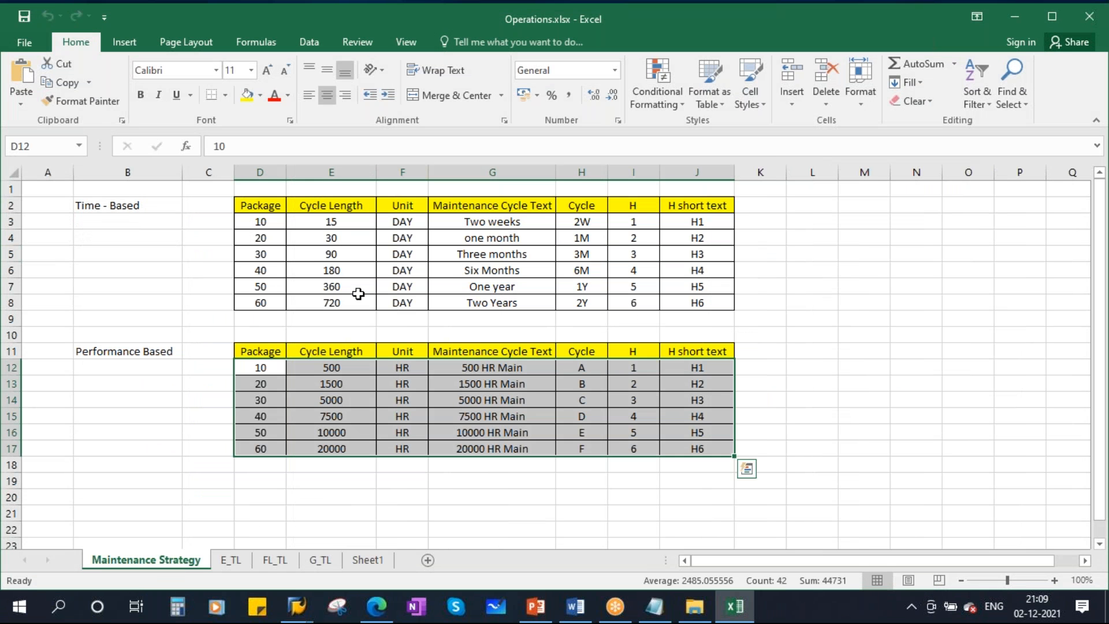
click(258, 222)
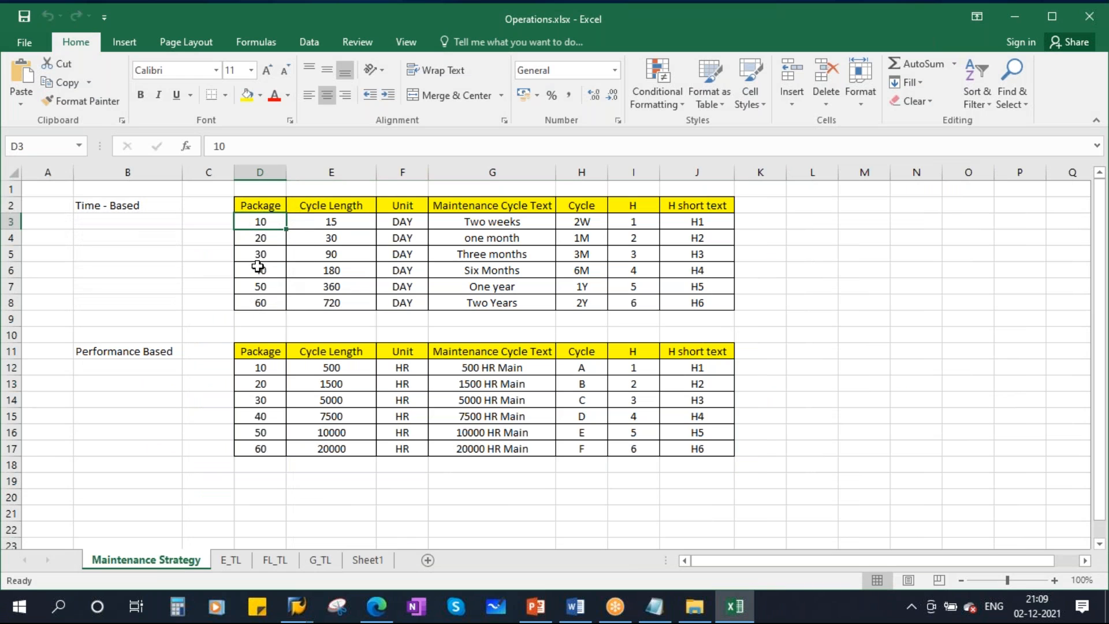
click(326, 219)
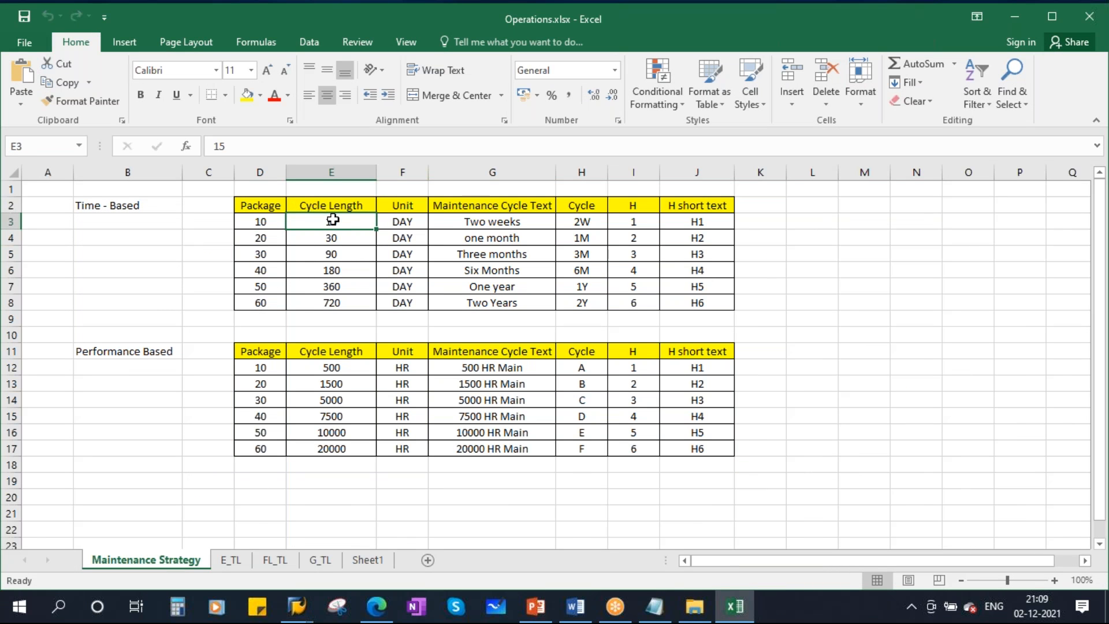
click(404, 220)
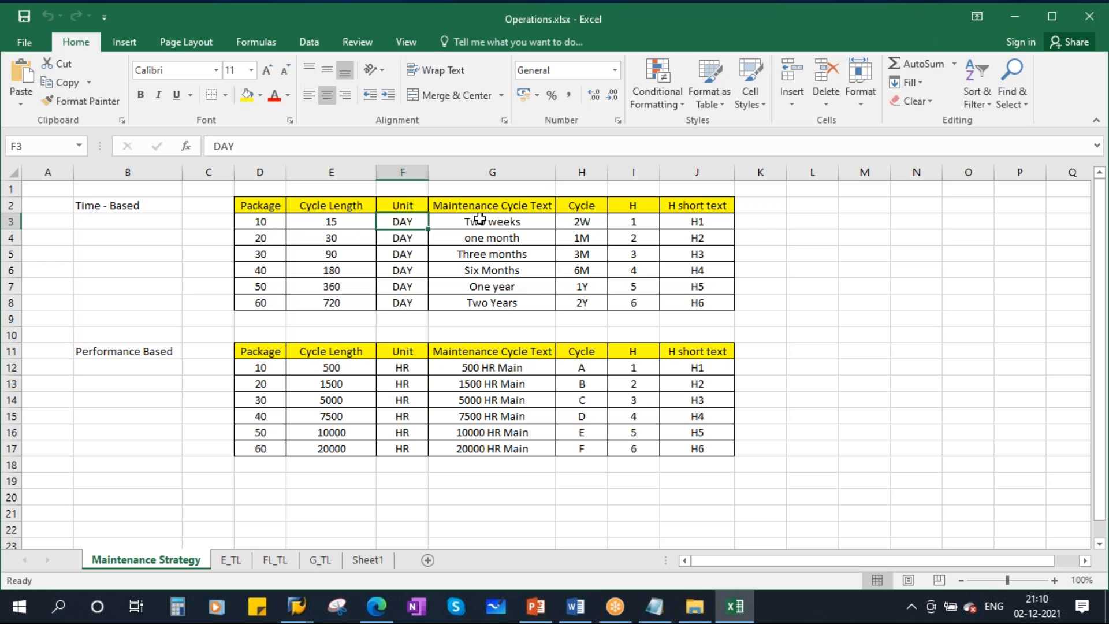
click(480, 219)
click(584, 222)
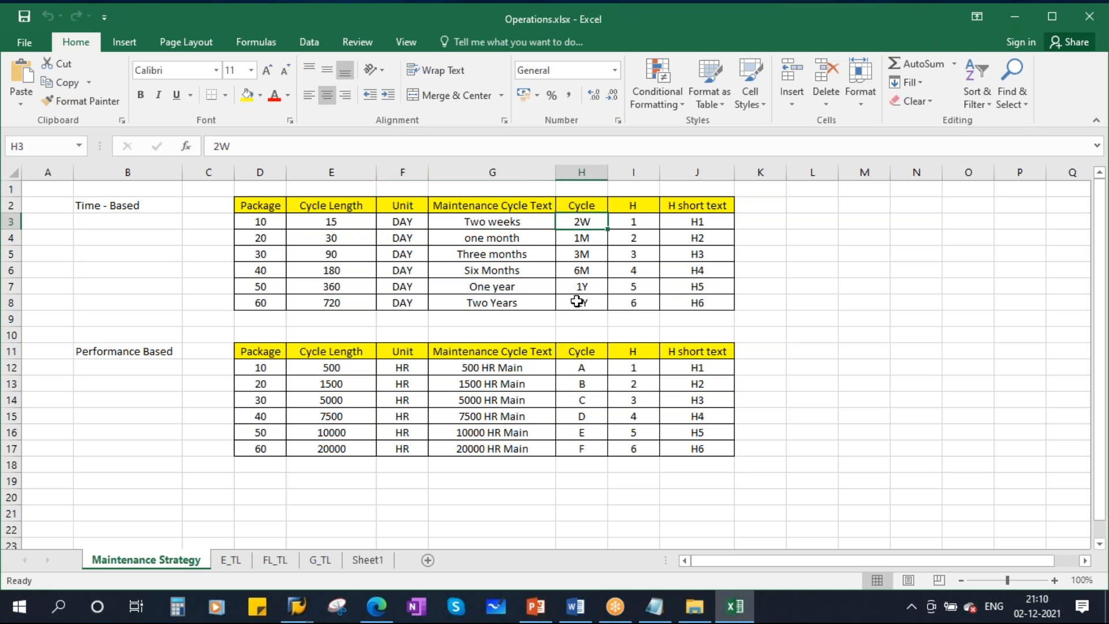
click(635, 224)
drag(639, 224, 688, 296)
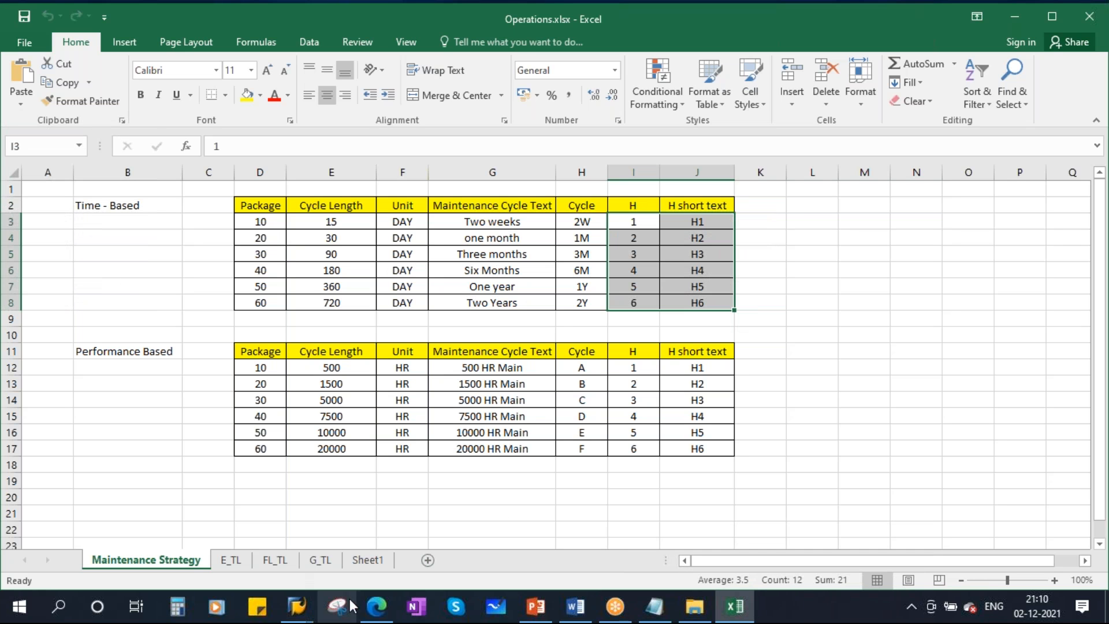
Copy the package numbers and cycle lengths of the six time-based packages from Excel into the HYND-T packages table in SAP
click(298, 606)
click(395, 525)
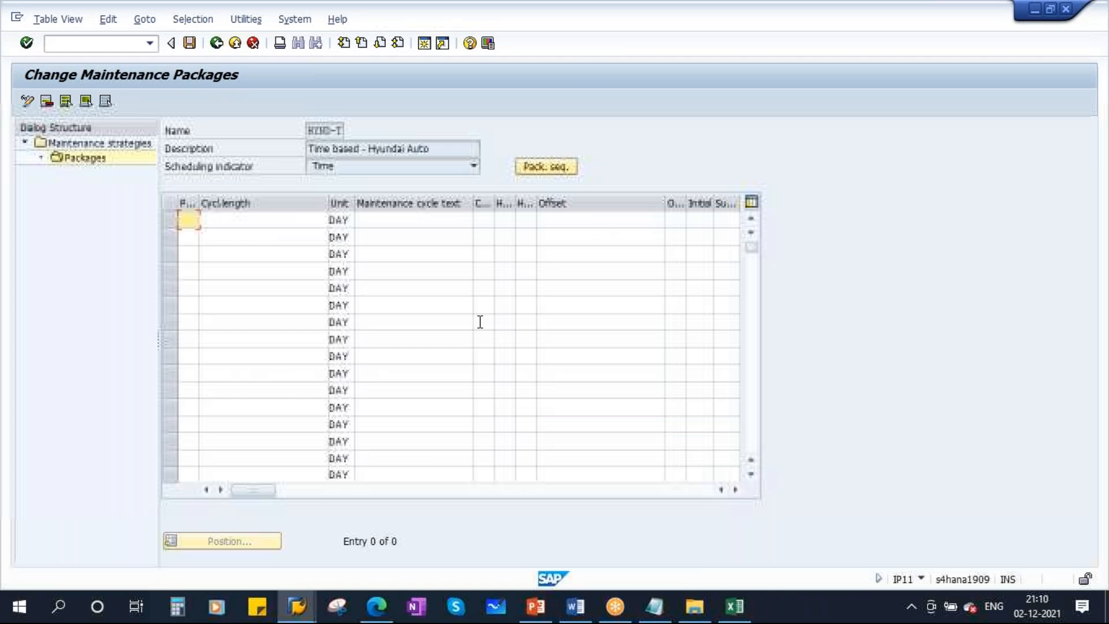
key(alt+Tab)
drag(260, 221, 339, 297)
key(ctrl+c)
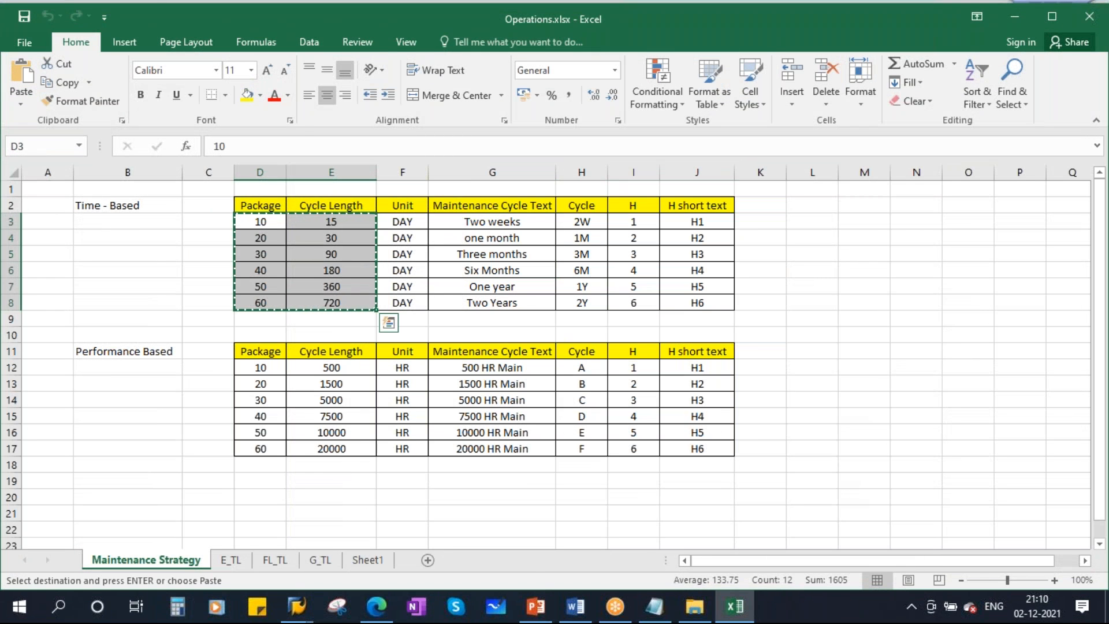
key(alt+Tab)
key(ctrl+v)
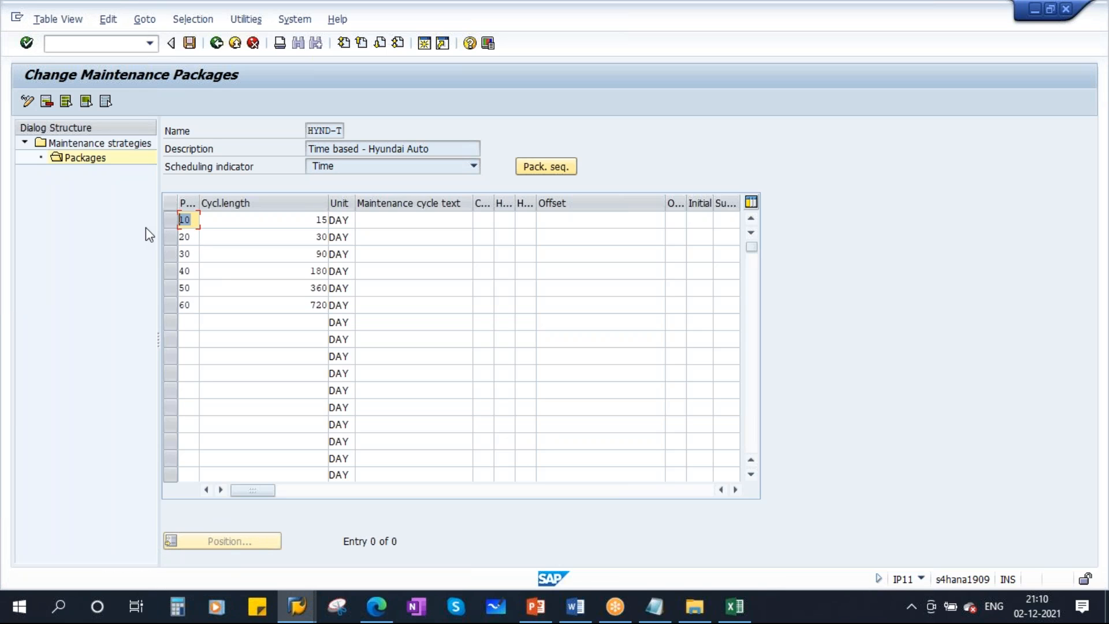
Copy the time-based packages' cycle texts, cycle codes, hierarchy levels and hierarchy short texts from Excel into the SAP packages table and confirm the entries
drag(289, 221, 378, 222)
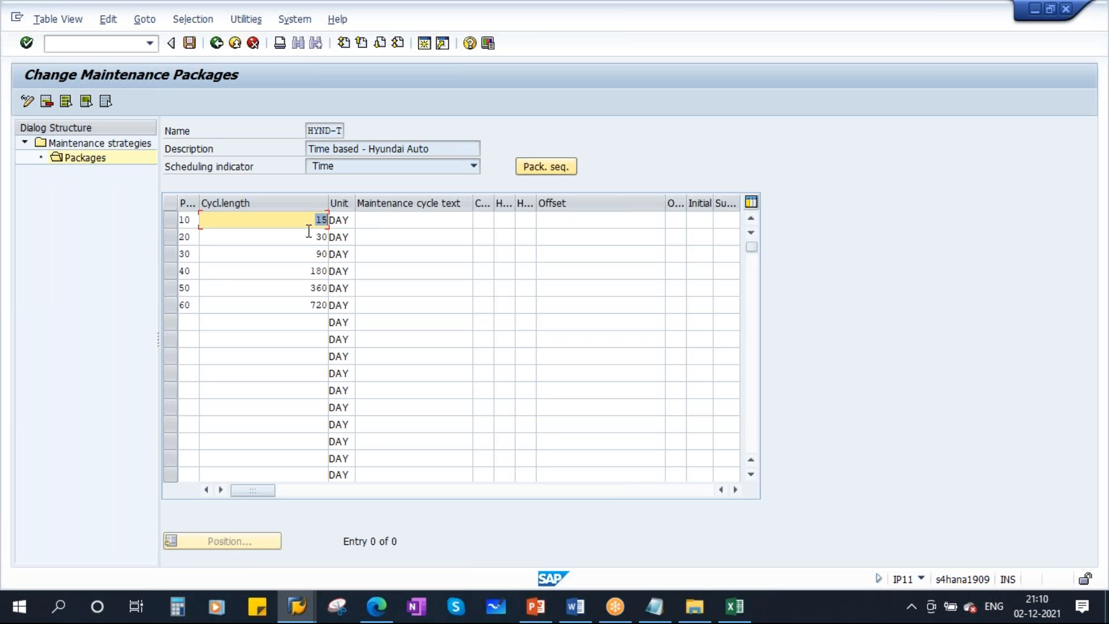
click(377, 220)
click(338, 224)
click(403, 234)
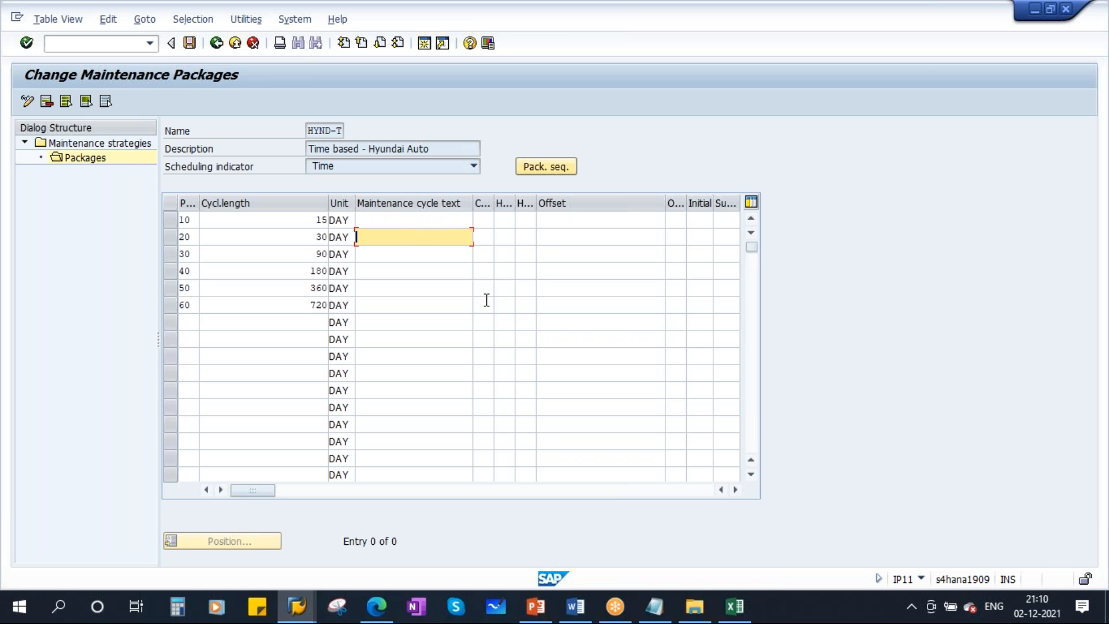
click(419, 223)
key(alt+Tab)
drag(493, 222, 687, 300)
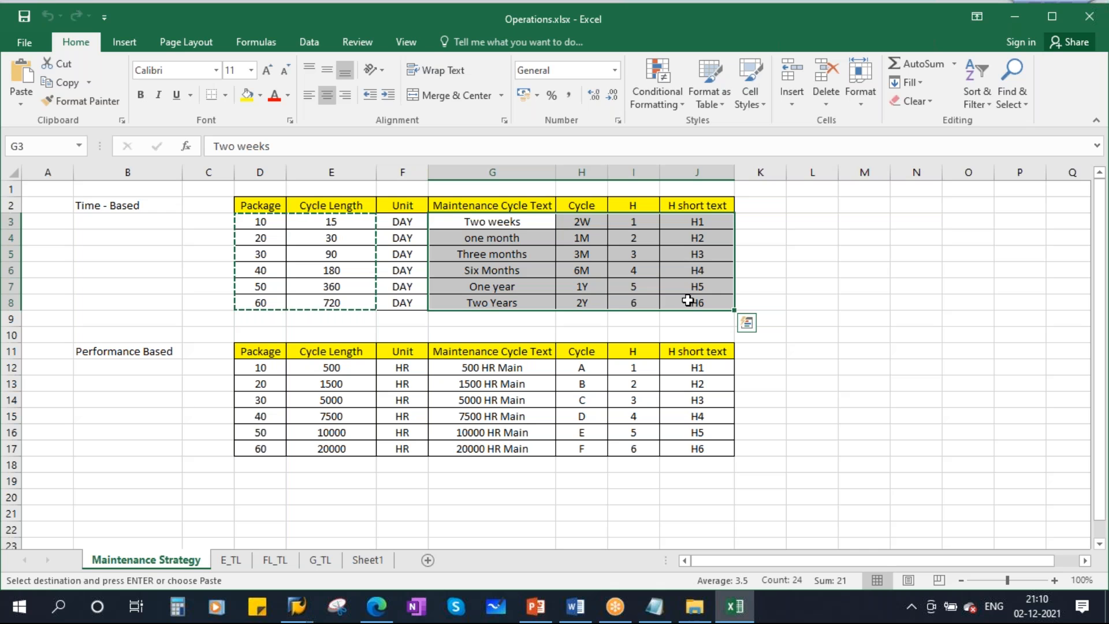
key(ctrl+c)
key(alt+Tab)
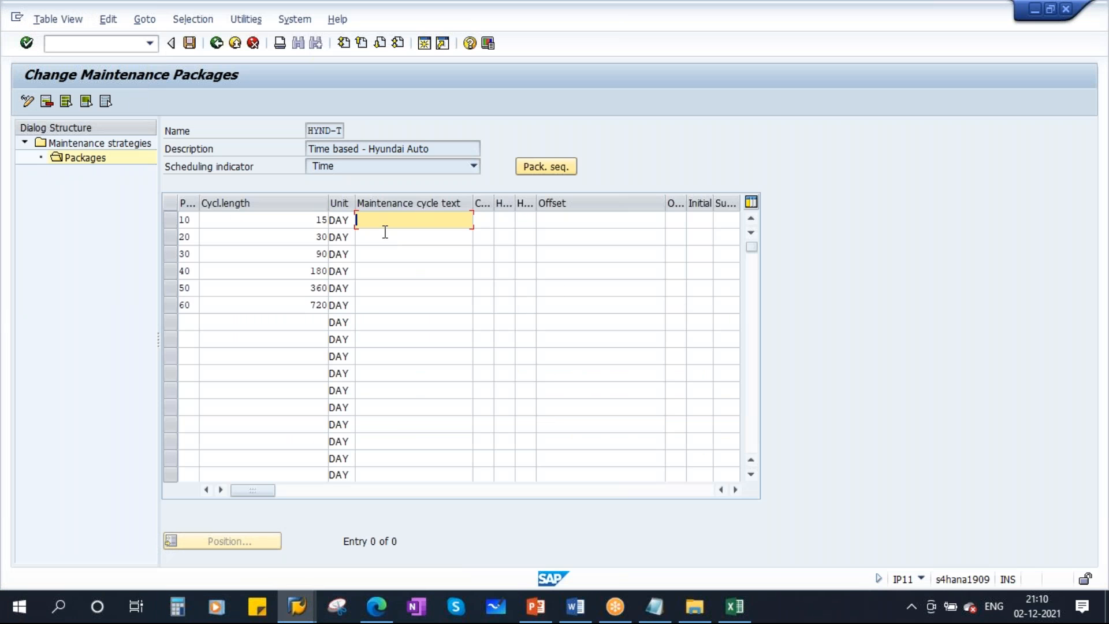
key(ctrl+v)
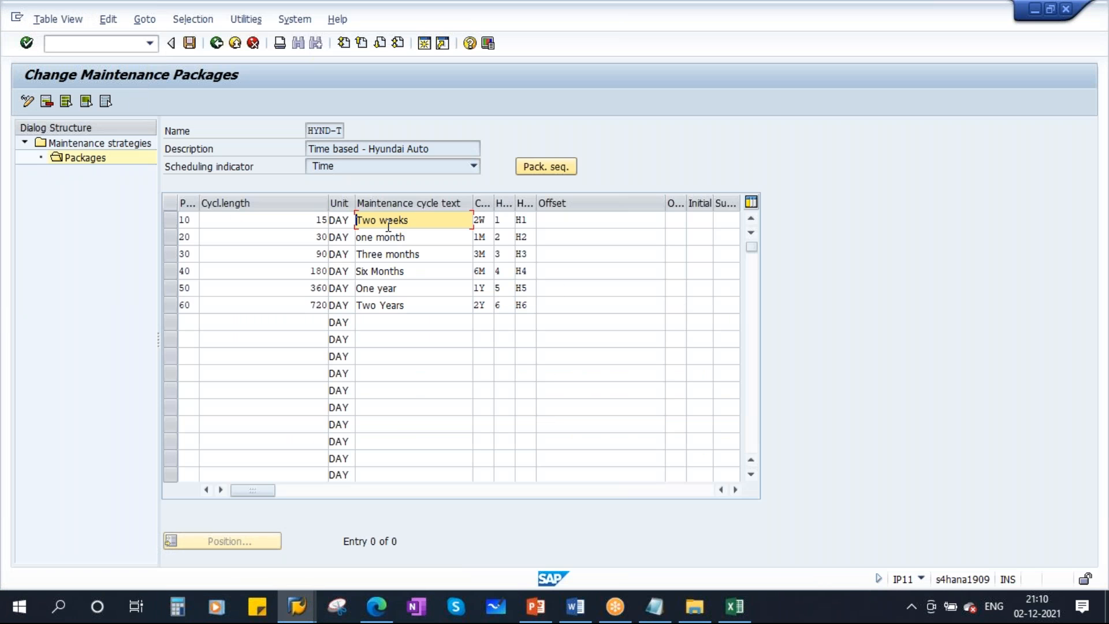
key(Return)
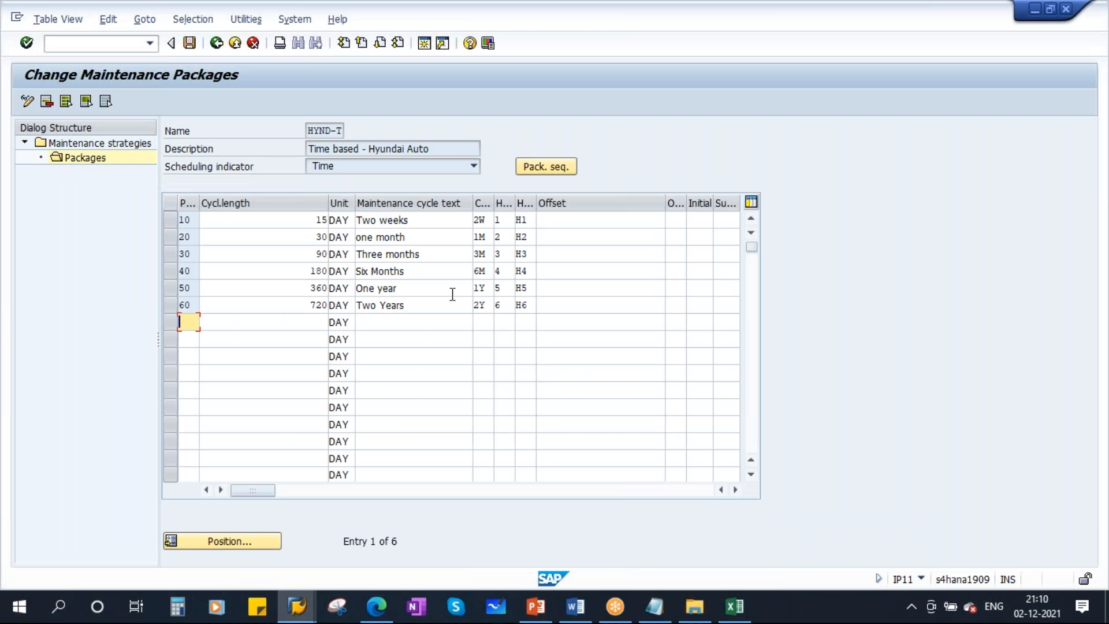
Review the packages' cycle lengths, unit and maintenance cycle texts, and widen the cycle short text column to check its codes
double_click(302, 220)
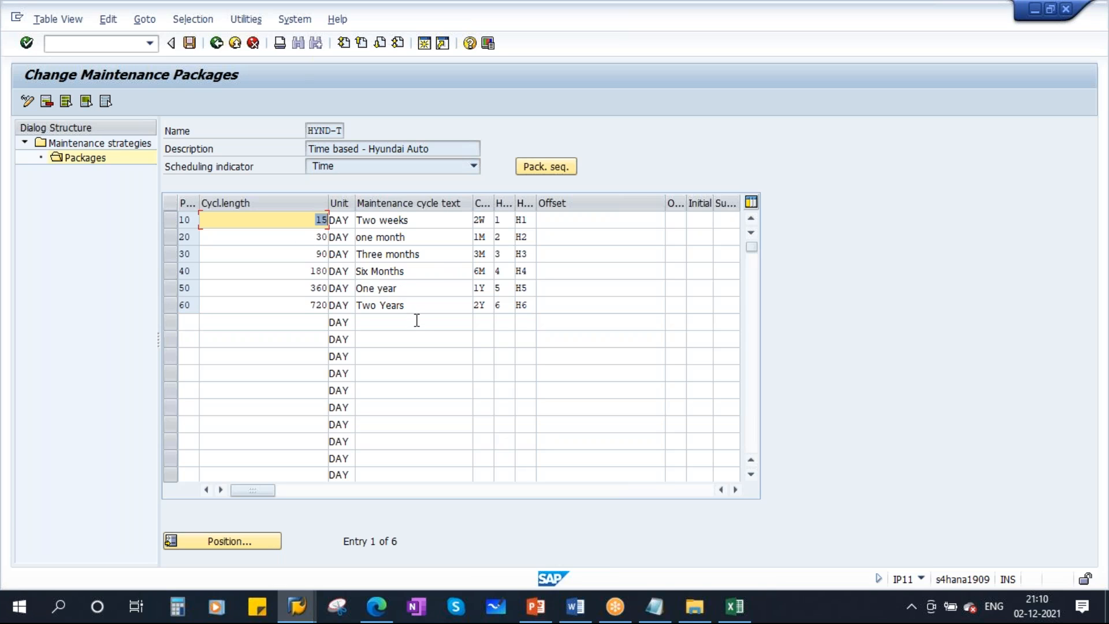
double_click(303, 237)
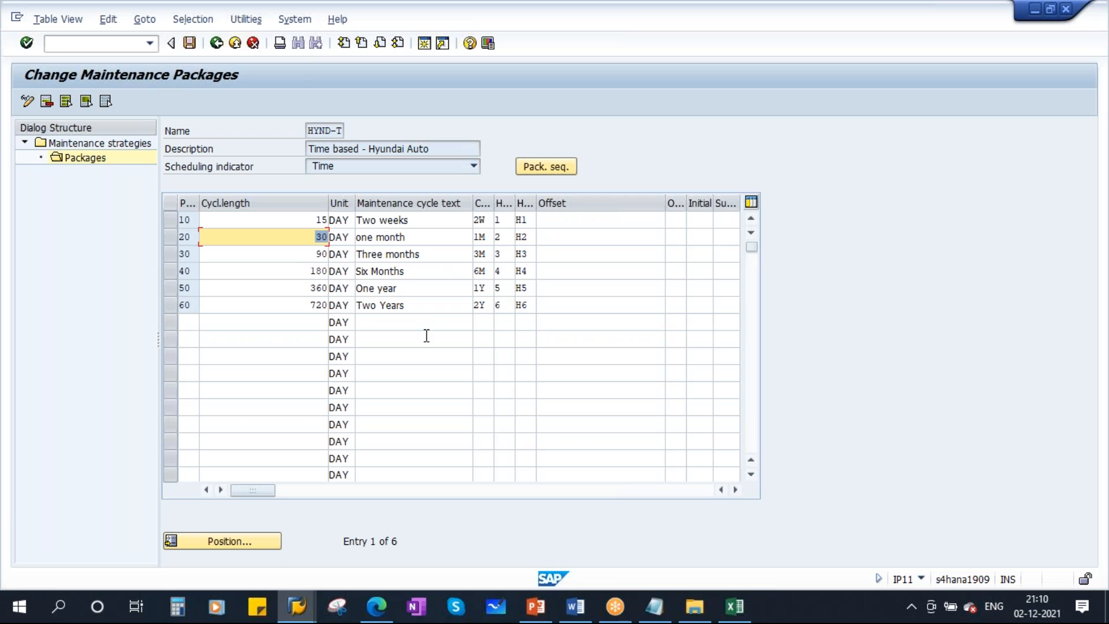
double_click(296, 255)
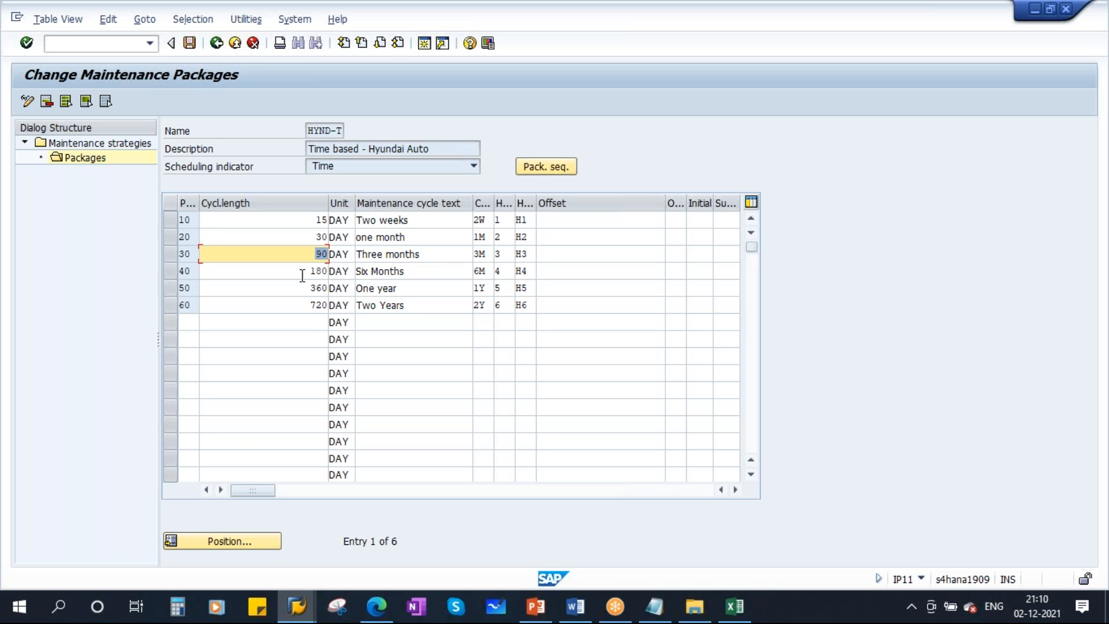
double_click(350, 223)
double_click(434, 217)
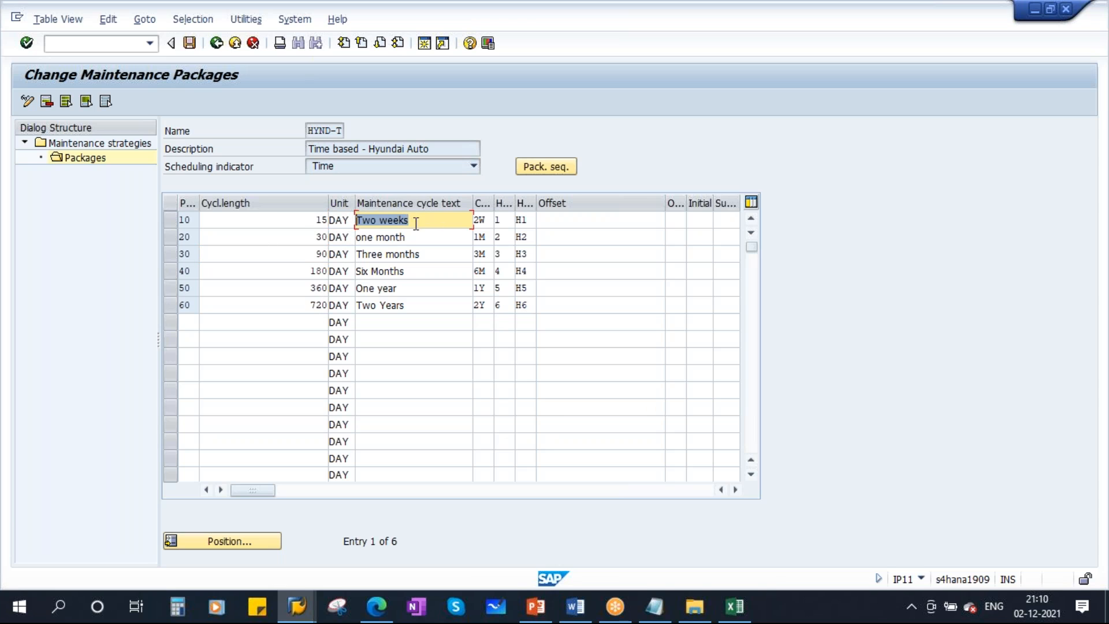
drag(494, 203, 467, 222)
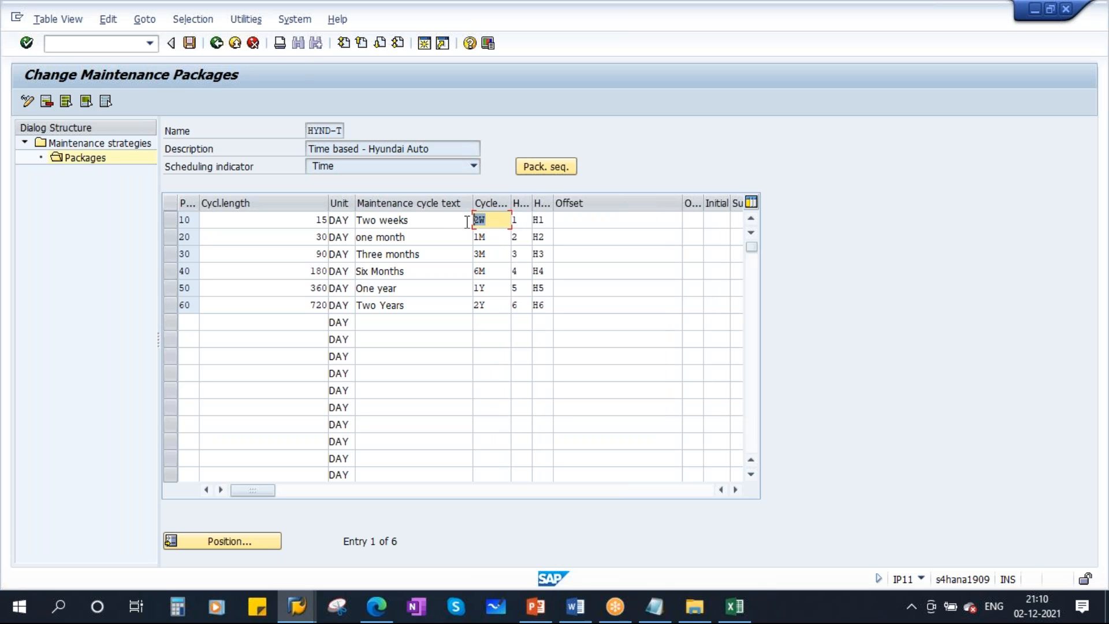
key(Down)
key(Down)
key(Down)
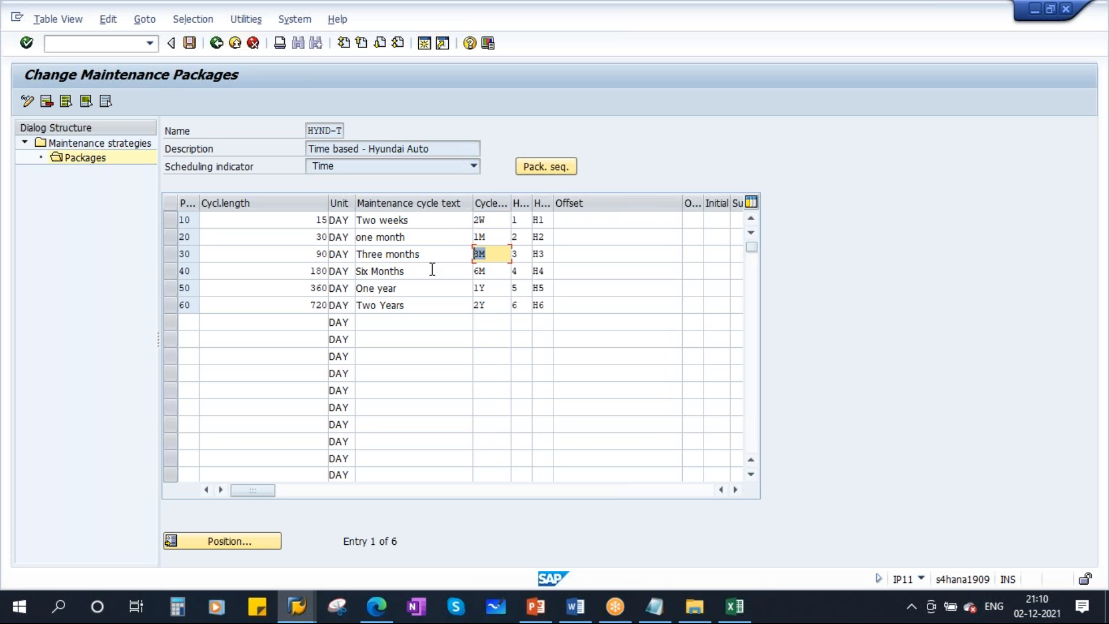
Check the hierarchy level of each package and save the maintenance packages of strategy HYND-T
click(522, 220)
click(523, 237)
click(521, 251)
click(522, 271)
click(522, 285)
click(522, 305)
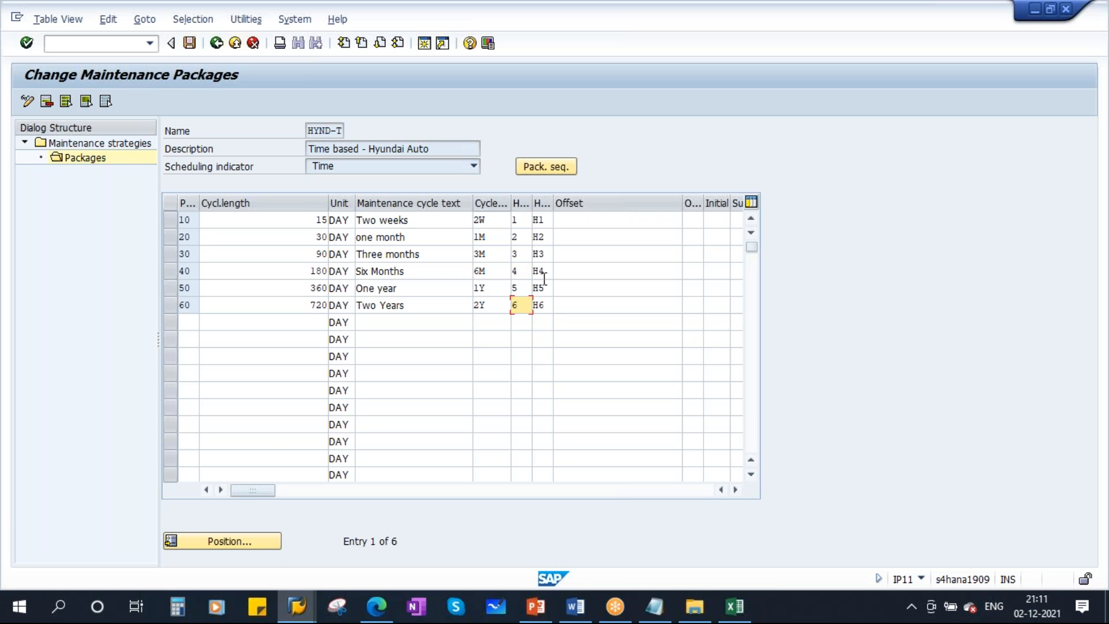
click(190, 43)
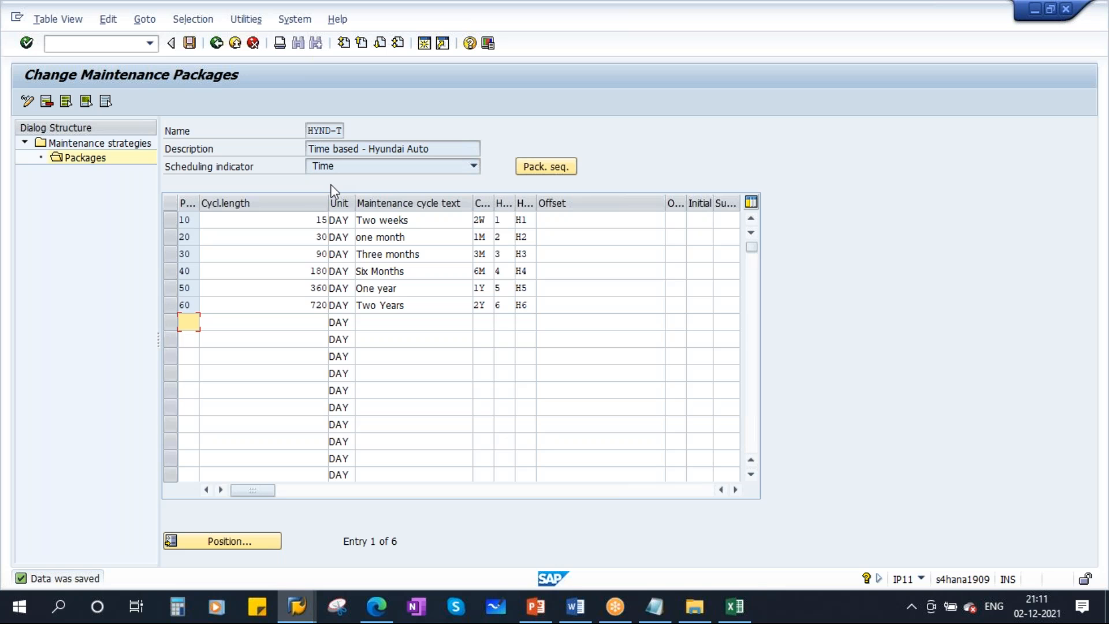
Switch to the preventive maintenance presentation in PowerPoint and view the Hierarchy Maintenance Package slide
click(532, 607)
scroll(99, 453, down, 3)
click(85, 378)
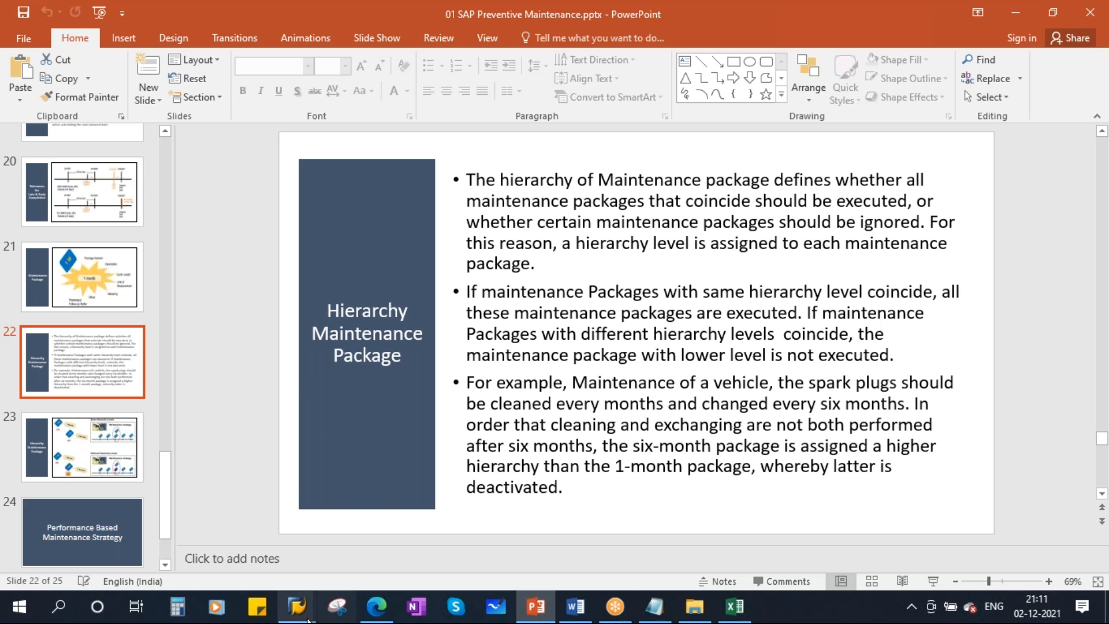
Return to SAP, examine the hierarchy levels of all six packages and widen the hierarchy short text column
mouse_move(298, 607)
click(341, 534)
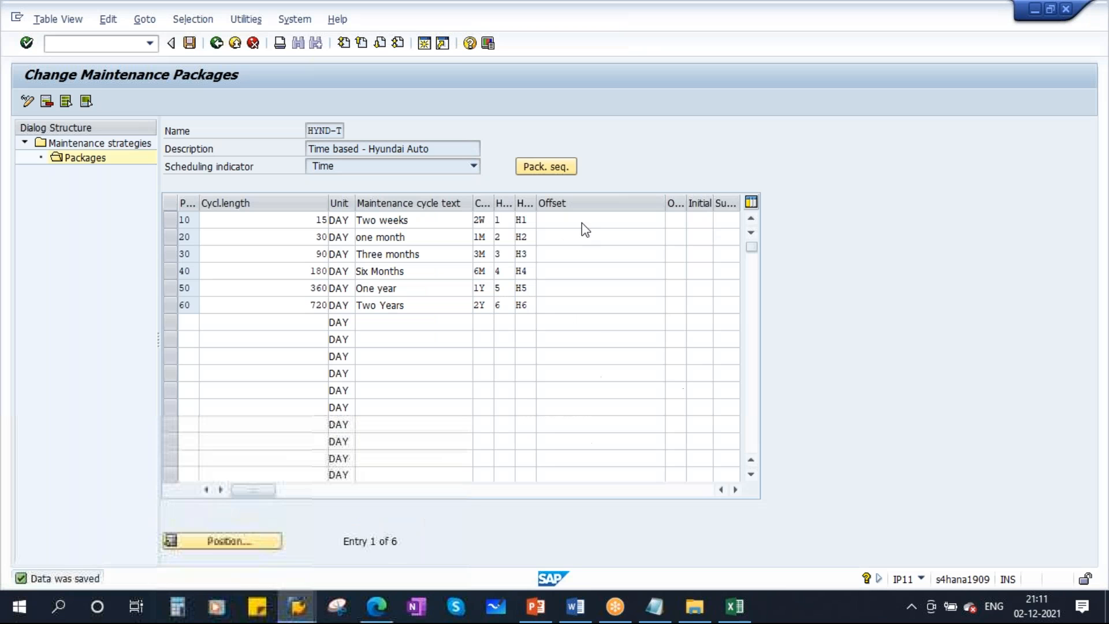
click(505, 222)
click(505, 238)
click(504, 254)
click(503, 271)
click(502, 287)
click(501, 304)
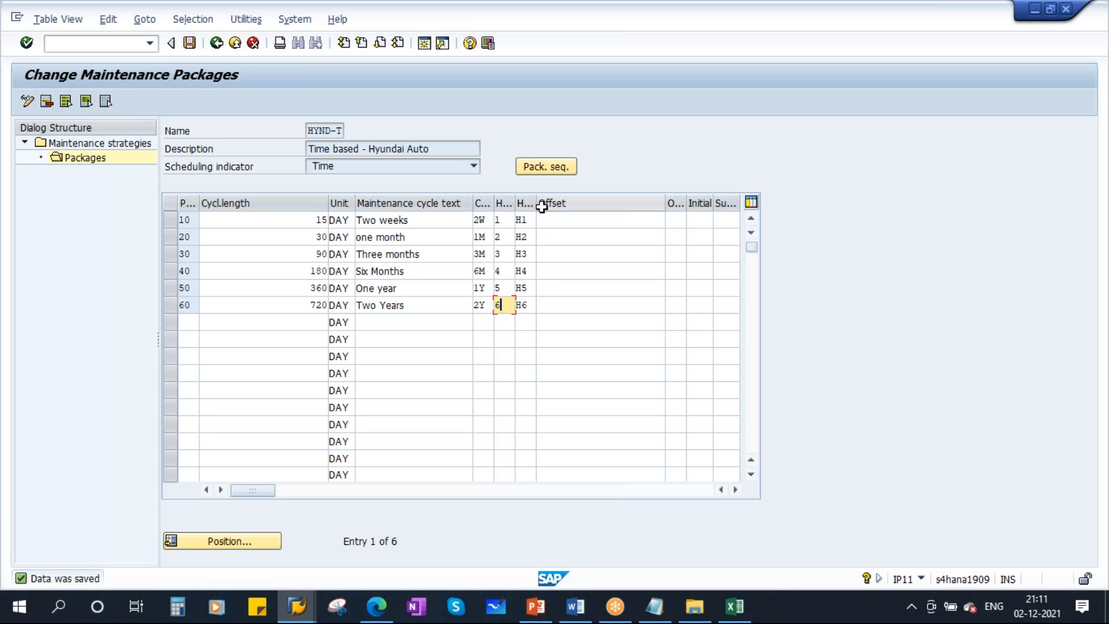
drag(536, 203, 558, 202)
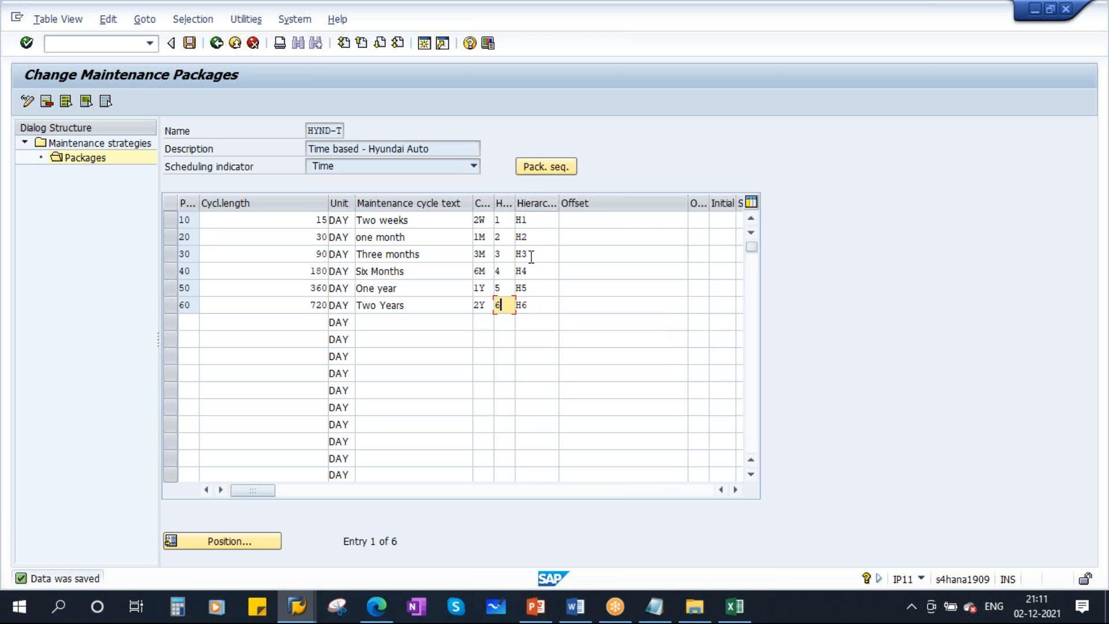
Switch back to PowerPoint to read the Hierarchy Maintenance Package slide
click(537, 607)
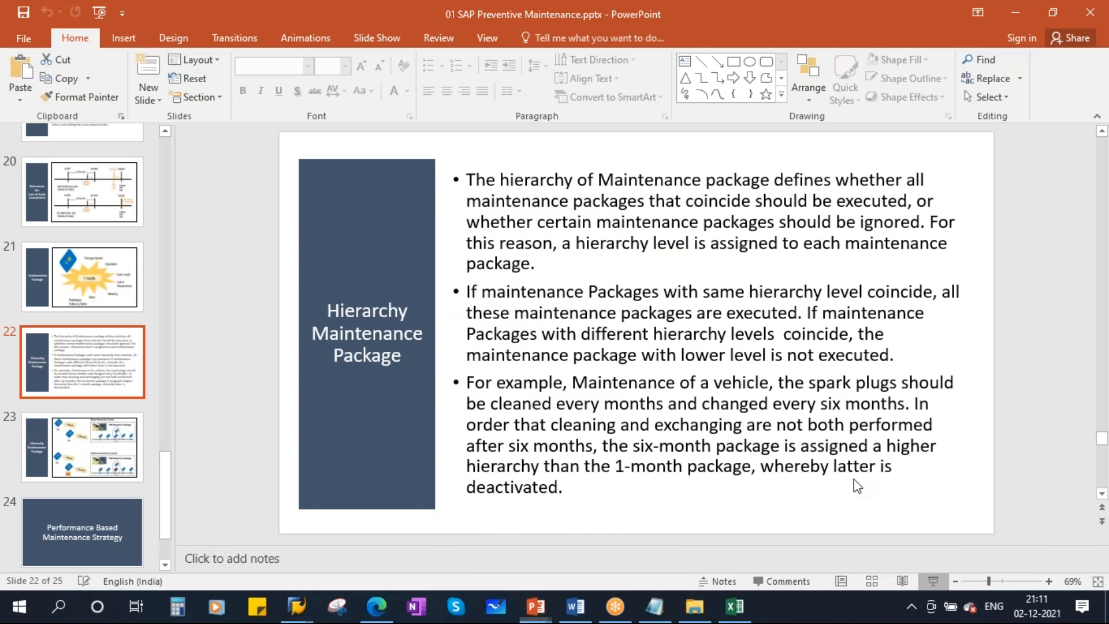
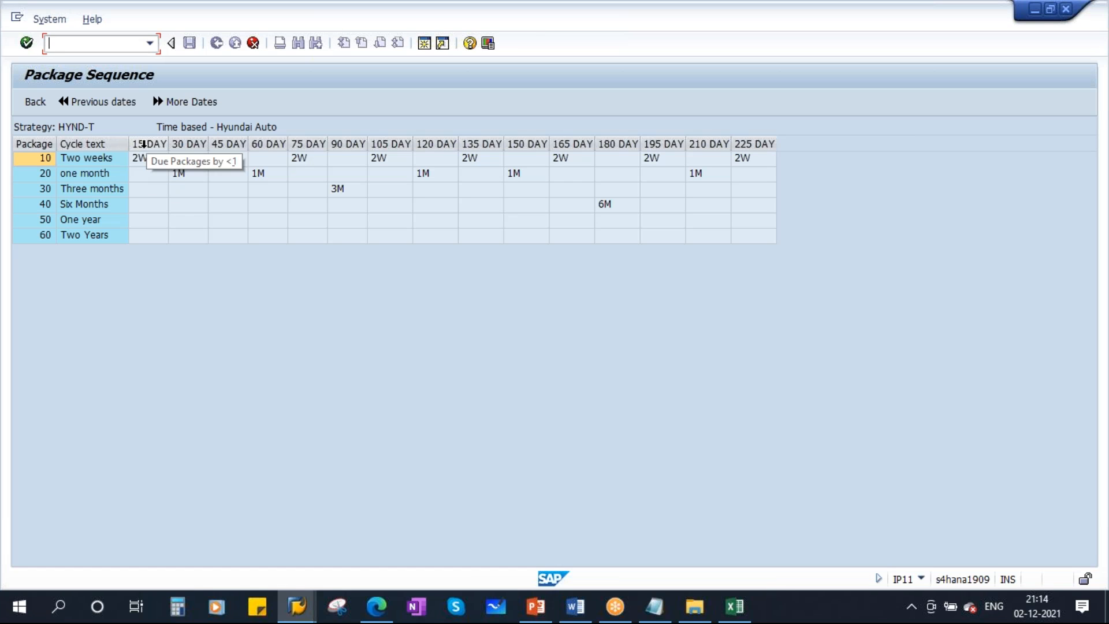
Examine which packages fall due at 15, 30, 60 and 90 days in the HYND-T package sequence
click(144, 144)
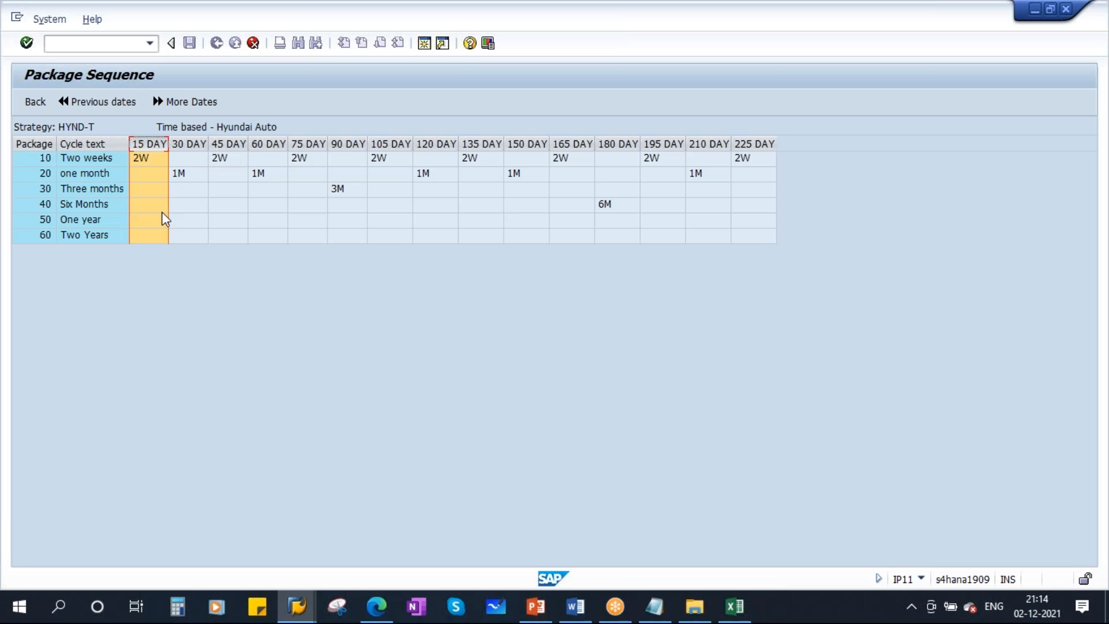
click(189, 144)
click(183, 176)
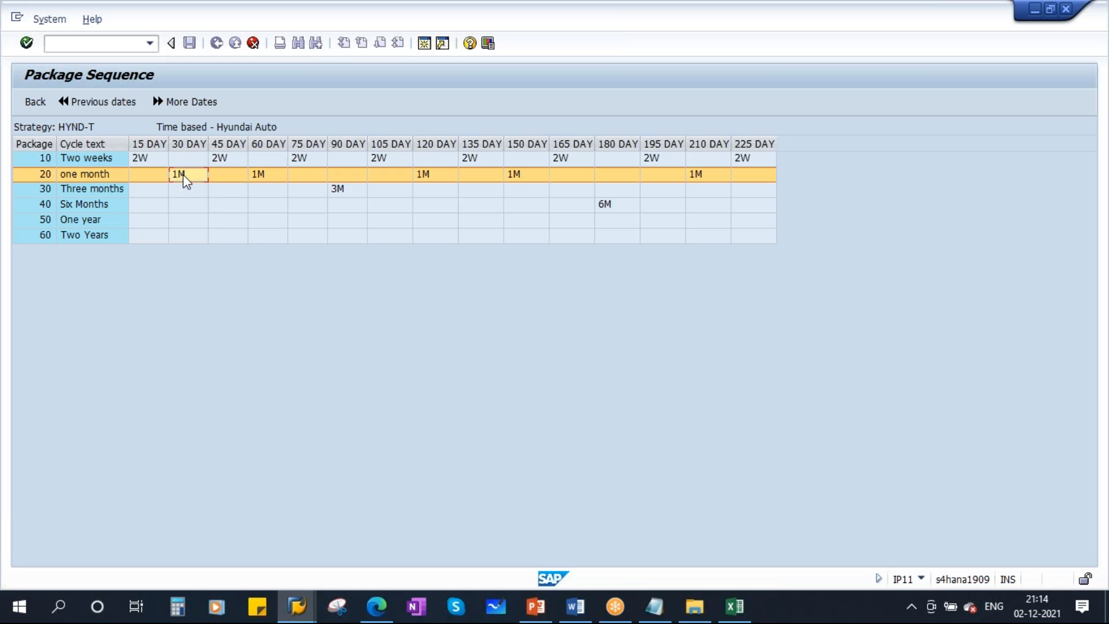
click(186, 143)
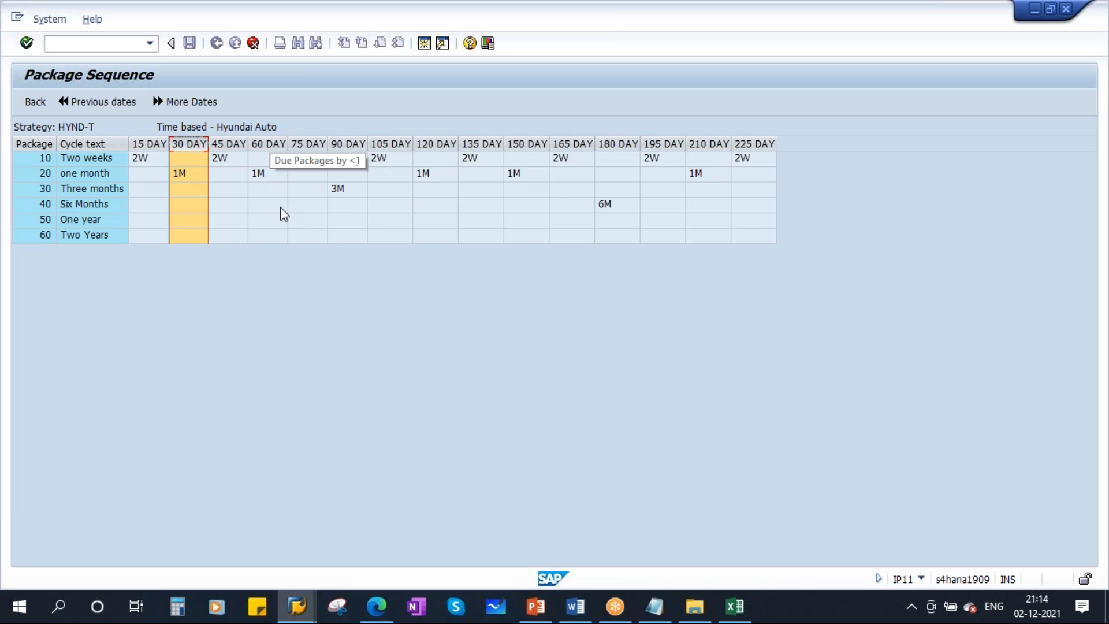
click(260, 144)
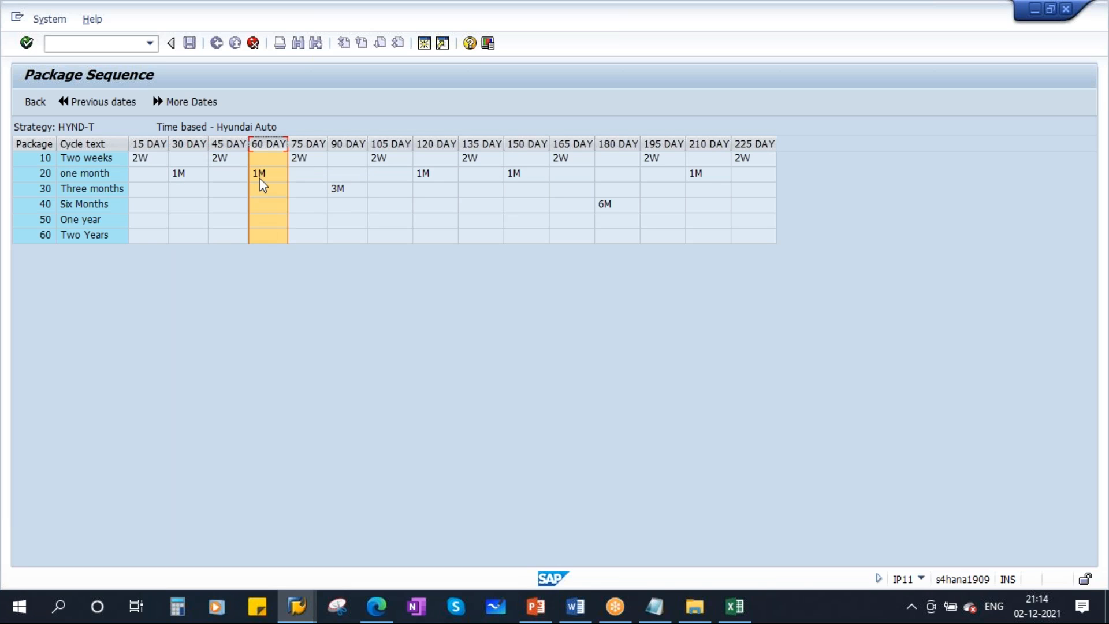
click(344, 143)
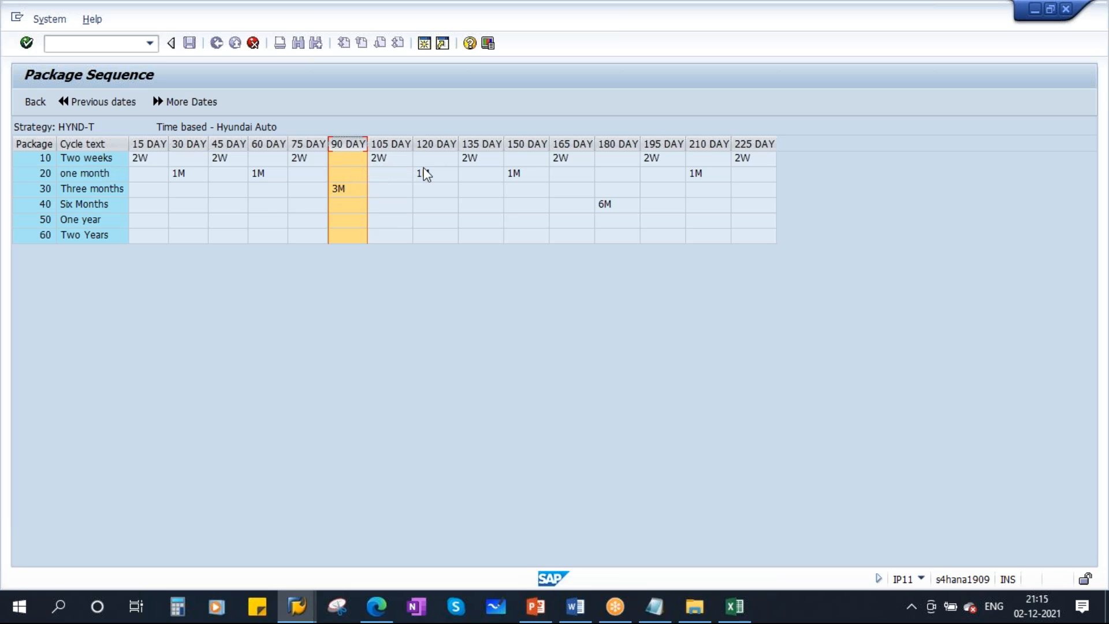
click(36, 105)
double_click(507, 239)
key(Down)
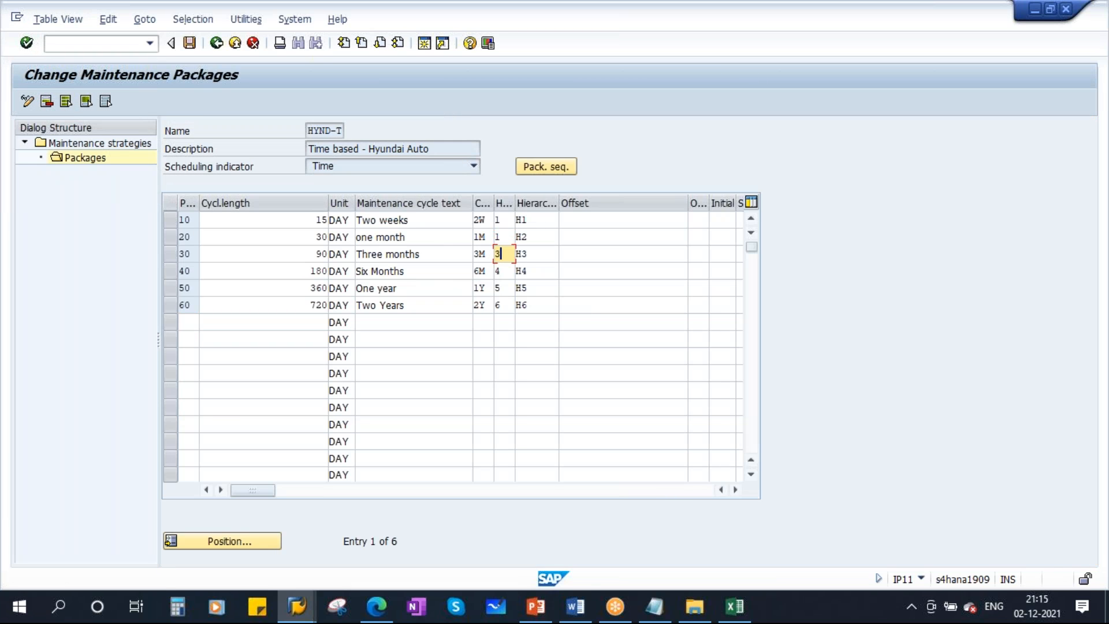
text(1)
key(Down)
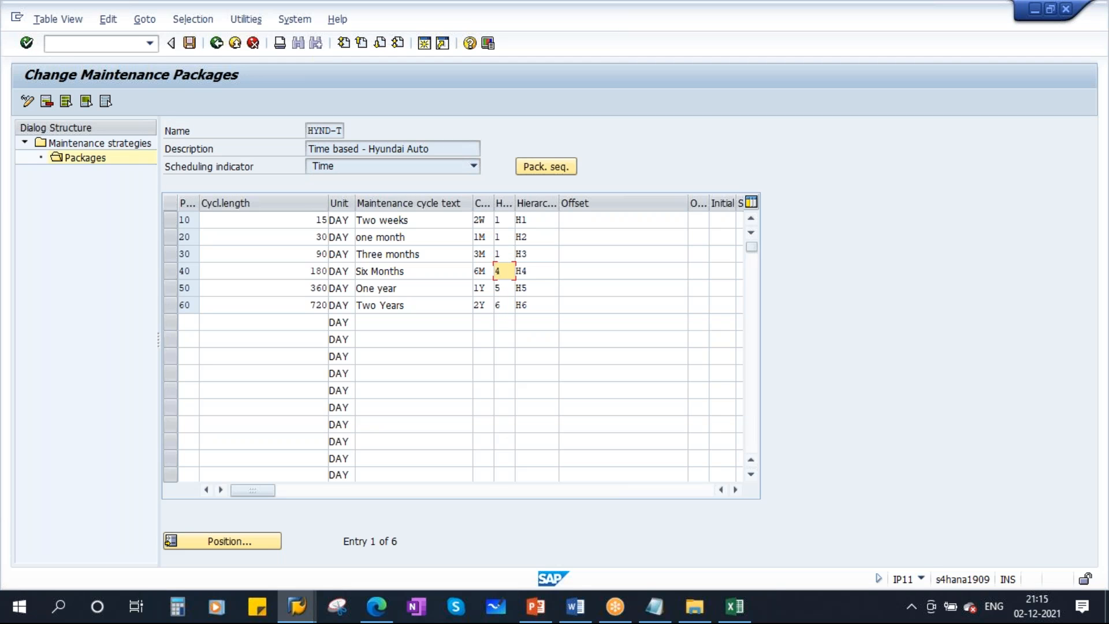
drag(503, 237, 428, 238)
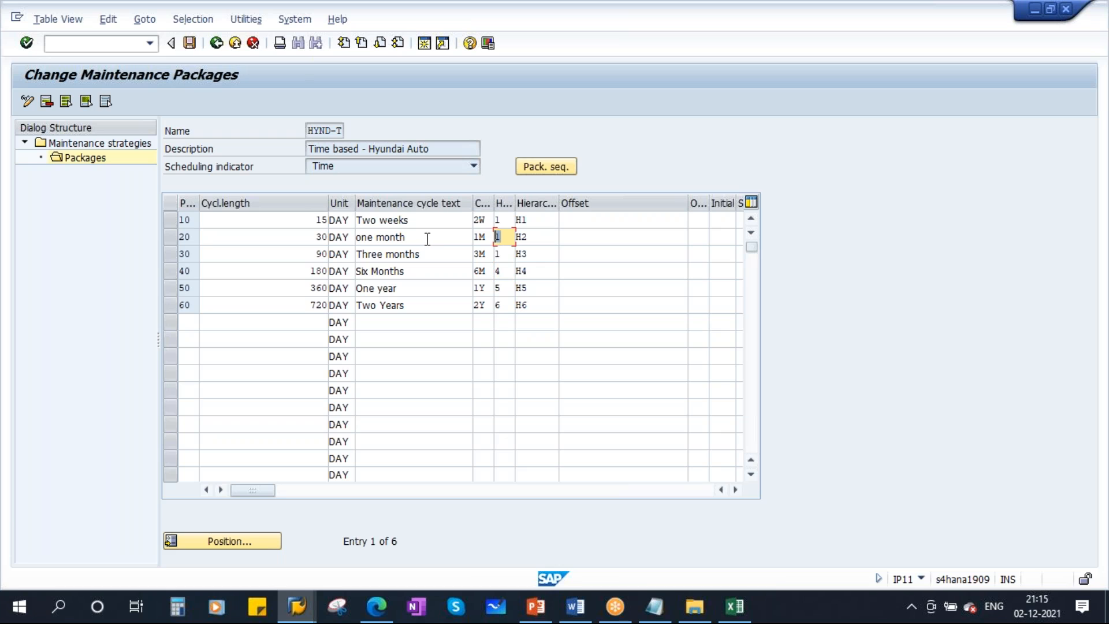
key(Down)
text(3)
Set the hierarchy short text of packages 20 to 60 to H1, save, and check the package sequence
drag(540, 238, 470, 242)
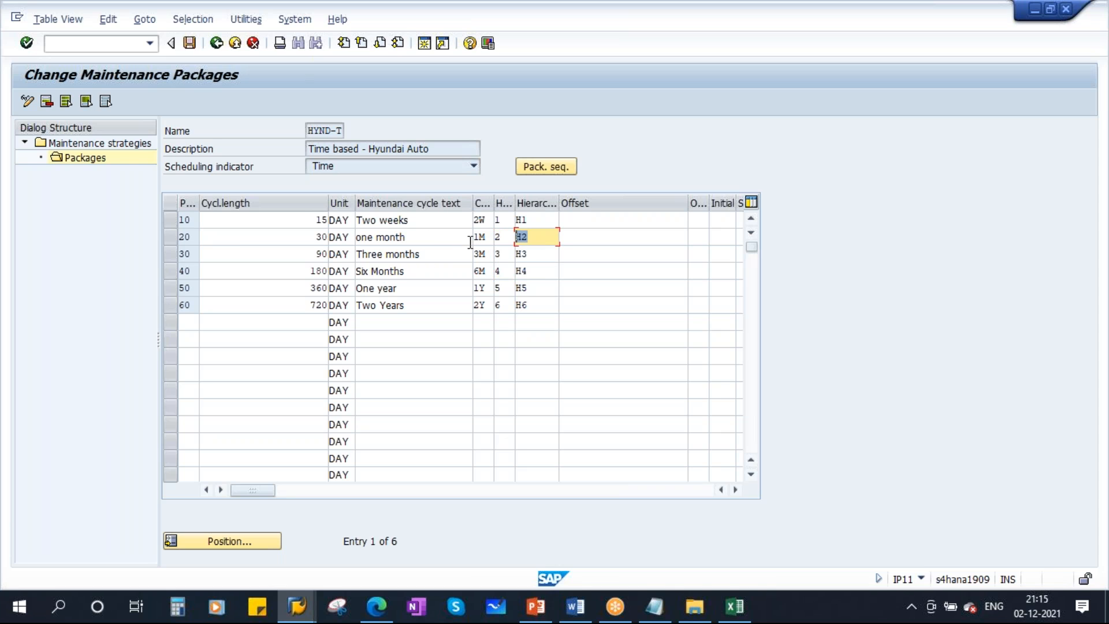
text(H1)
key(Down)
text(H1)
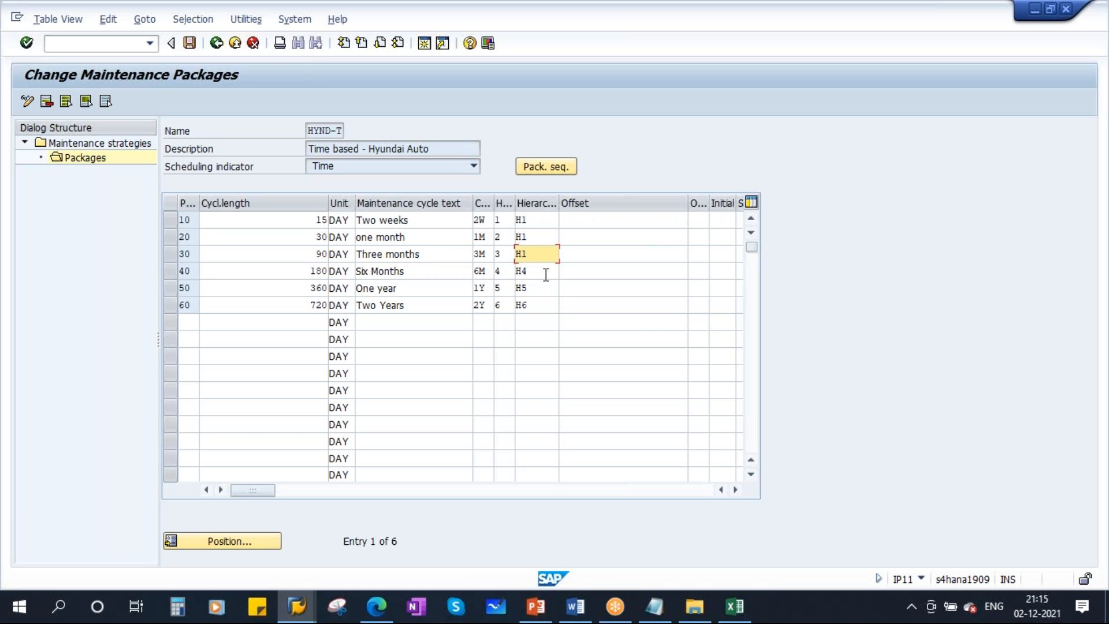
key(Down)
text(H1)
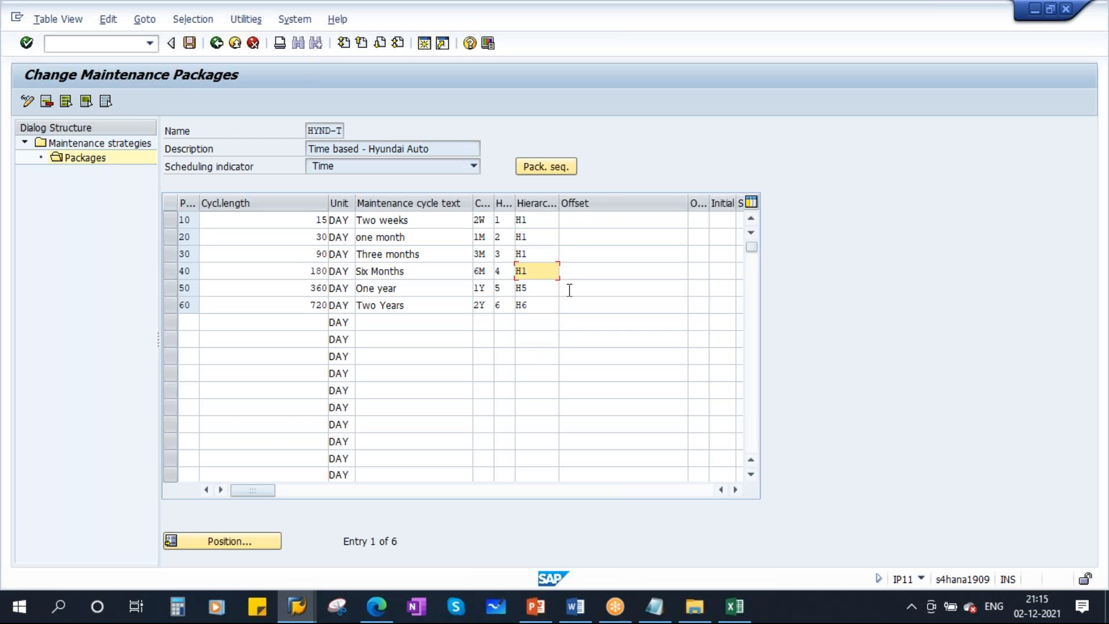
key(Down)
text(H1)
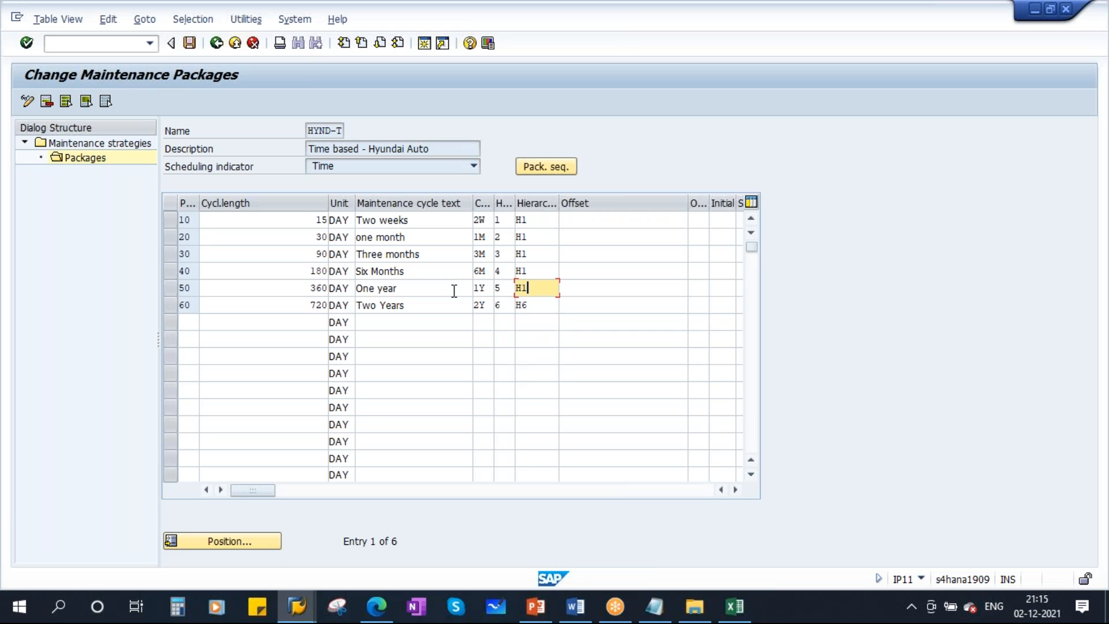
key(Down)
text(H1)
key(Return)
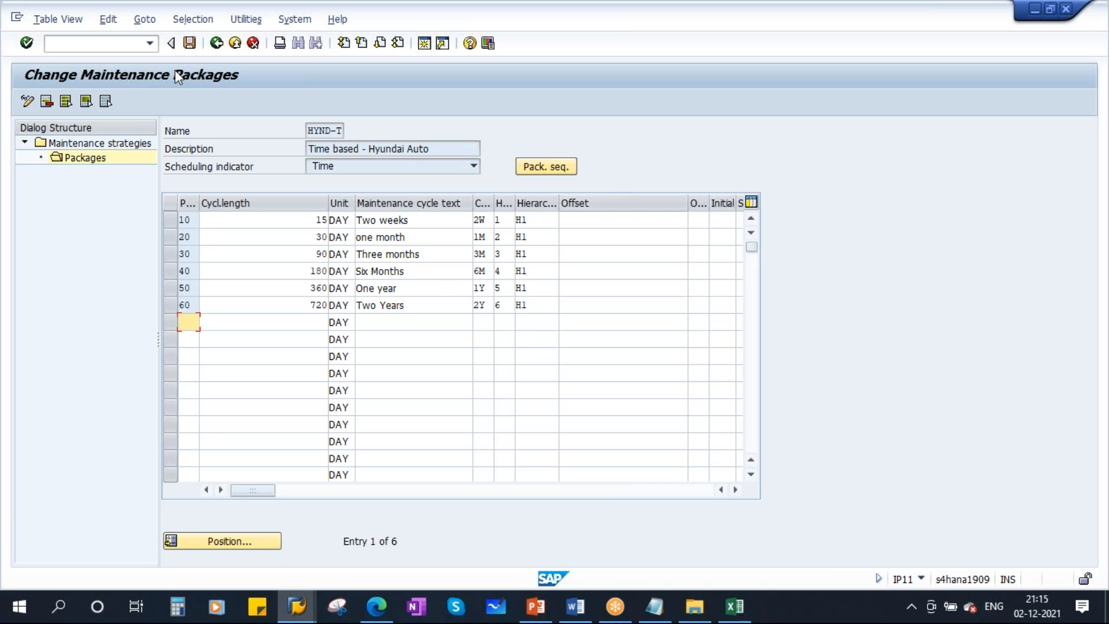
click(189, 44)
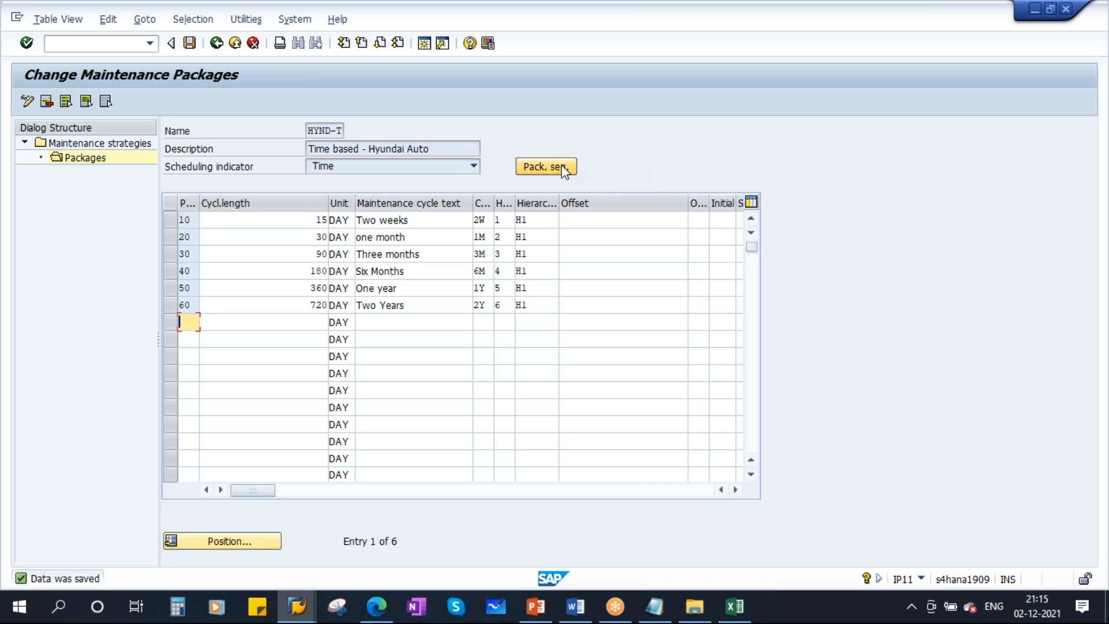
key(F5)
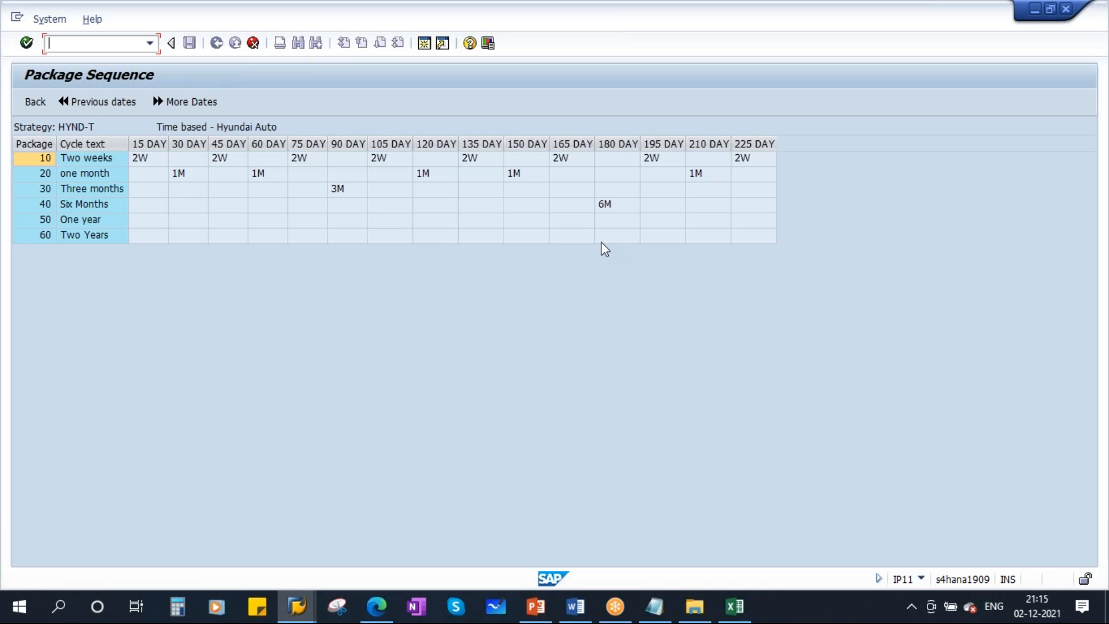
click(35, 102)
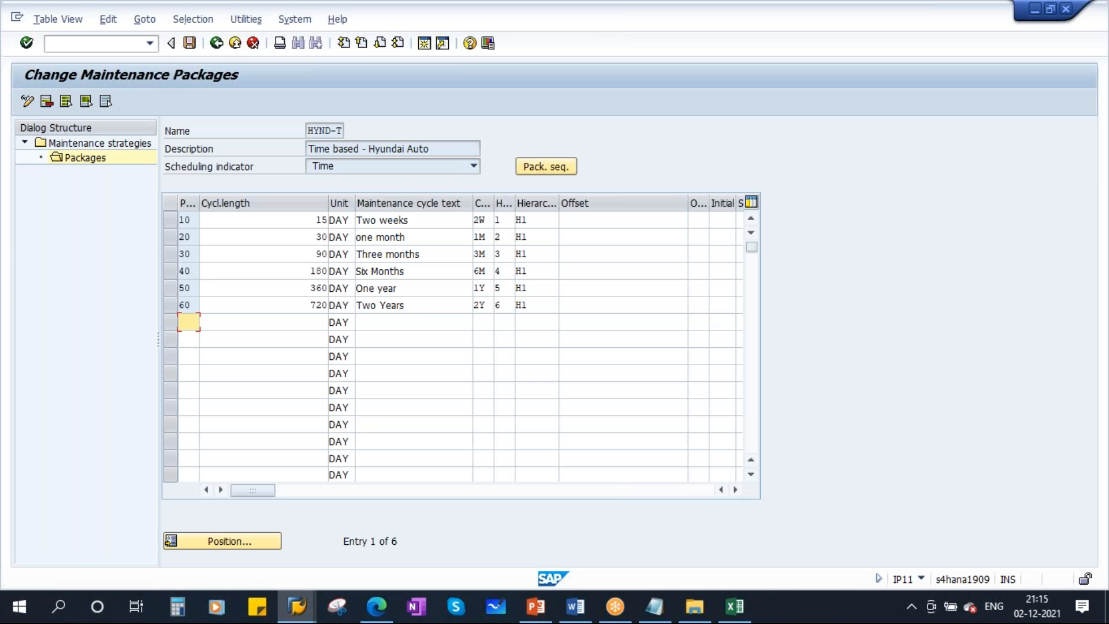
Set the hierarchy level of packages 20, 30, 40, 50 and 60 to 1
double_click(505, 237)
text(1)
double_click(504, 254)
text(1)
double_click(503, 271)
text(1)
double_click(503, 289)
text(1)
double_click(503, 305)
text(1)
Copy the time-based short texts H1 to H6 from Excel's Maintenance Strategy sheet into the hierarchy short text column of the SAP packages
double_click(536, 238)
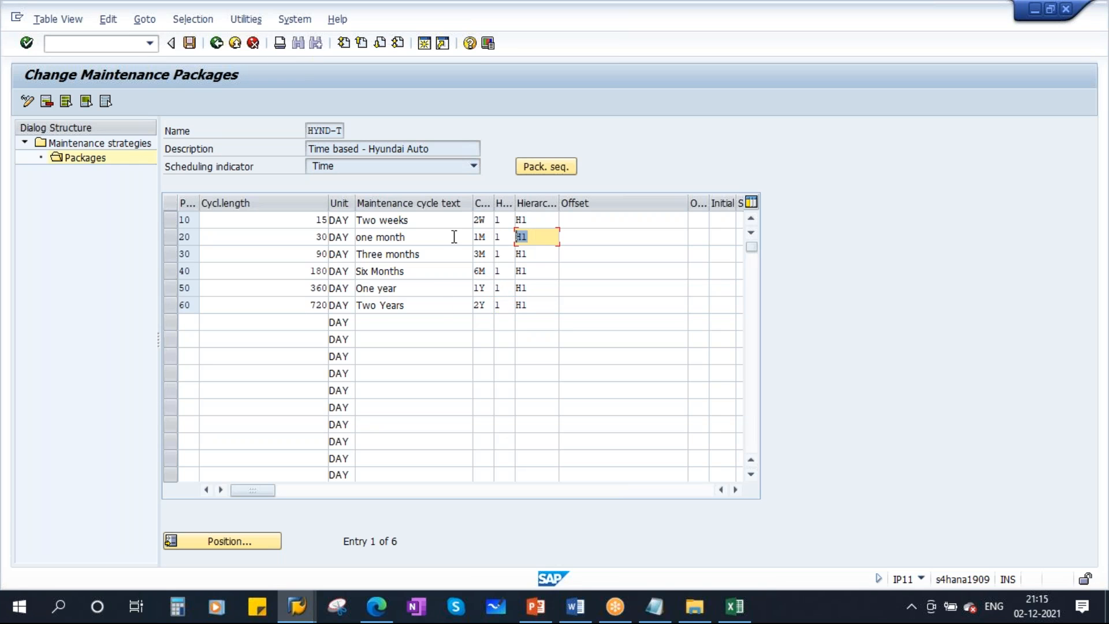
text(H2)
click(735, 606)
key(ctrl+v)
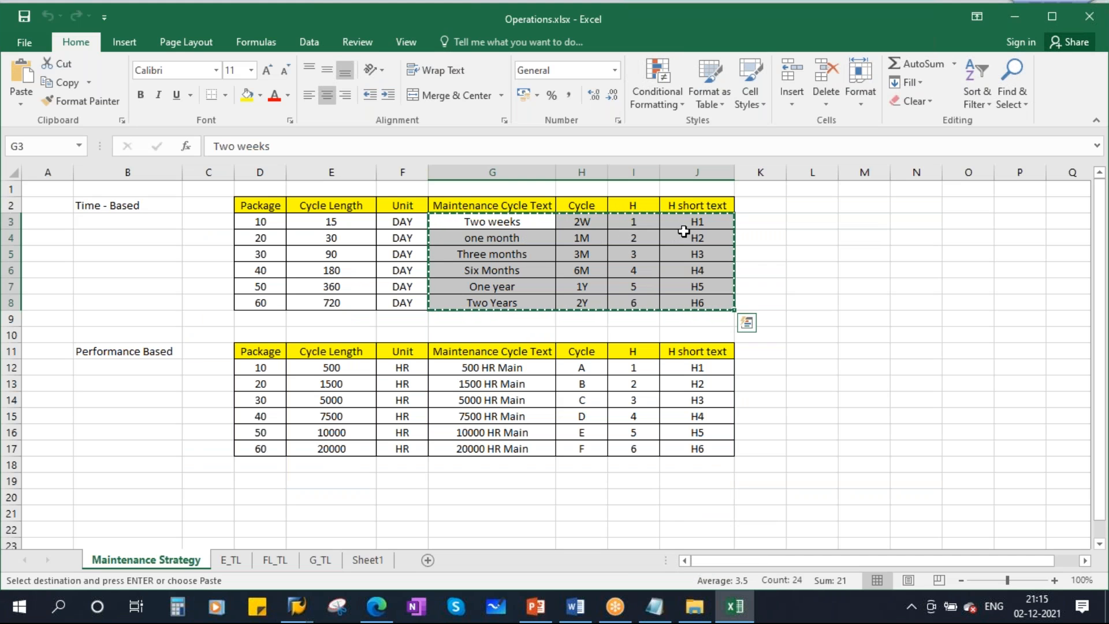
drag(697, 222, 698, 303)
key(ctrl+c)
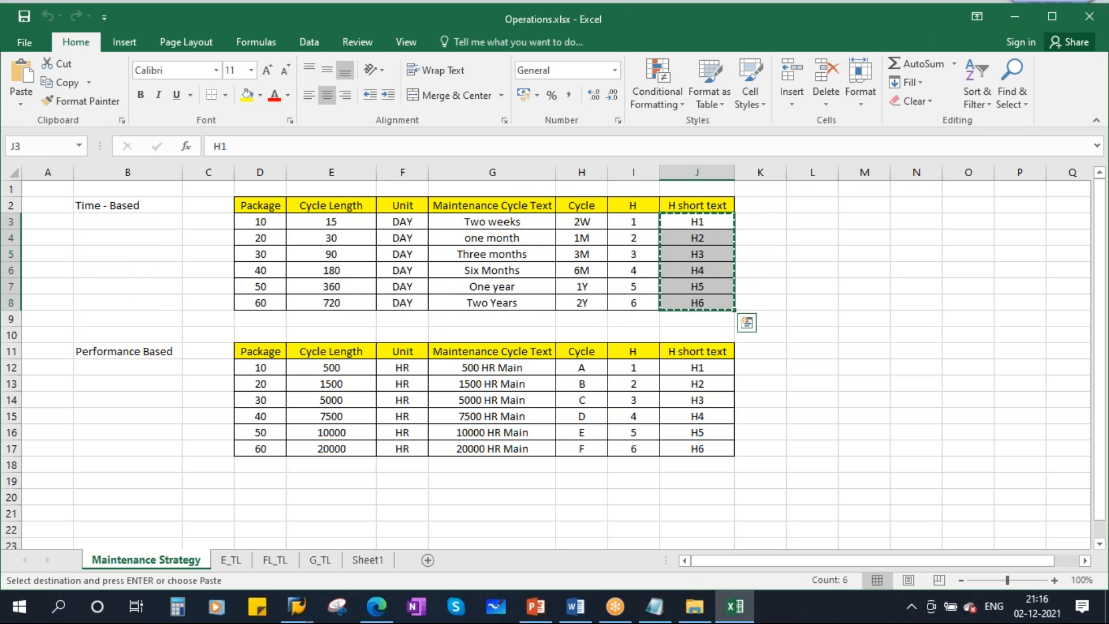
key(alt+Tab)
click(518, 220)
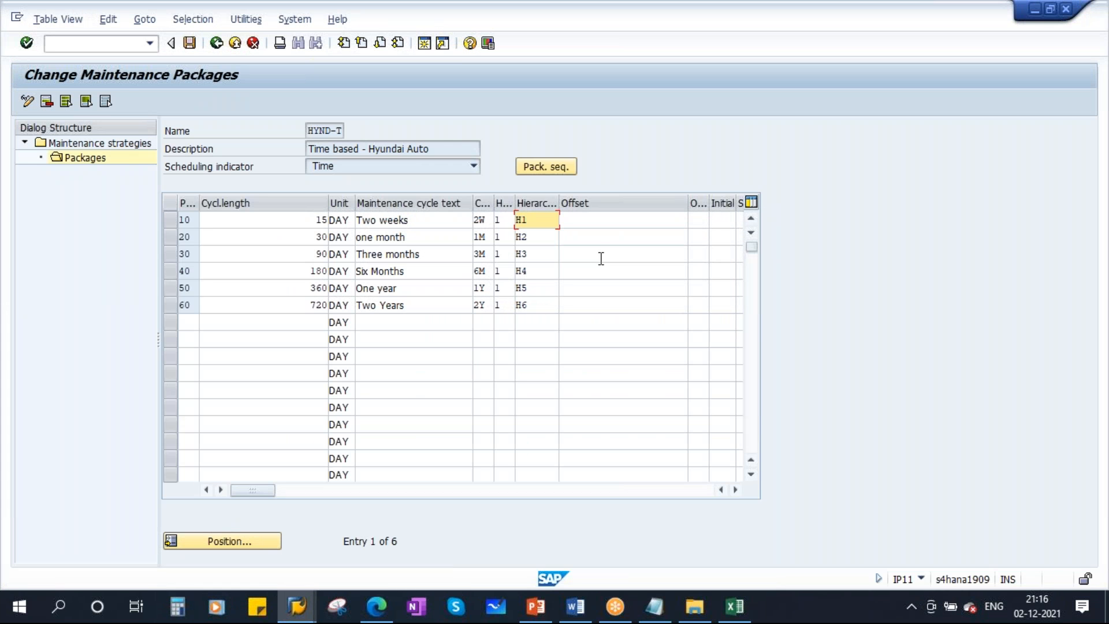
key(Return)
Check the hierarchy levels of packages 20 to 60 and save the maintenance packages
click(500, 237)
click(502, 254)
click(502, 271)
click(503, 288)
click(503, 304)
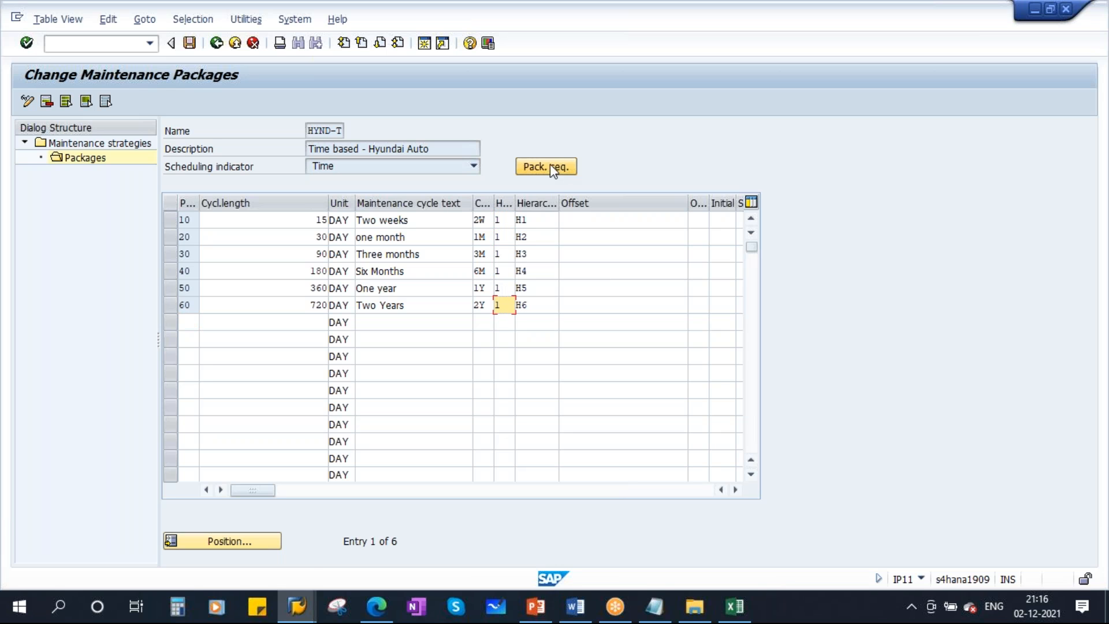
click(189, 43)
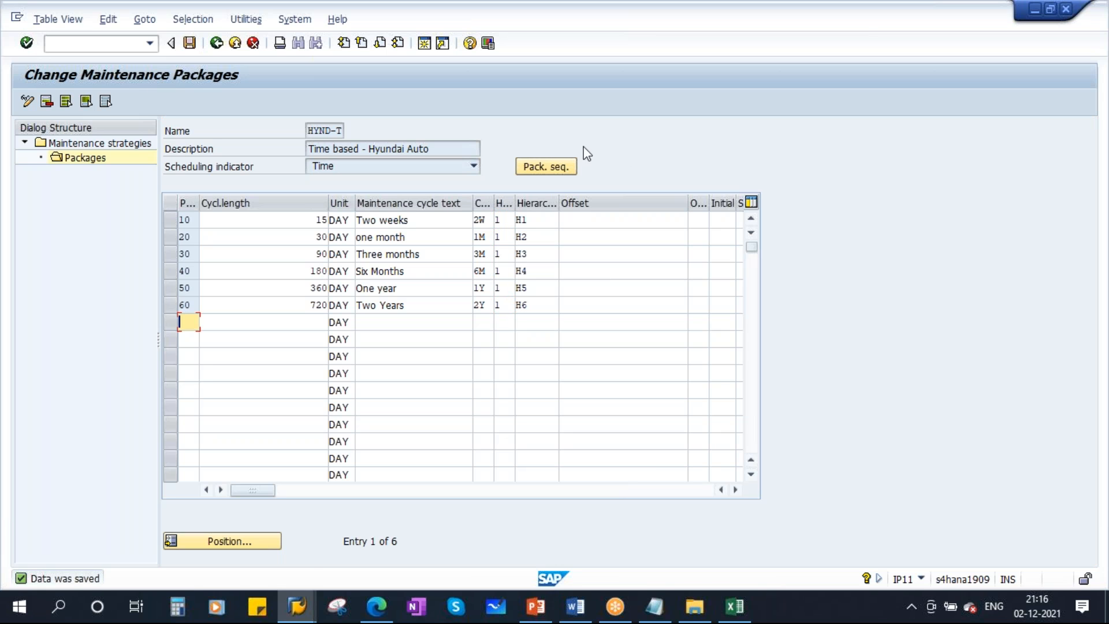
Open the HYND-T package sequence and examine which packages fall due at 30 and 90 days with equal hierarchy levels
click(546, 166)
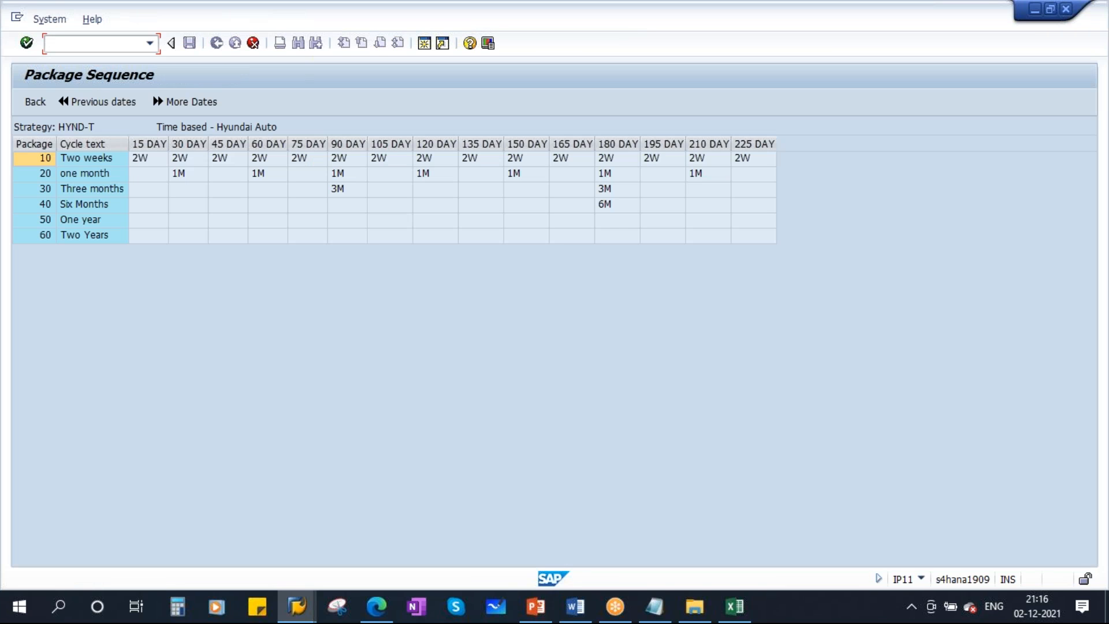
click(186, 171)
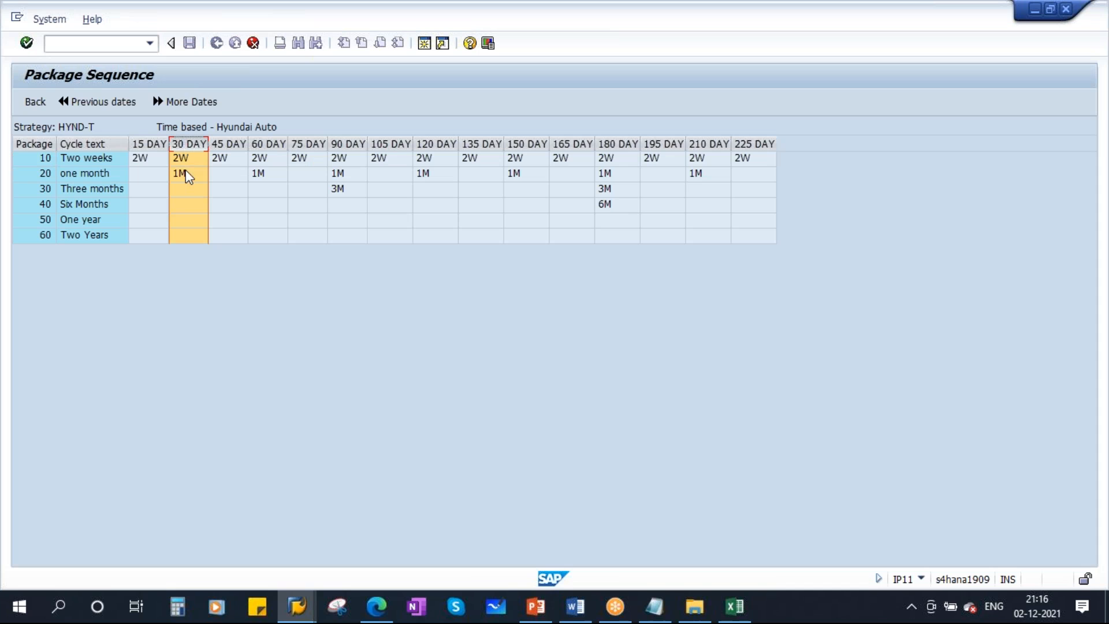
click(349, 145)
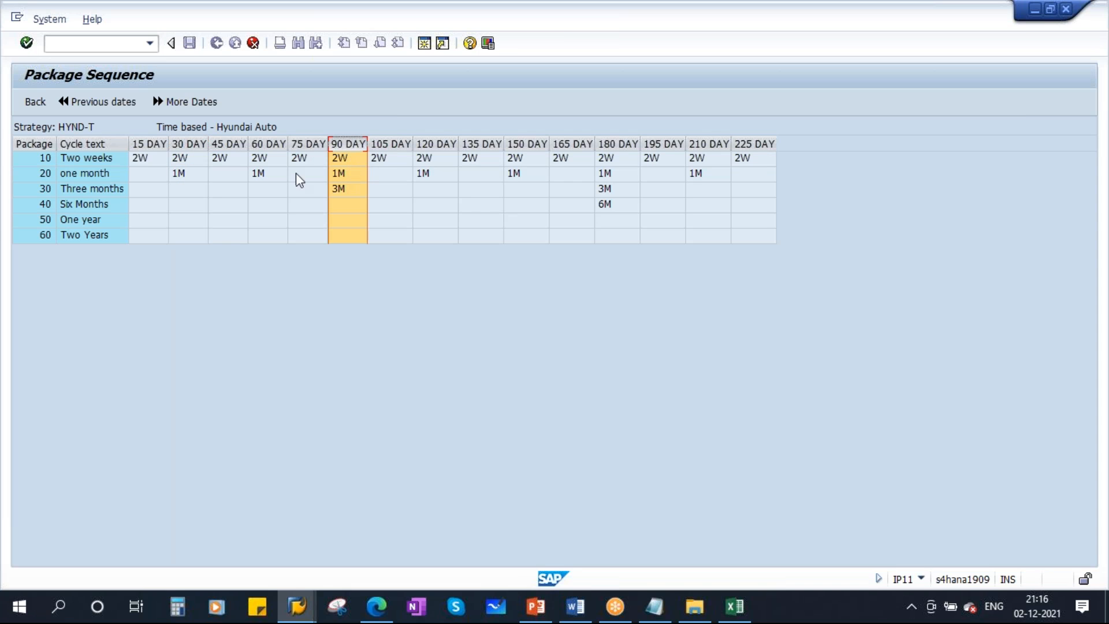
click(345, 161)
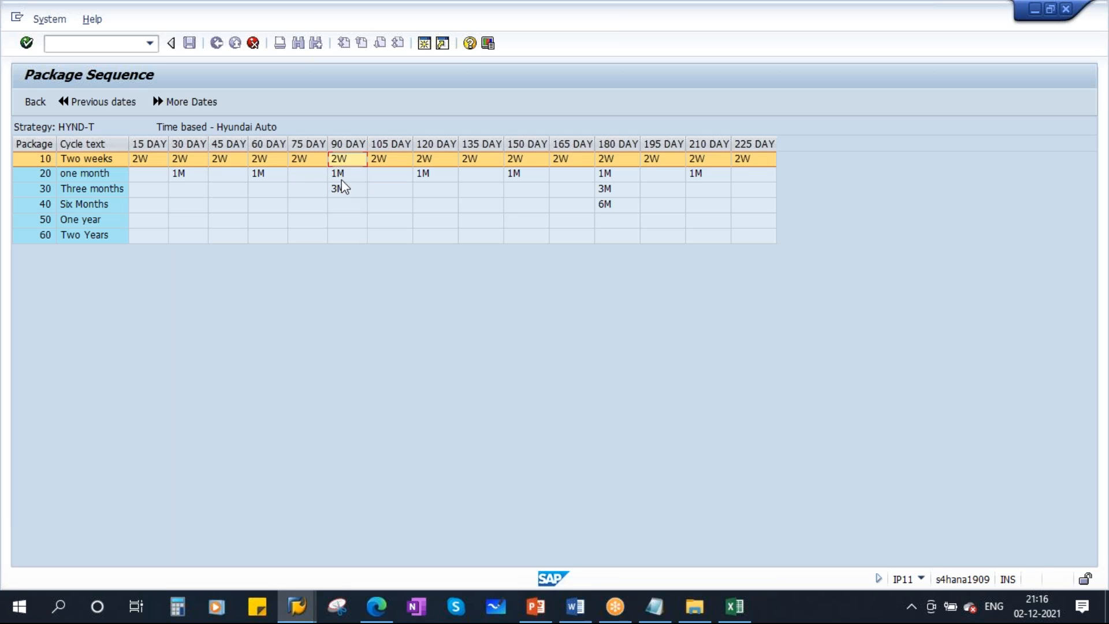
click(342, 175)
click(342, 176)
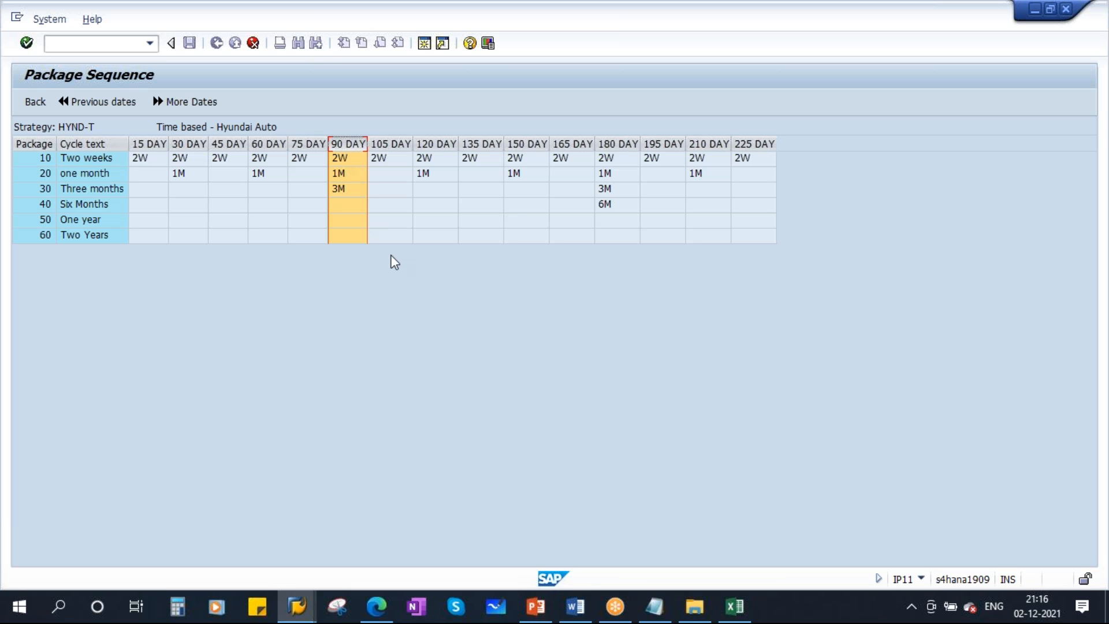
Switch to PowerPoint to compare same and different hierarchy levels on the slide, and return to the HYND-T package list in SAP
click(536, 607)
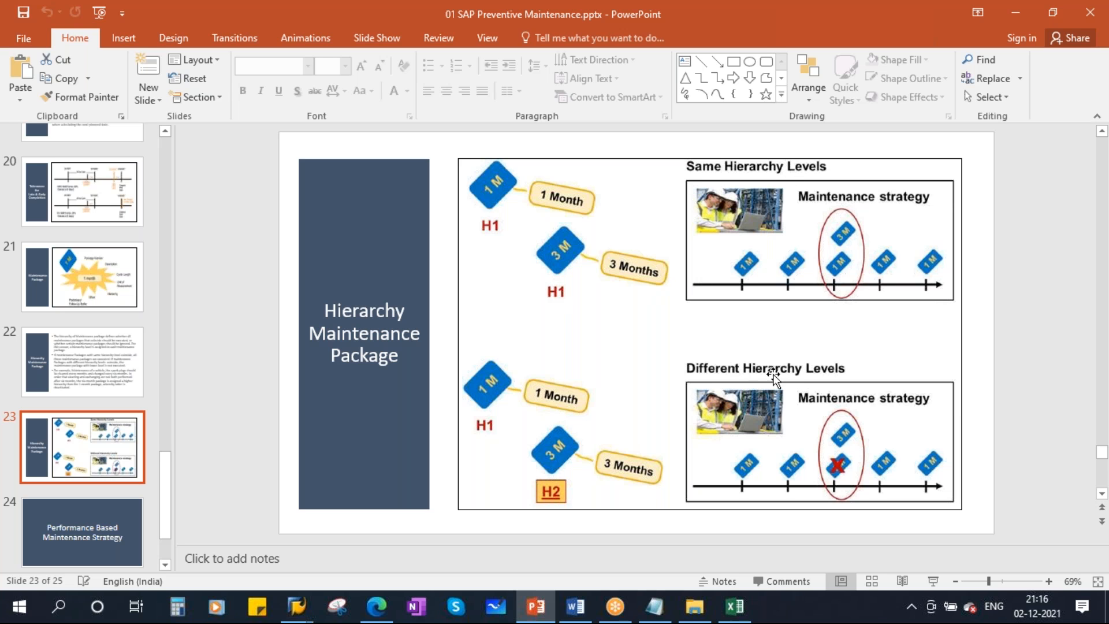
key(alt+Tab)
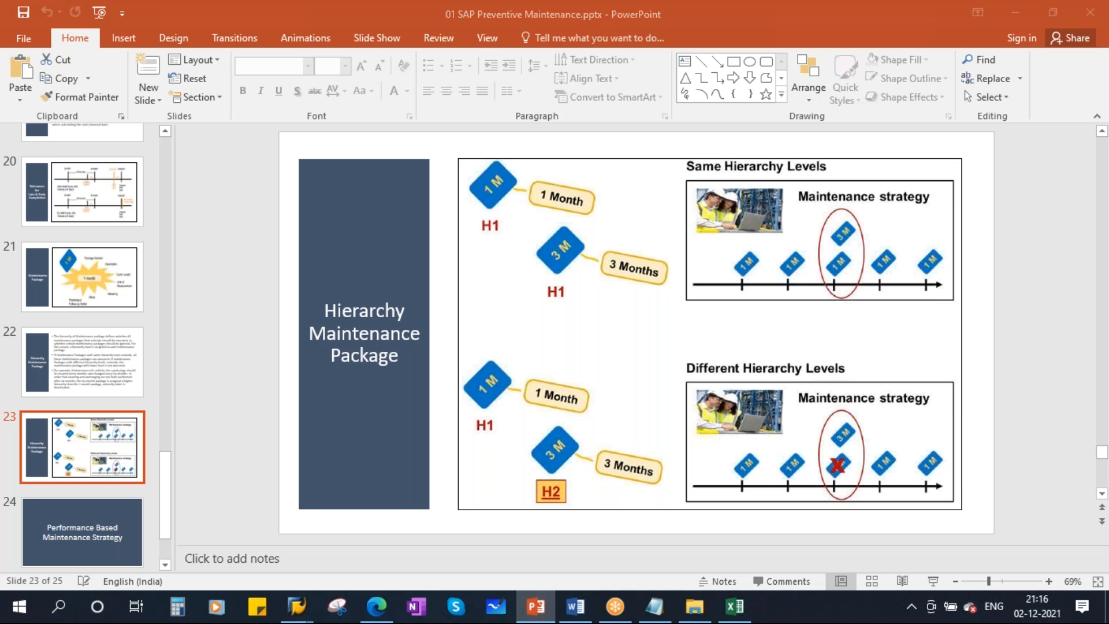
click(35, 102)
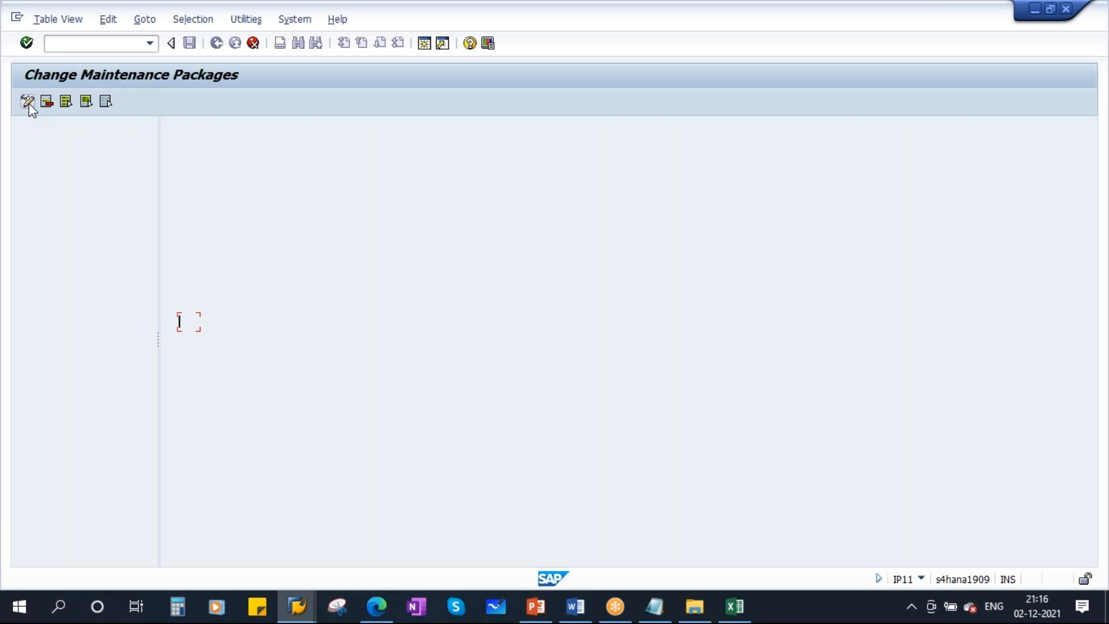
Set the hierarchy levels of packages 20, 30, 40, 50 and 60 to 2, 3, 4, 5 and 6 and save
click(500, 237)
text(2)
key(Down)
text(3)
key(Down)
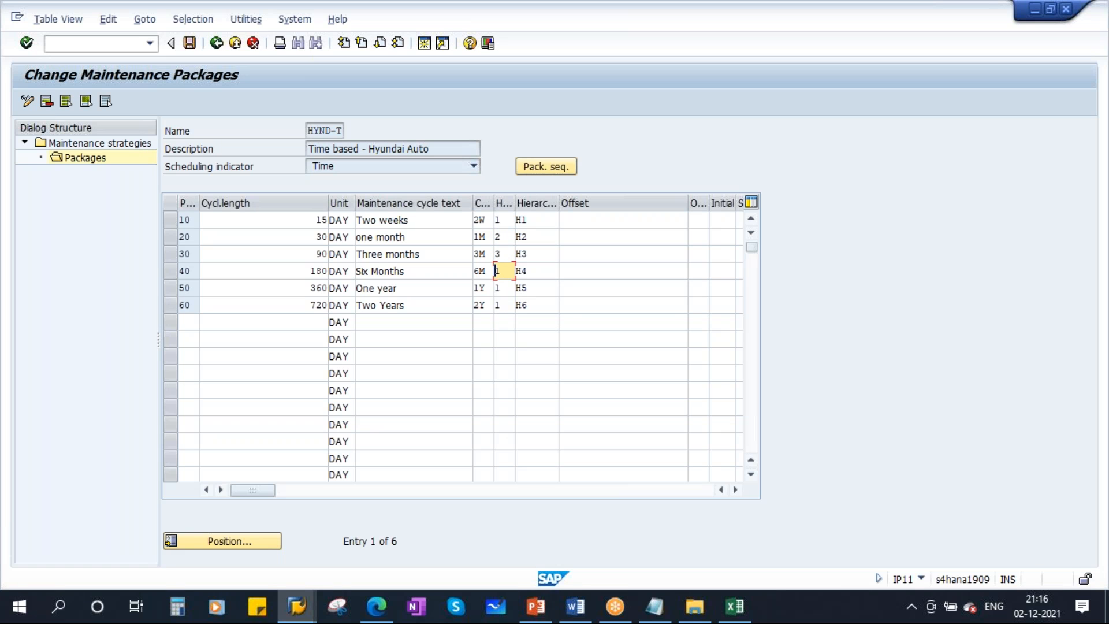
text(4)
key(Down)
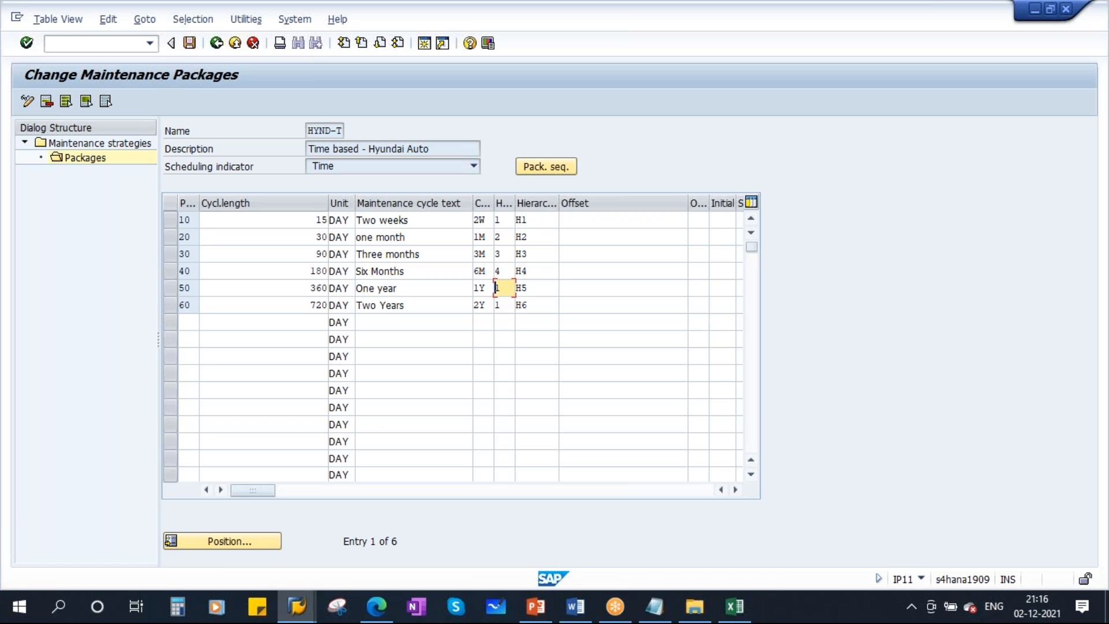
key(Down)
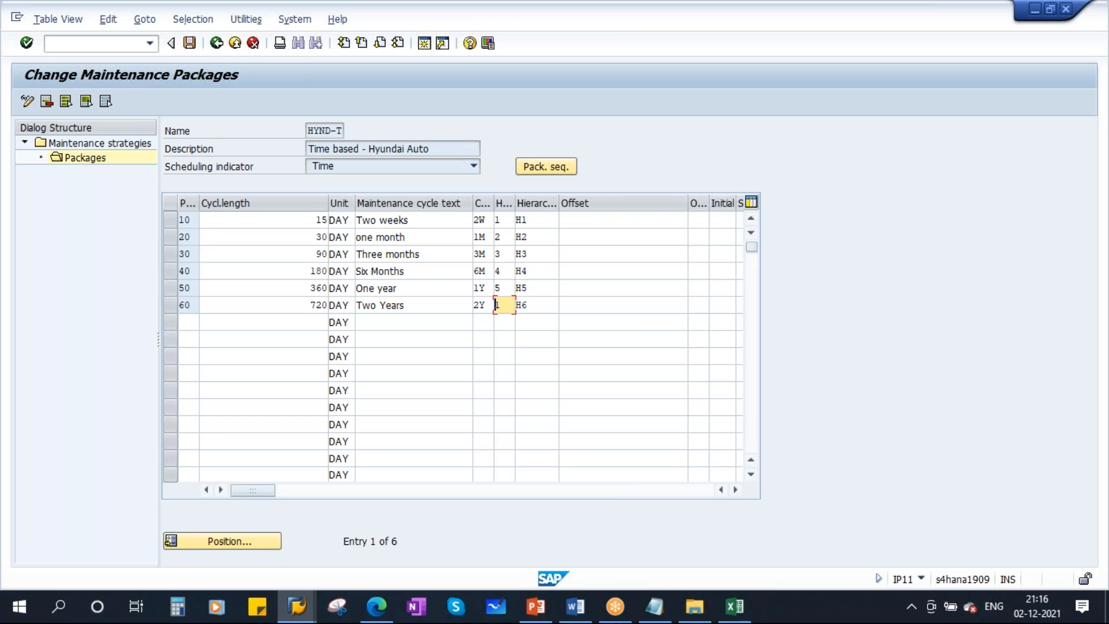
text(6)
click(185, 321)
click(189, 42)
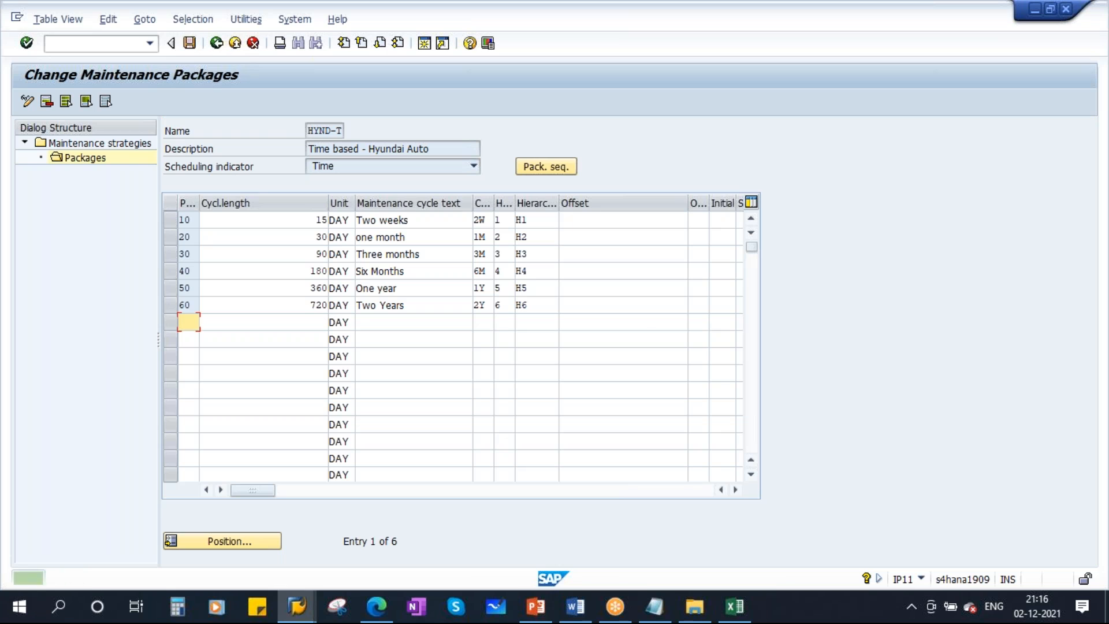
Examine the HYND-T package sequence with different hierarchy levels and return to the package list
click(547, 164)
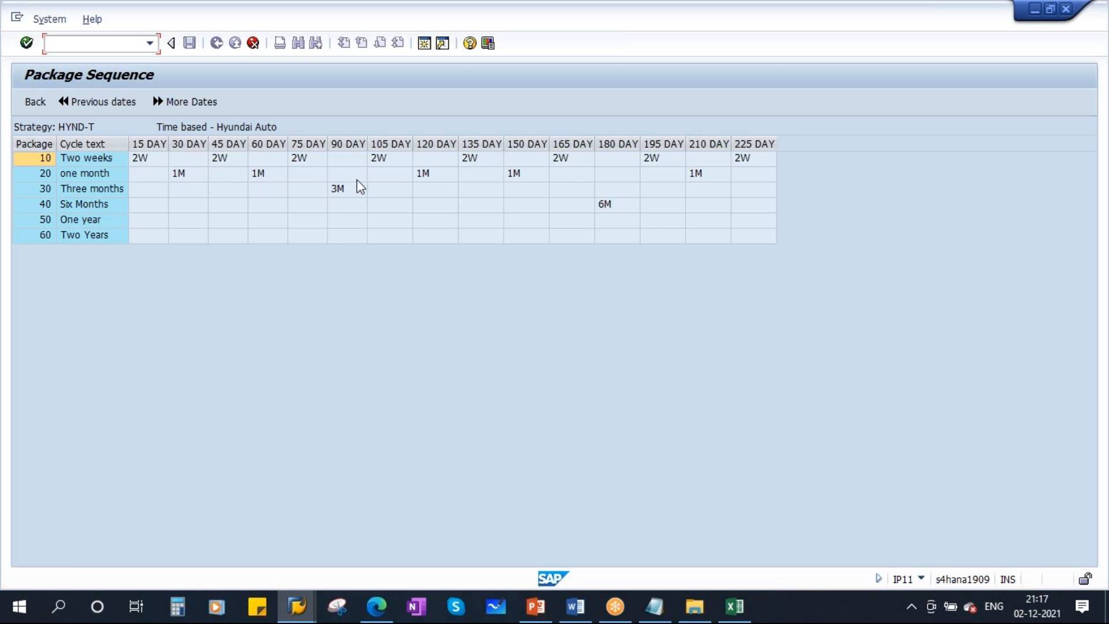
click(26, 102)
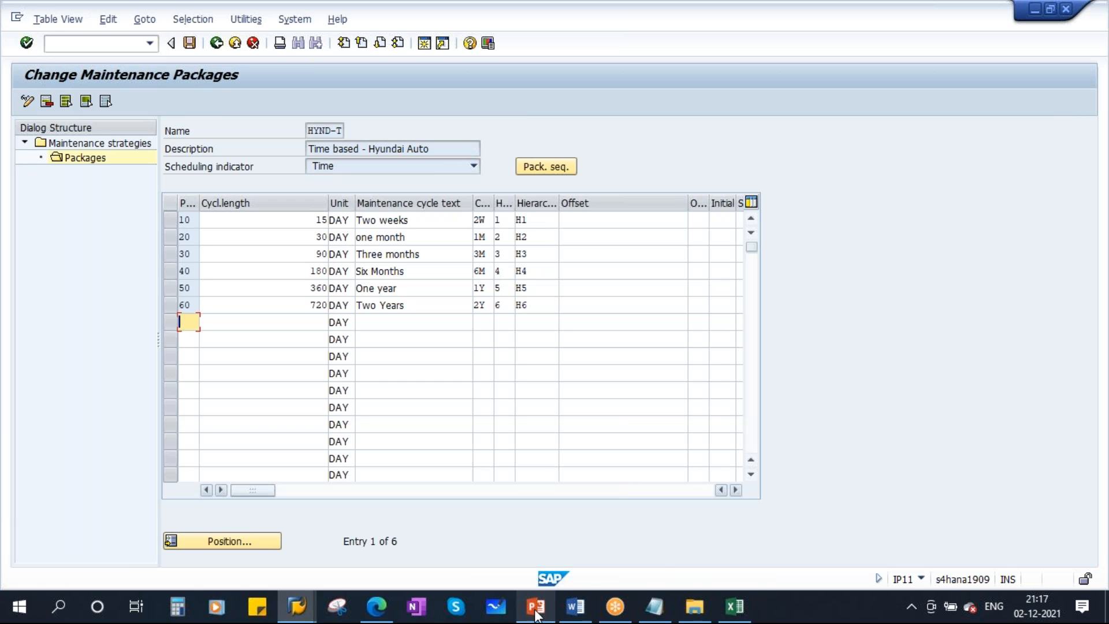
Switch to PowerPoint to view the Maintenance Package slide, and return to SAP to review package 10's number and cycle length
click(536, 606)
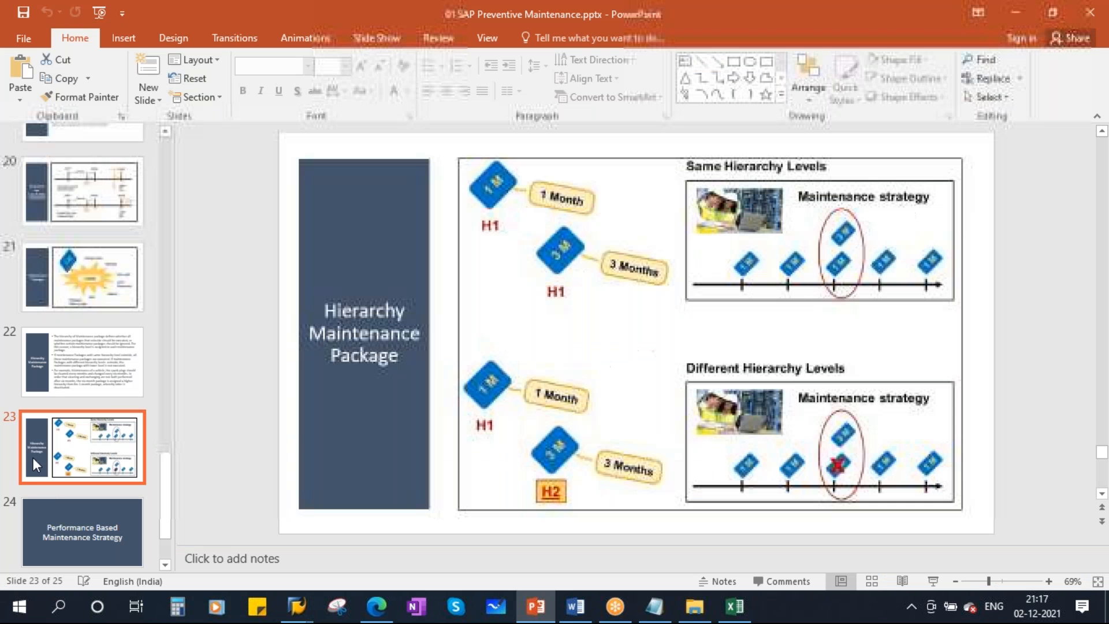
click(82, 277)
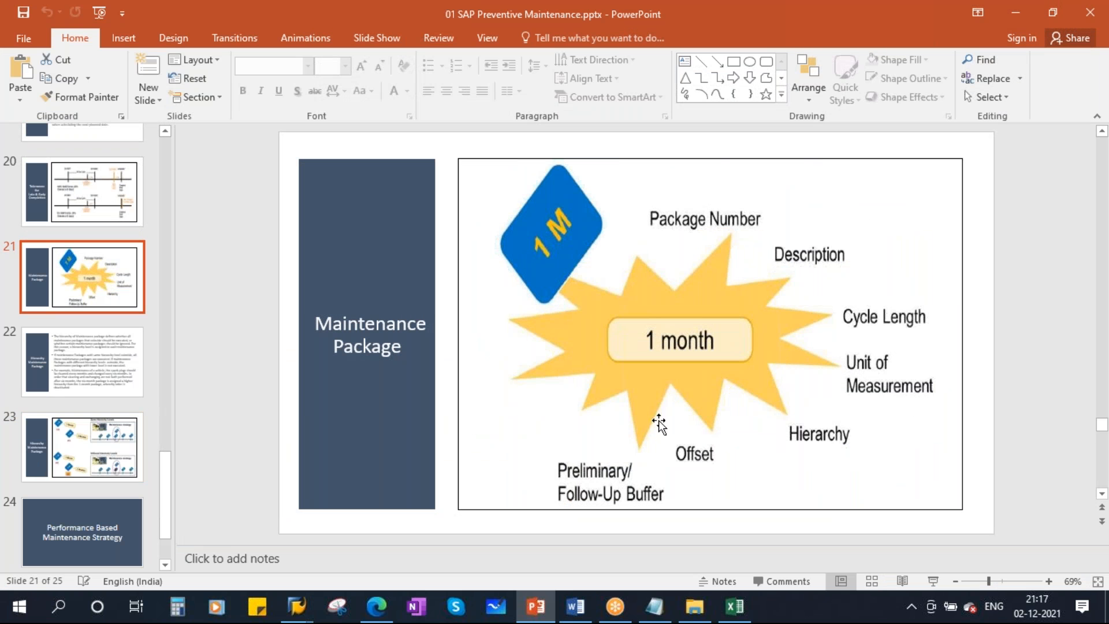
key(alt+Tab)
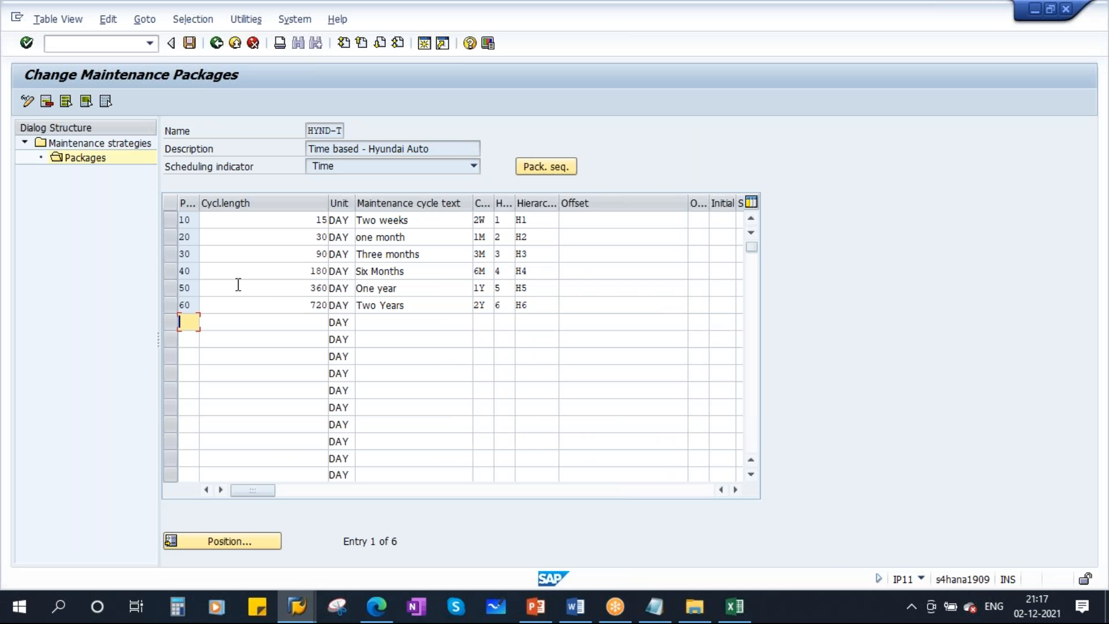
double_click(196, 220)
double_click(321, 220)
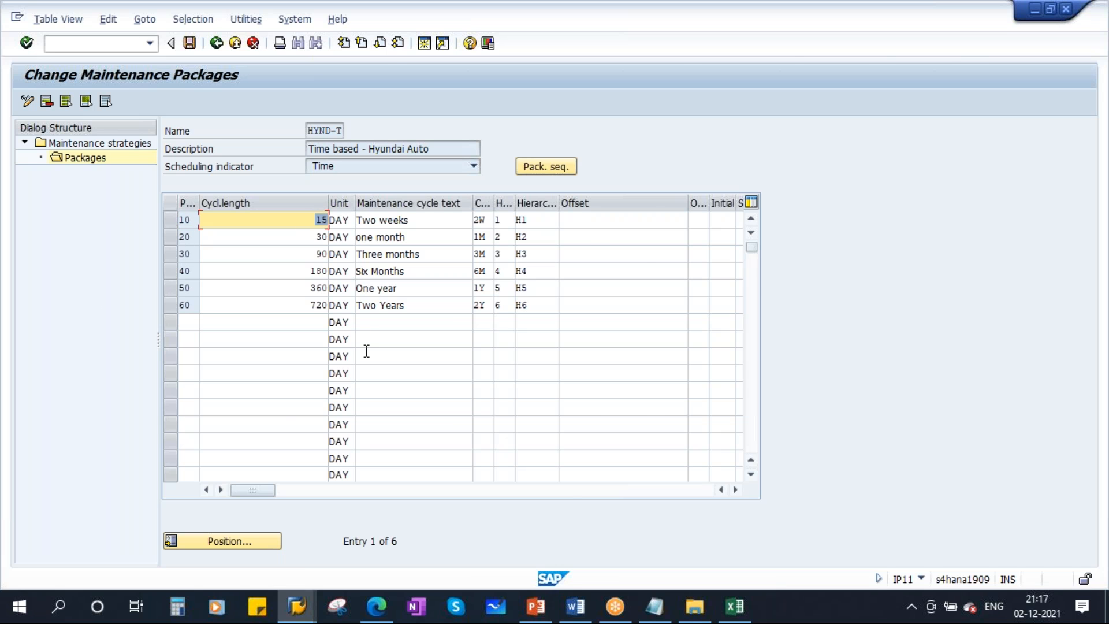
Compare the Maintenance Package slide in PowerPoint with package 10's cycle text and unit in SAP
key(alt+Tab)
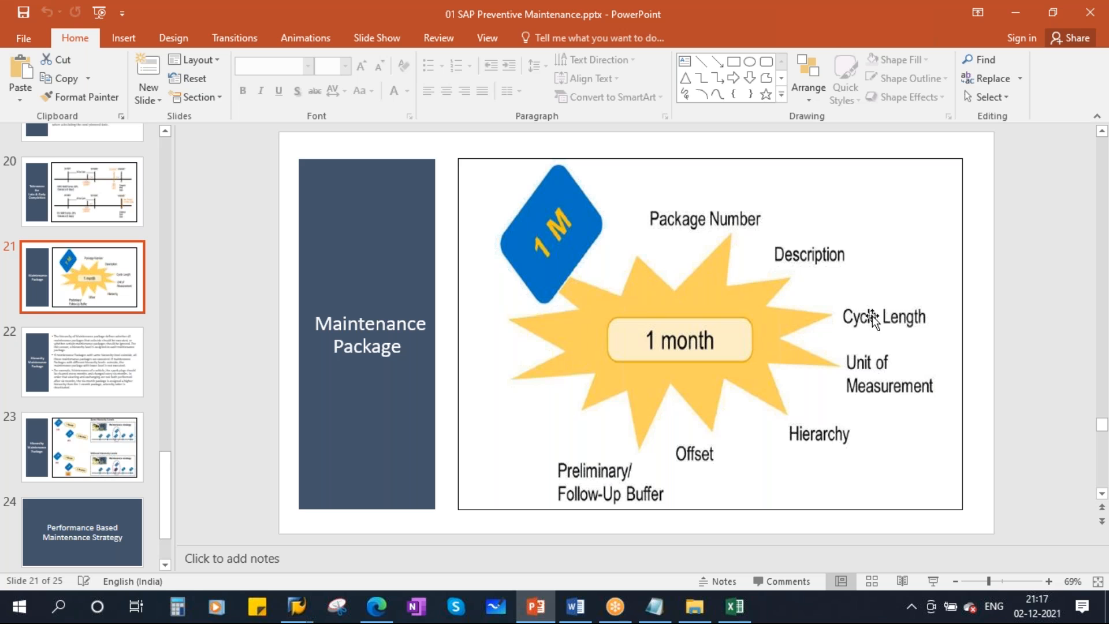
key(alt+Tab)
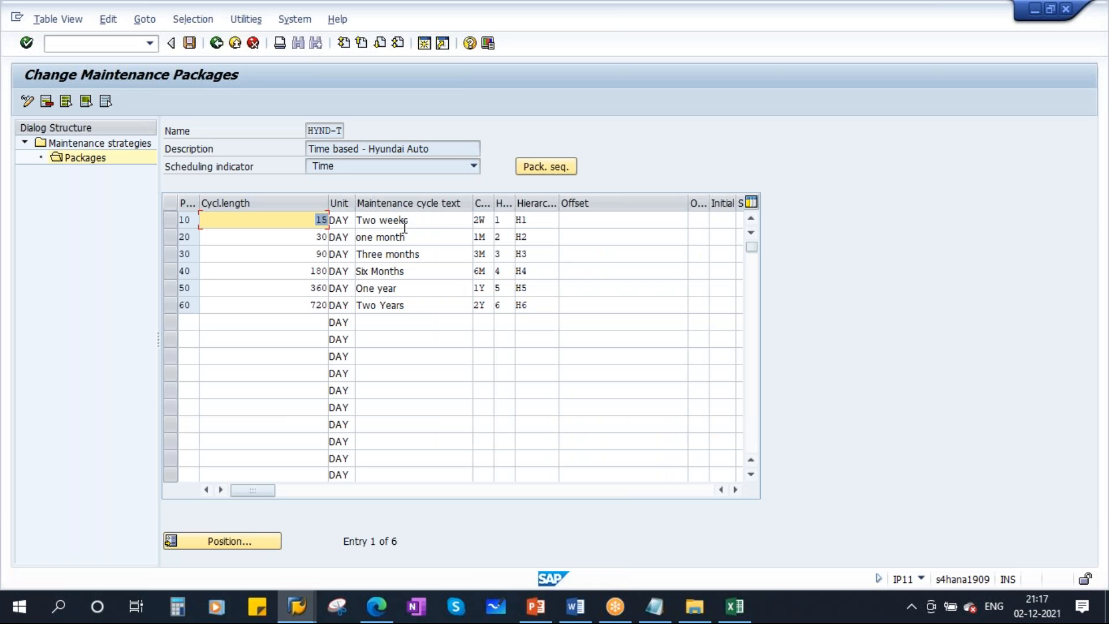
double_click(418, 224)
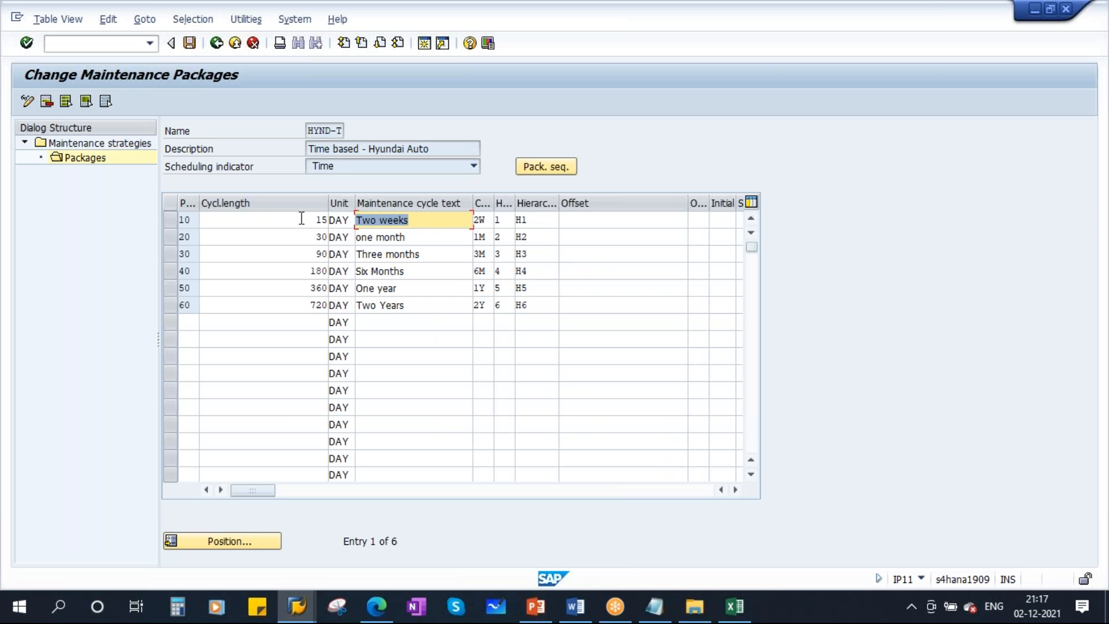
key(alt+Tab)
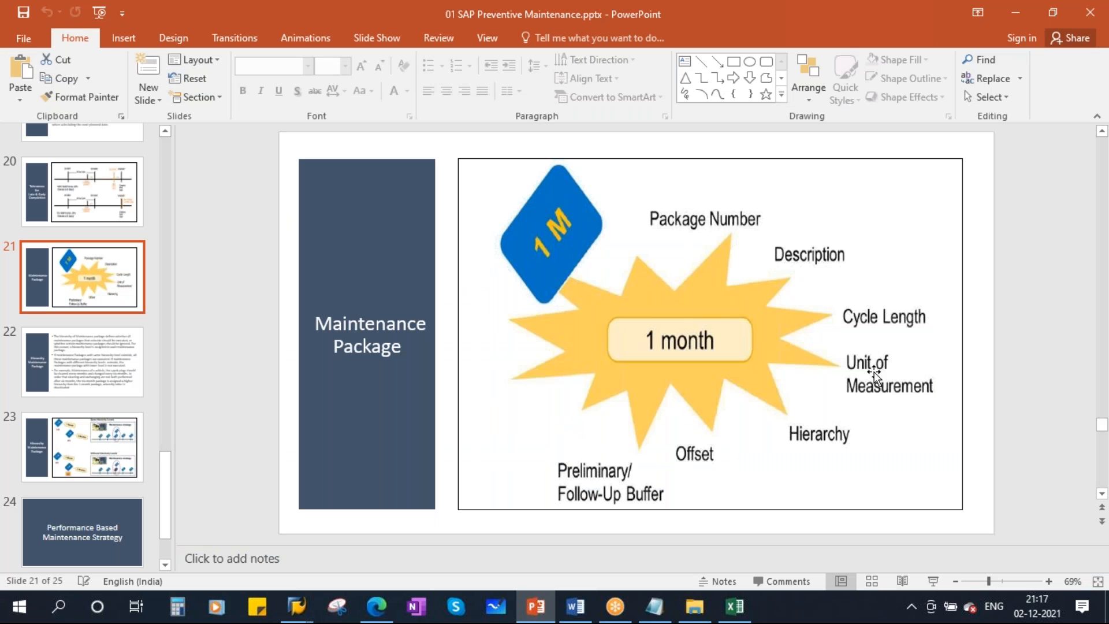
key(alt+Tab)
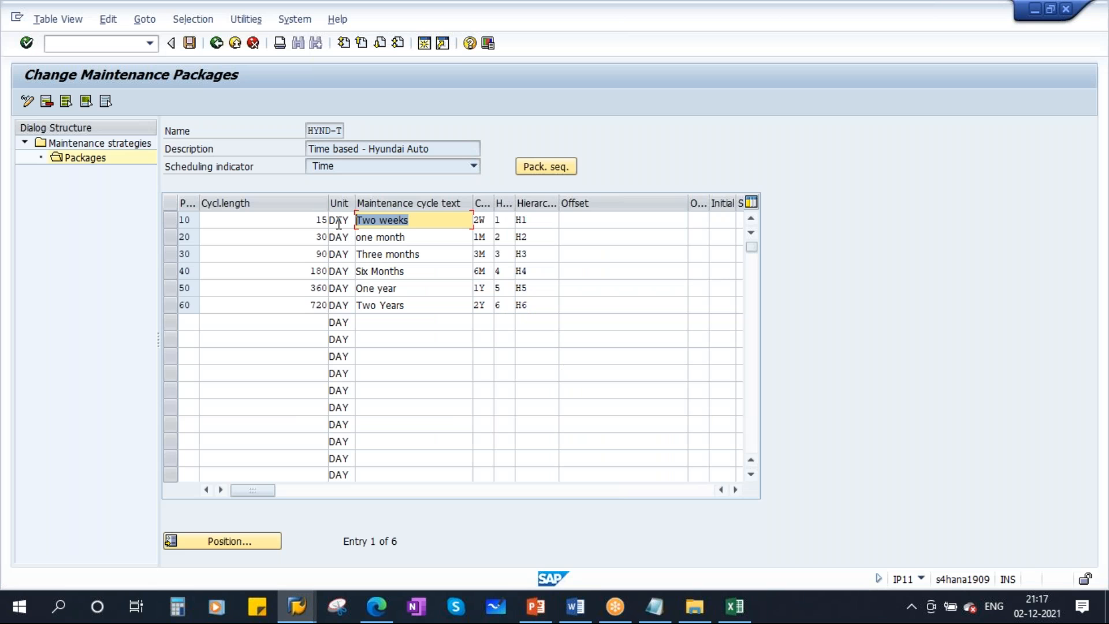
key(shift+Tab)
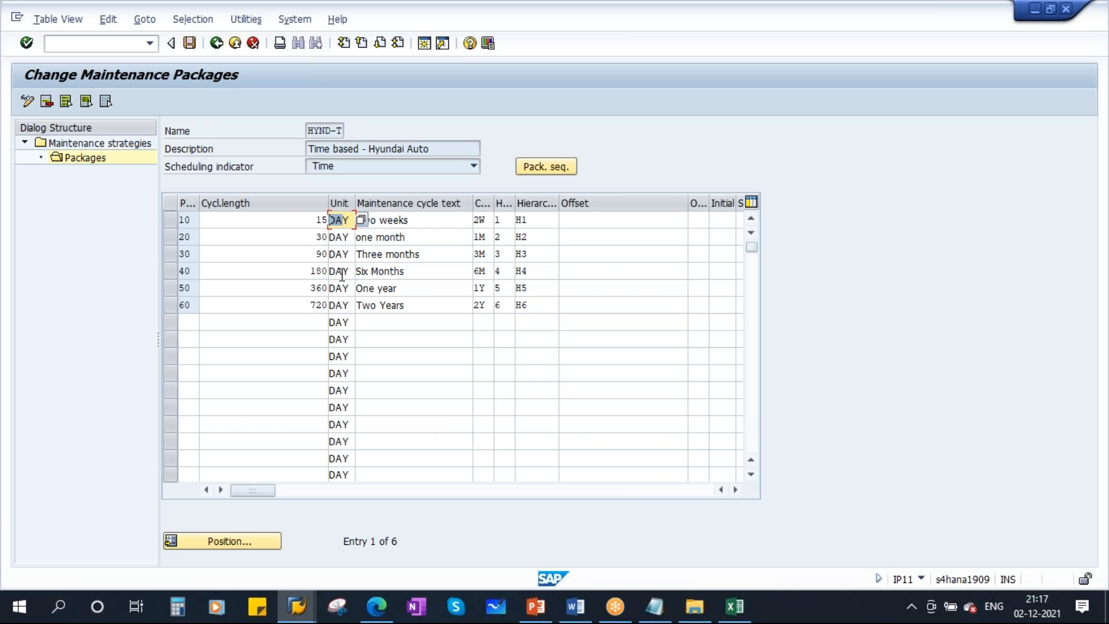
Check package 10's cycle short text, hierarchy and offset fields in SAP against the PowerPoint slide, and save the packages
click(491, 225)
key(alt+Tab)
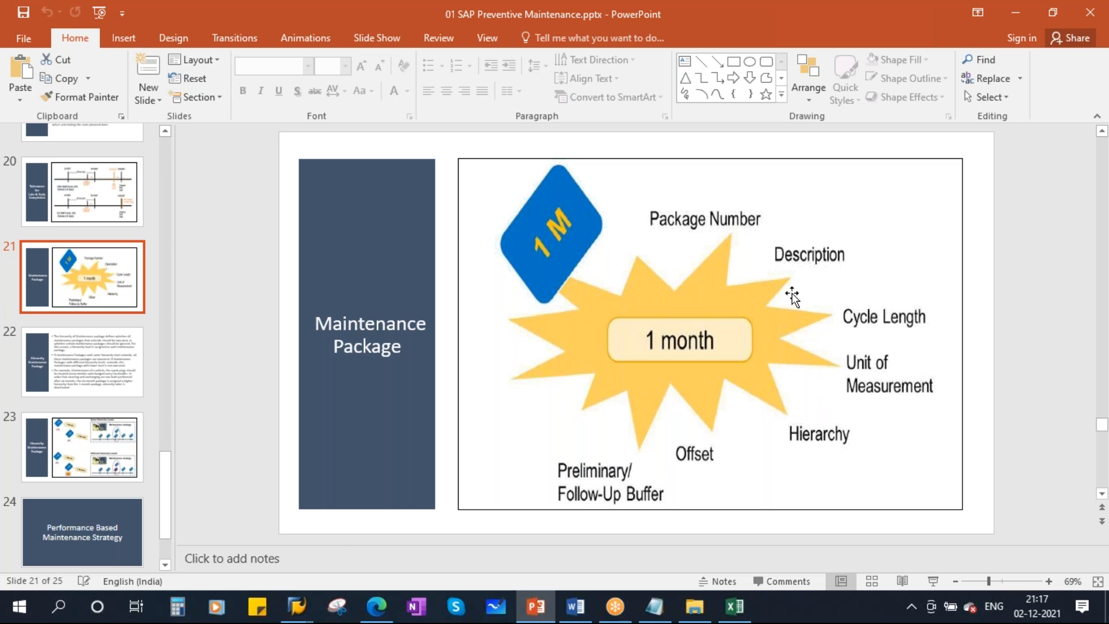
key(alt+Tab)
click(497, 222)
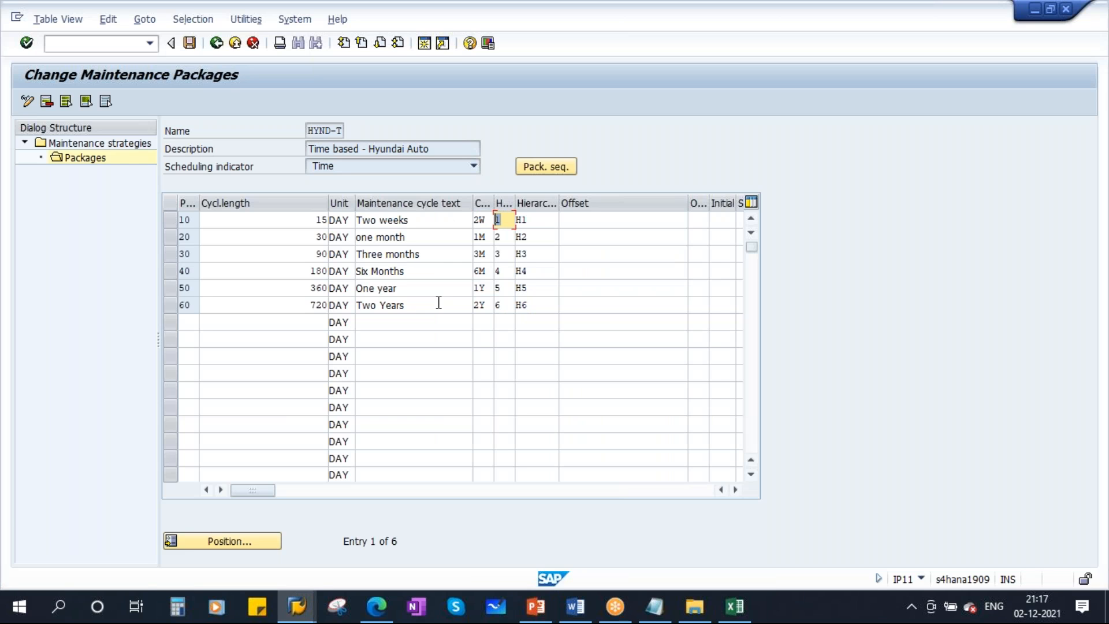
key(Tab)
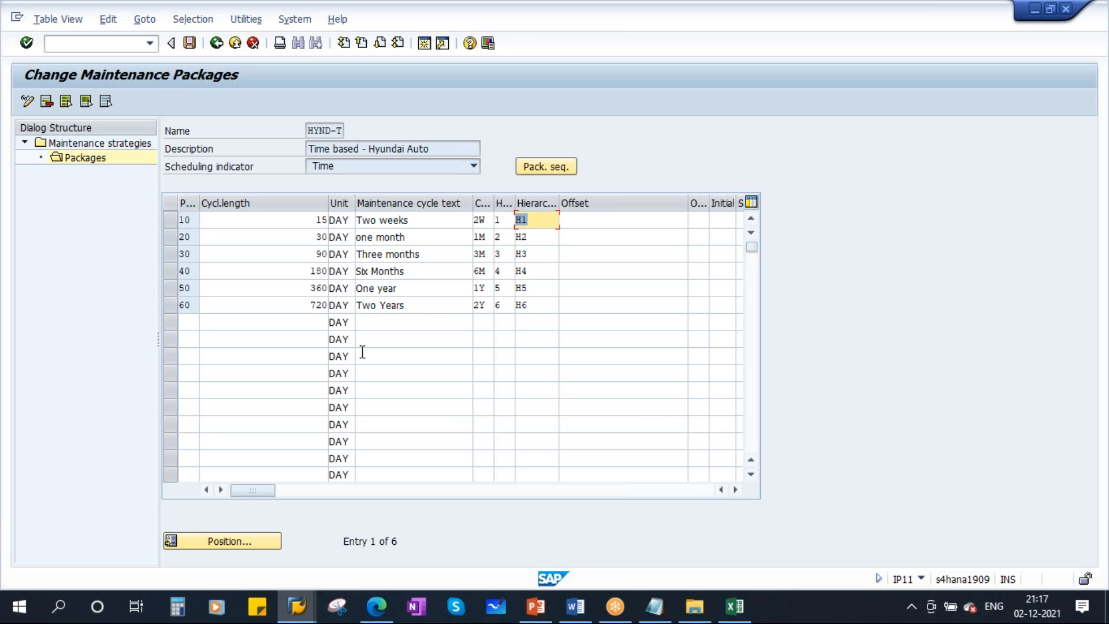
click(576, 226)
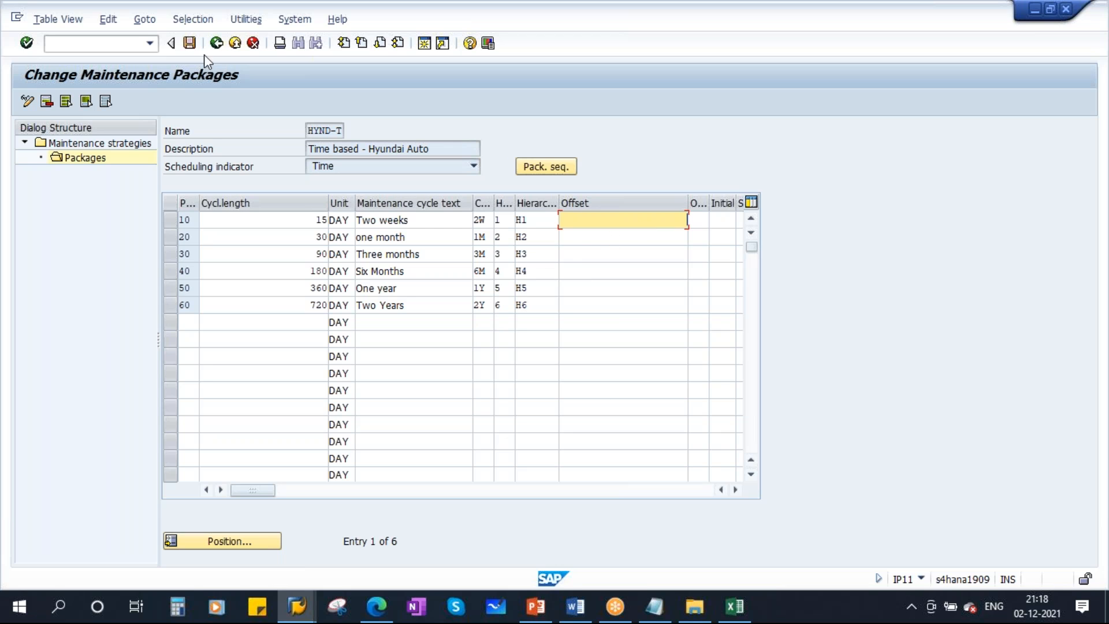
click(191, 44)
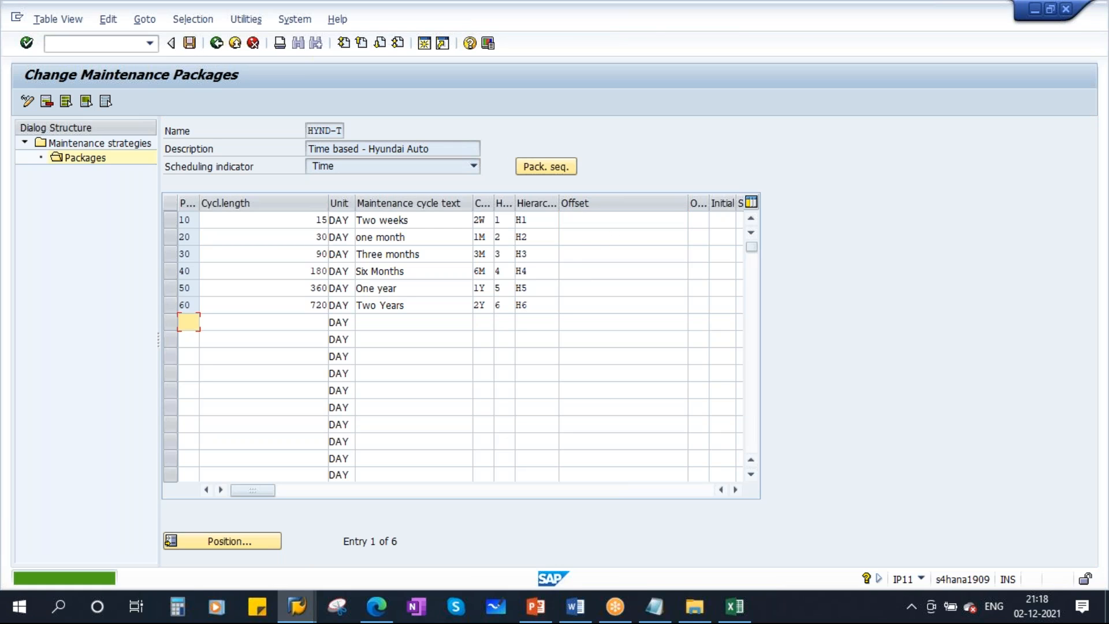
Switch to PowerPoint and present slide 25, the Performance Based Maintenance Strategy diagram, in full screen
click(535, 606)
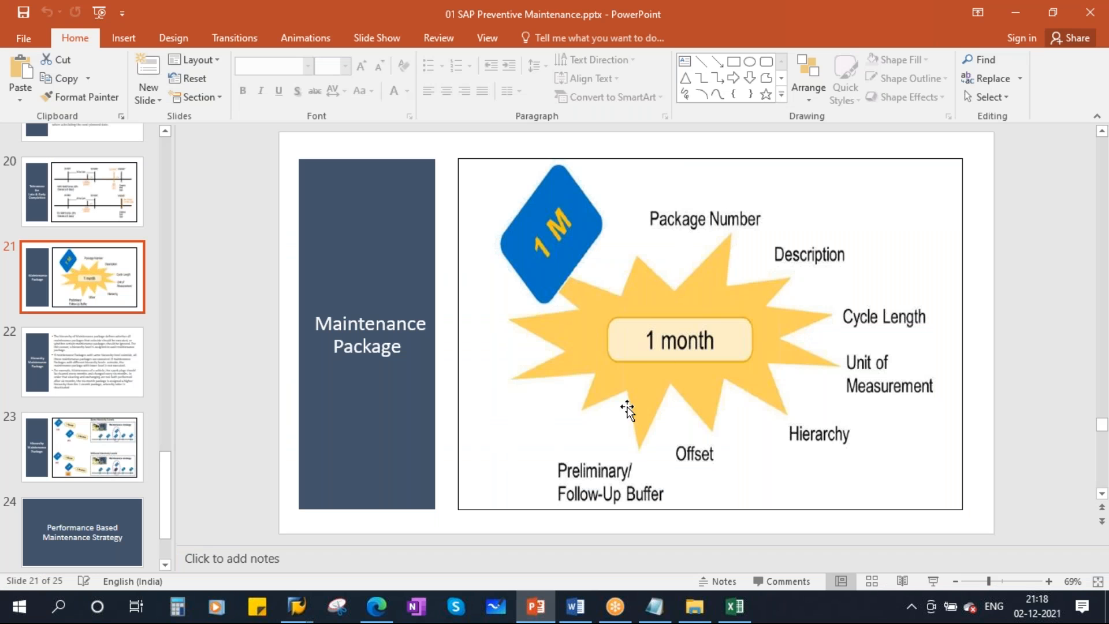
click(87, 445)
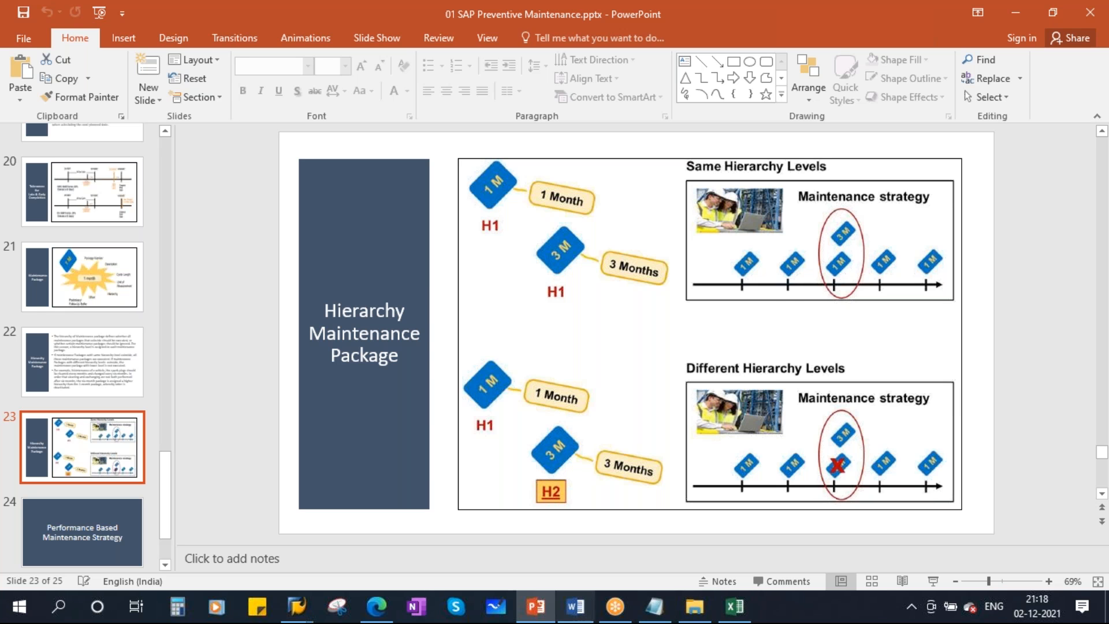
click(89, 529)
scroll(128, 455, down, 1)
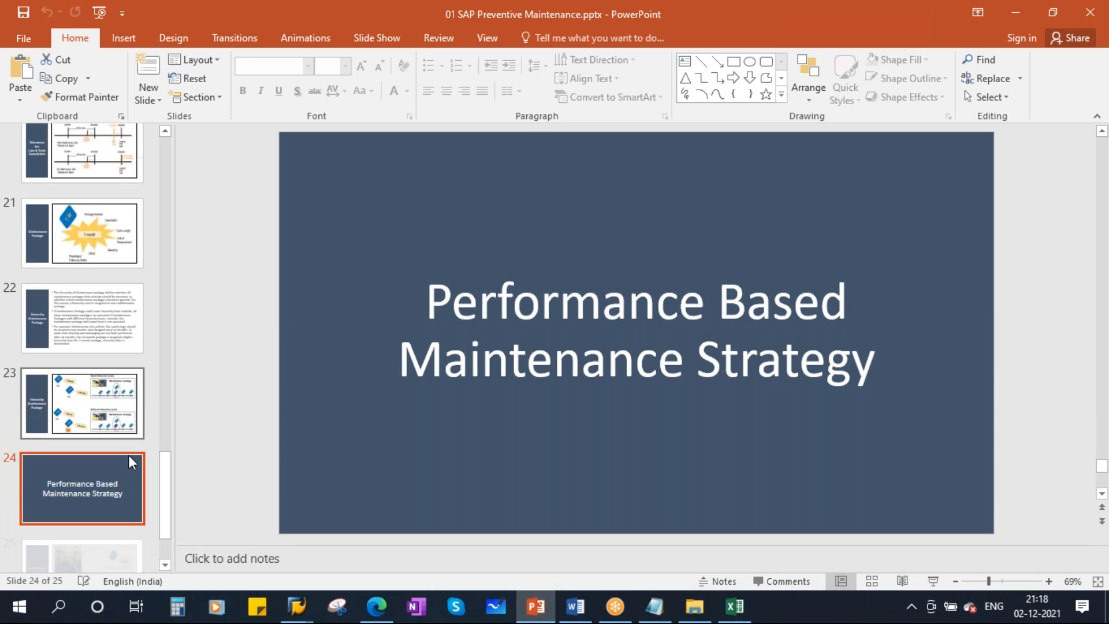
scroll(128, 455, down, 1)
click(81, 507)
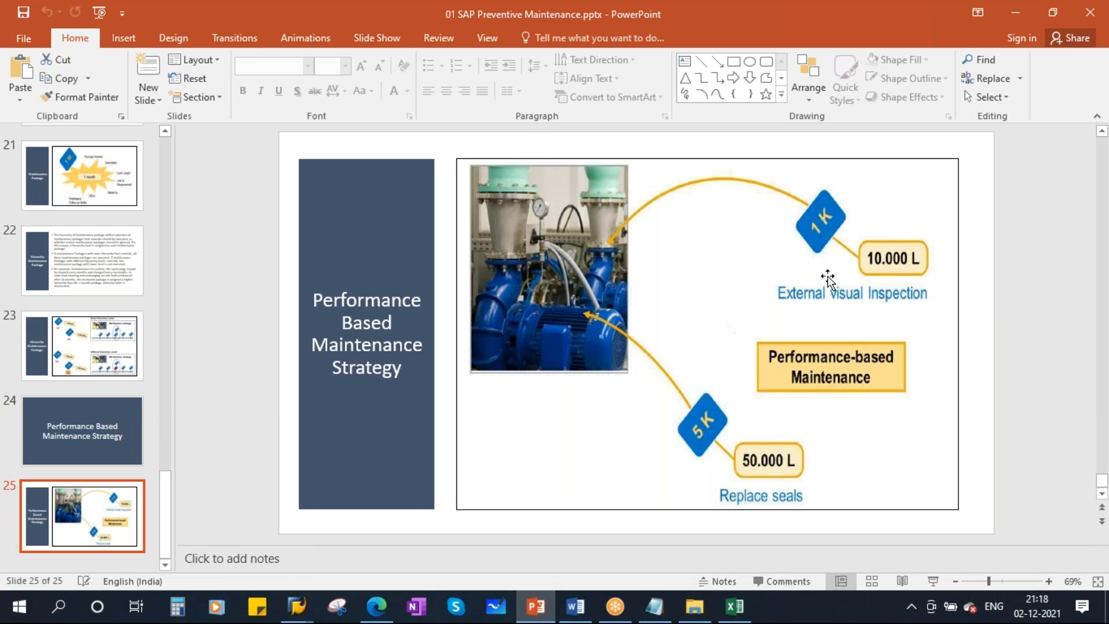
click(933, 581)
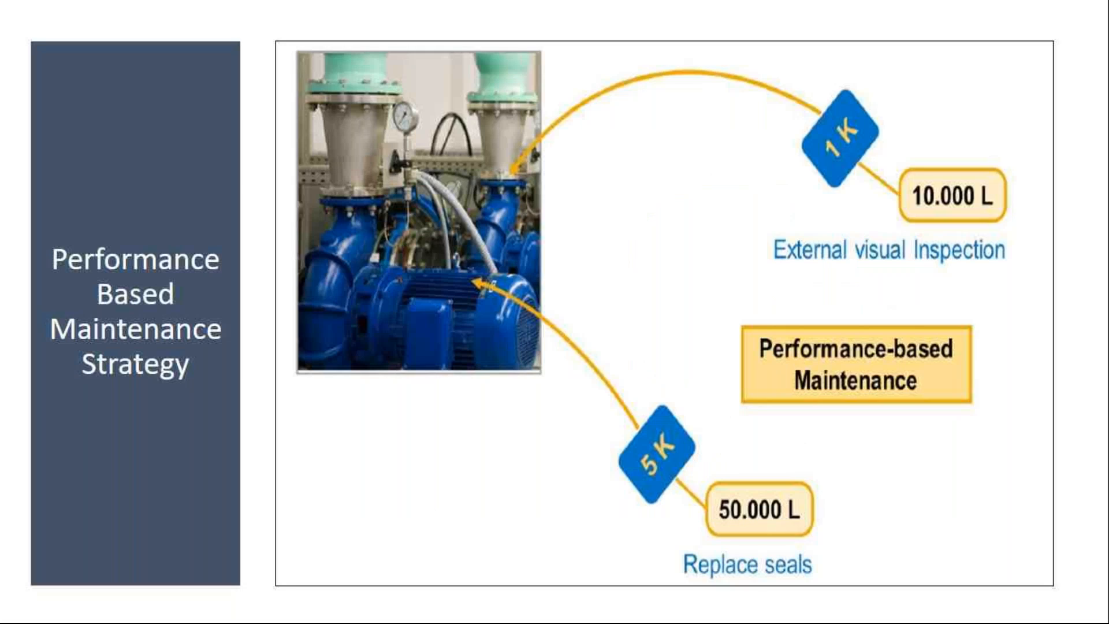
Mark the pump motor with a red arrow and double-underline 10.000 L, External visual Inspection and 50.000 L on the slide
drag(446, 283, 560, 214)
drag(455, 296, 569, 236)
drag(918, 212, 994, 212)
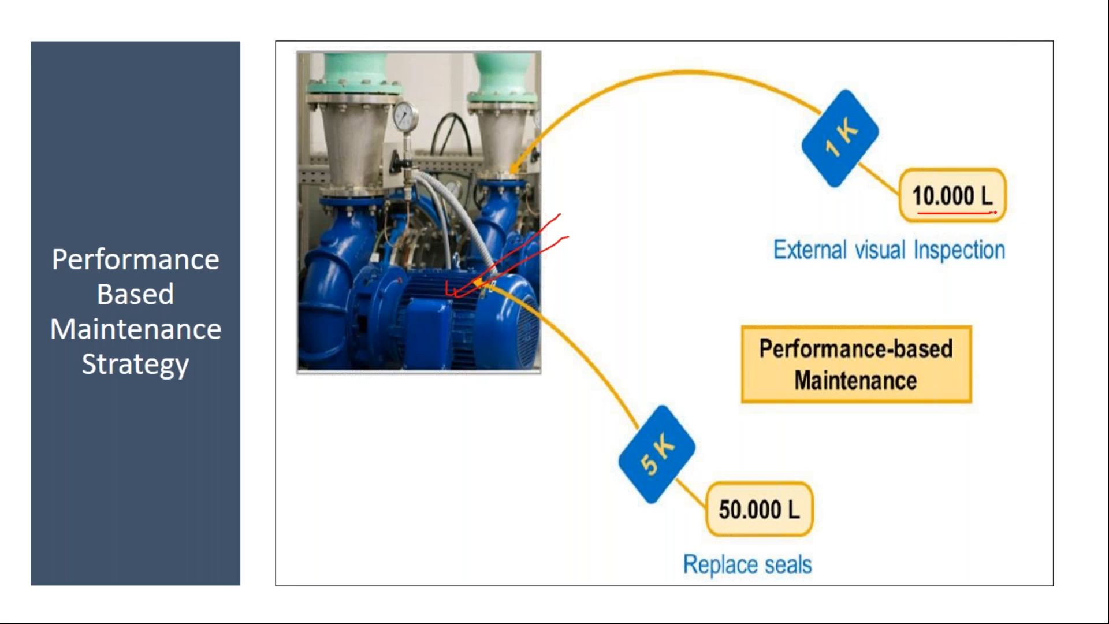
drag(928, 220, 983, 219)
drag(773, 268, 995, 258)
drag(785, 275, 971, 269)
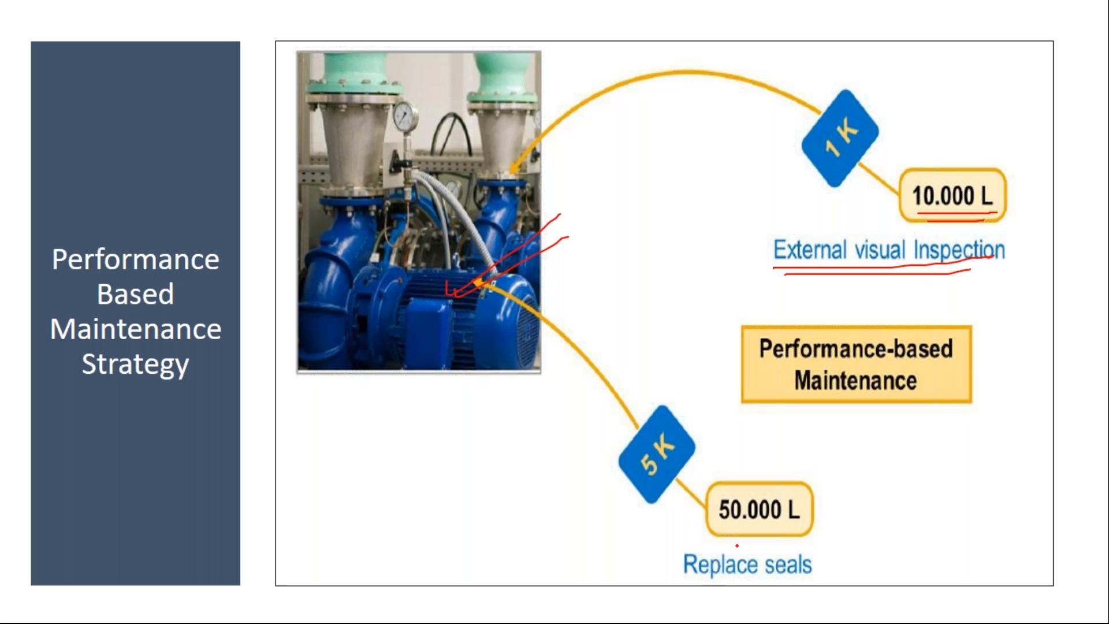
drag(728, 530, 811, 528)
drag(737, 539, 796, 534)
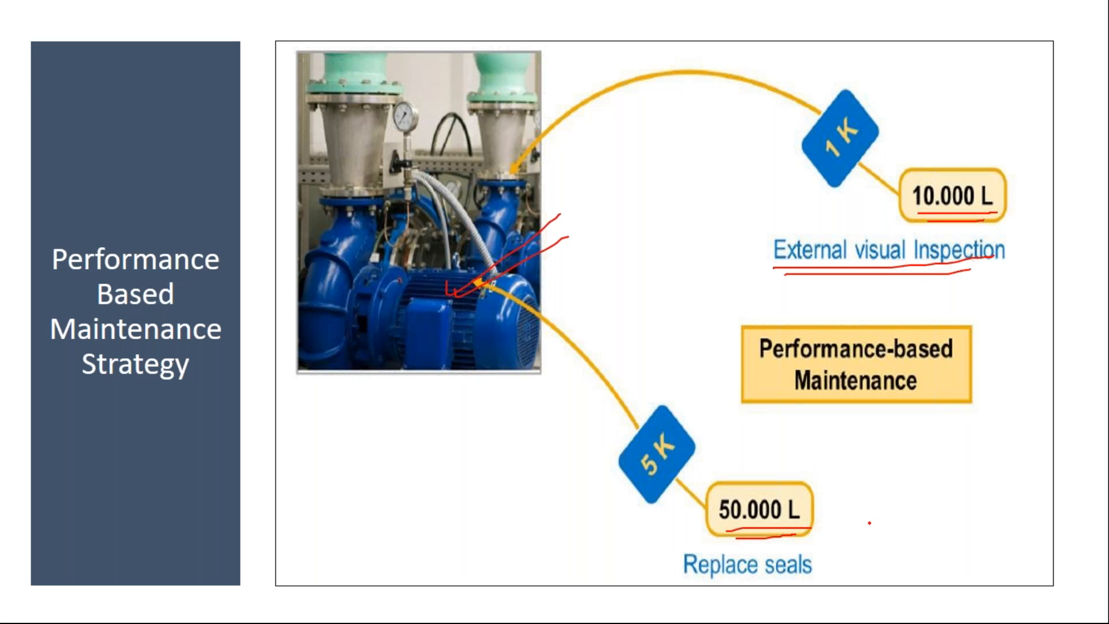
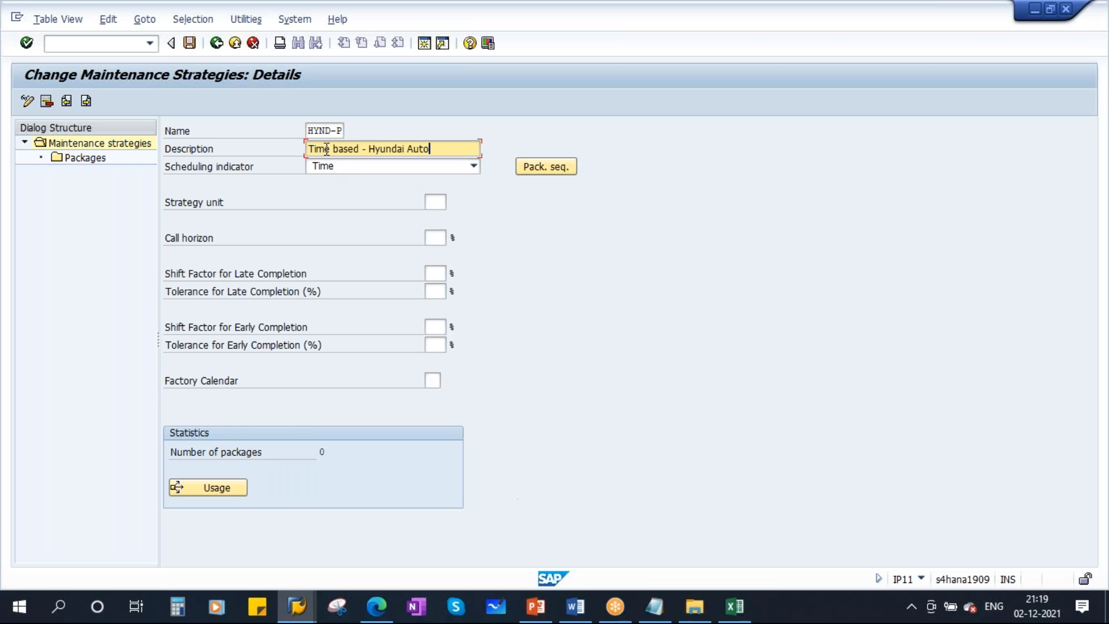
Change strategy HYND-P's description to "Perf based - Hyundai Auto" and set its scheduling indicator to Activity
drag(330, 149, 254, 156)
key(BackSpace)
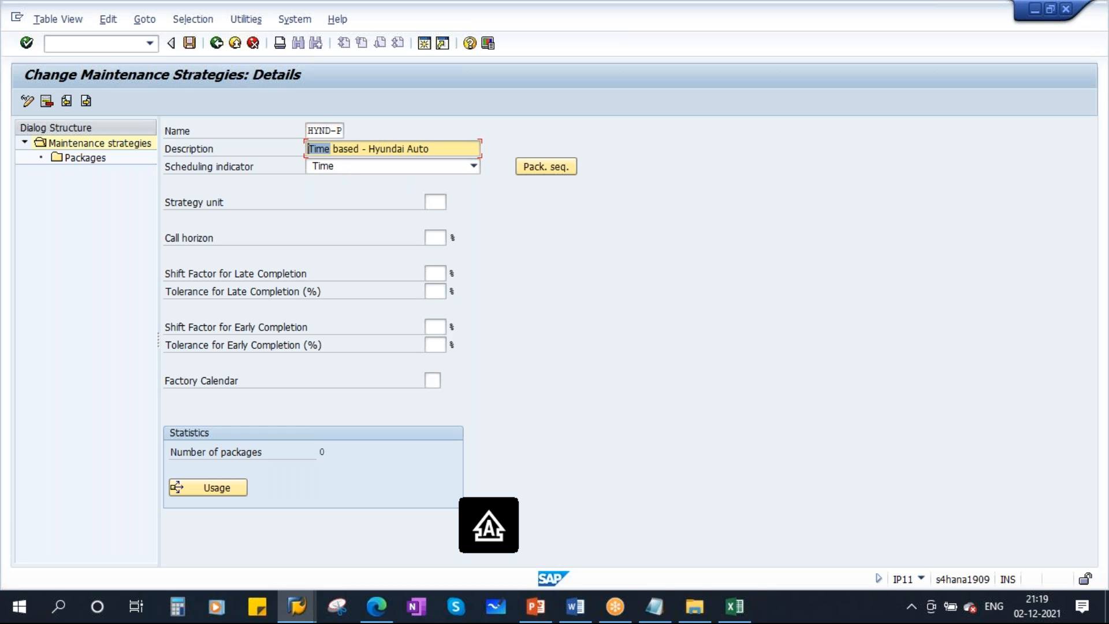
text(Perf)
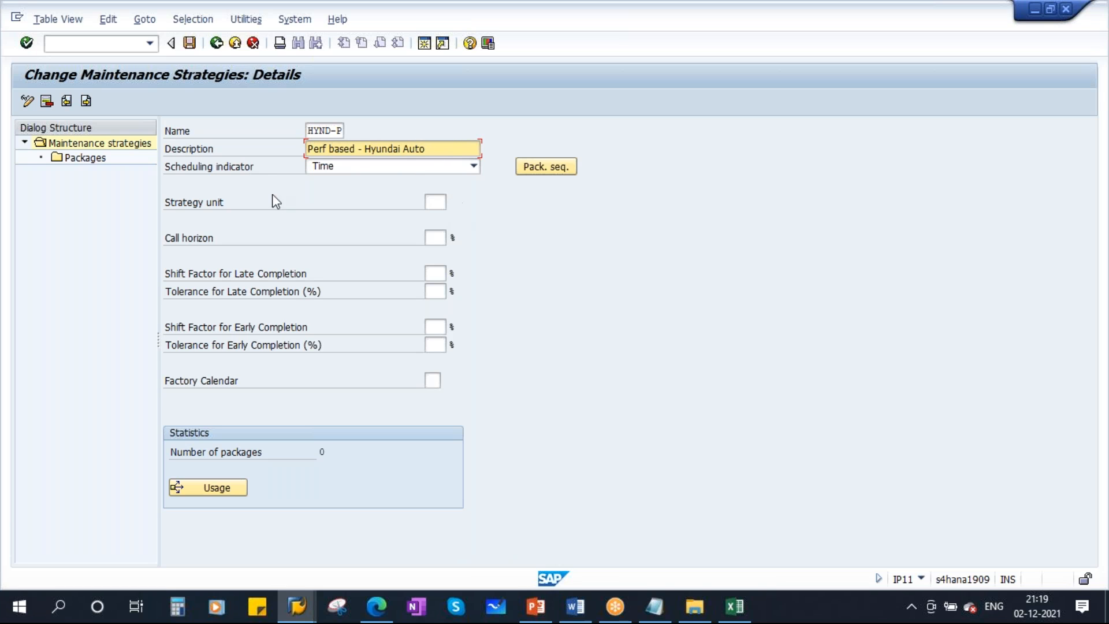
click(322, 167)
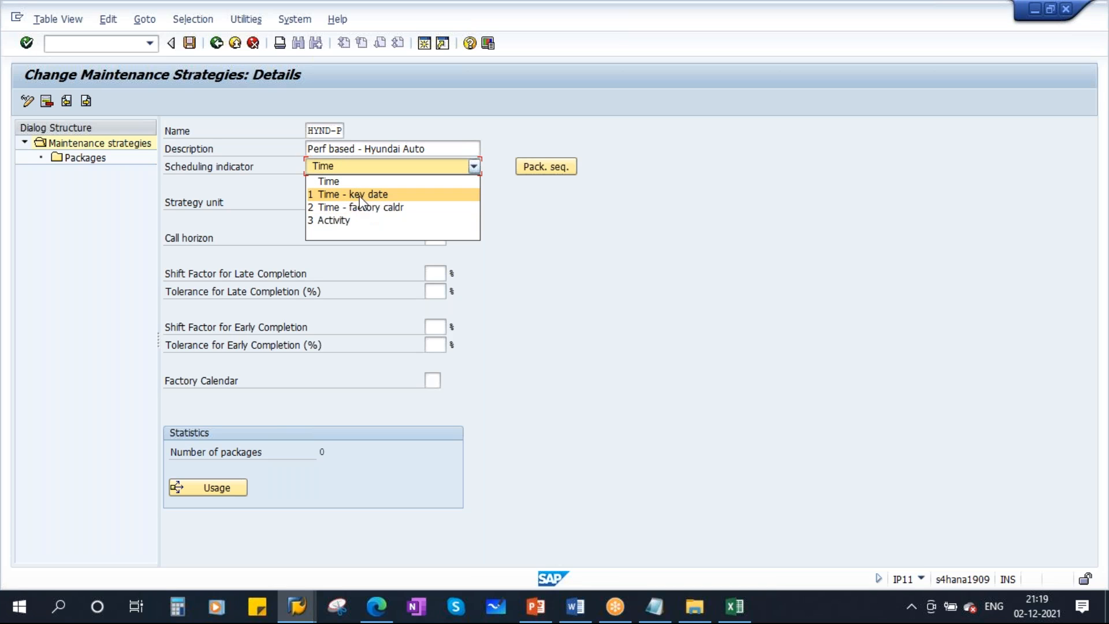
click(341, 220)
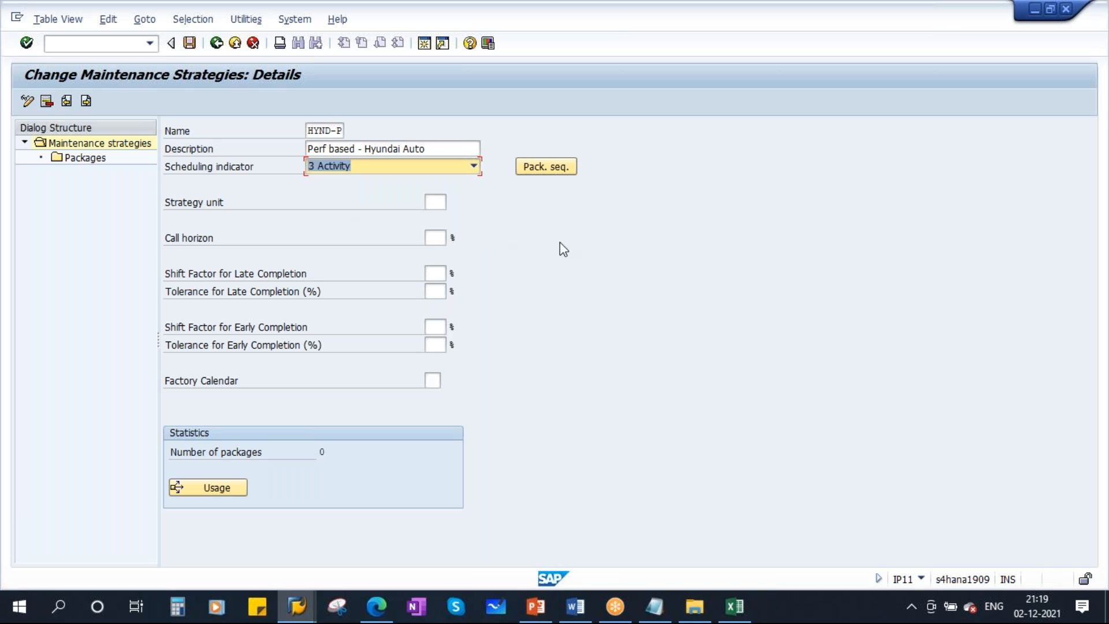
Set the strategy unit of HYND-P to HR (Hours), using the list of measurement units
click(436, 204)
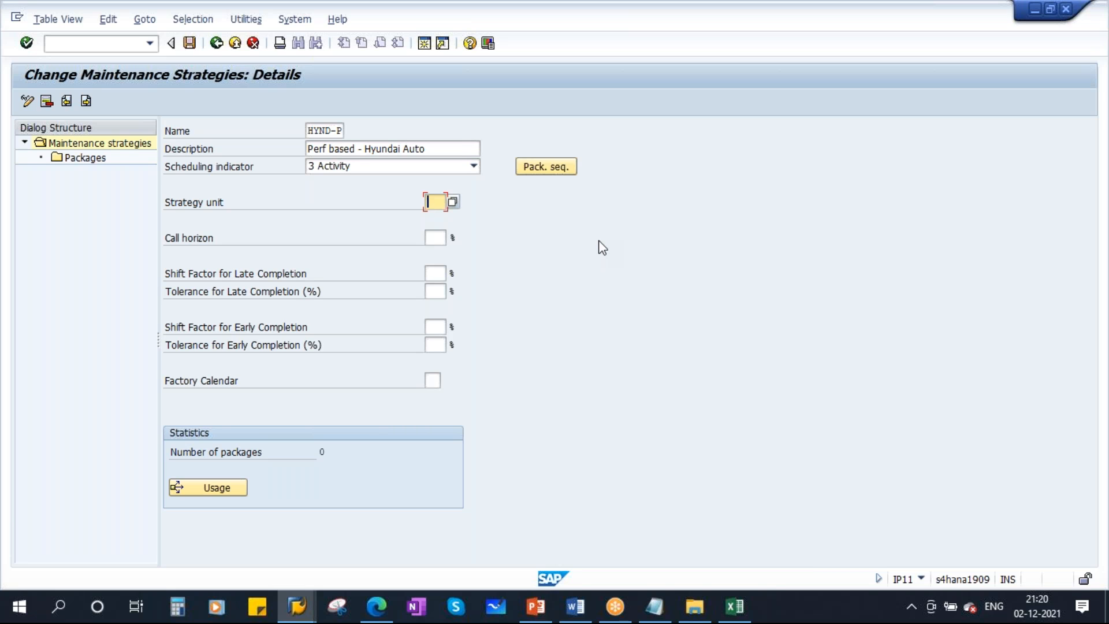
key(Caps_Lock)
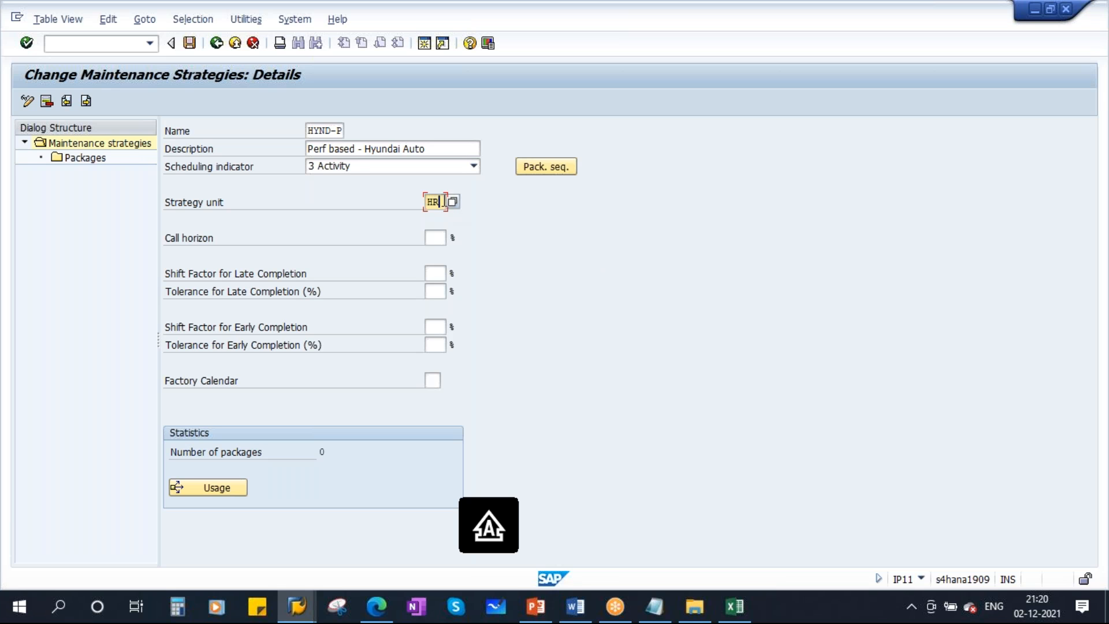
click(452, 201)
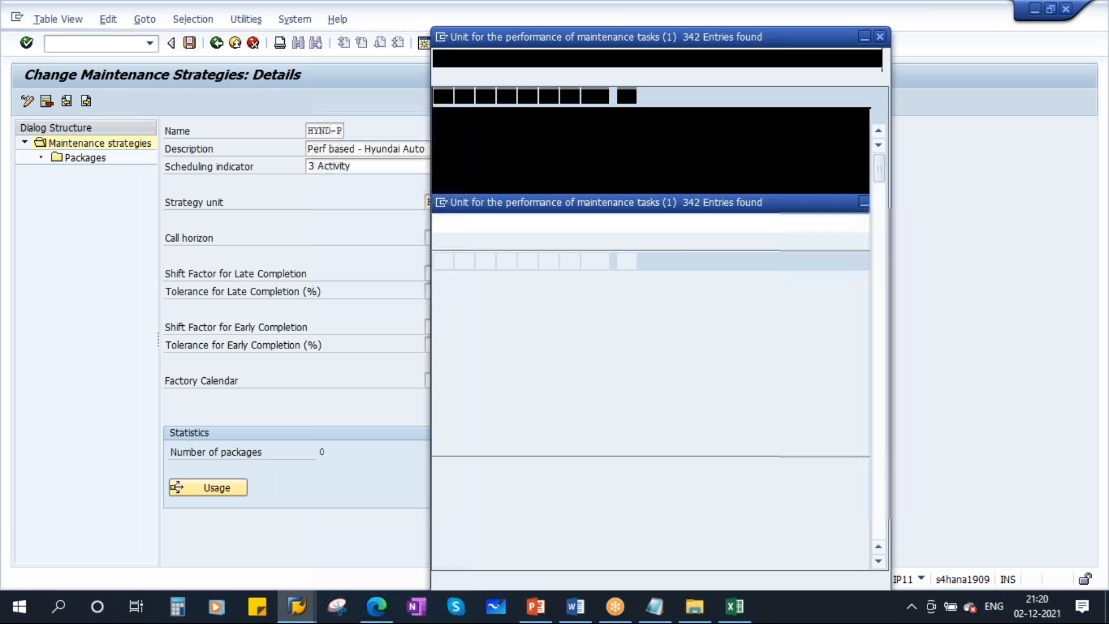
scroll(518, 441, down, 10)
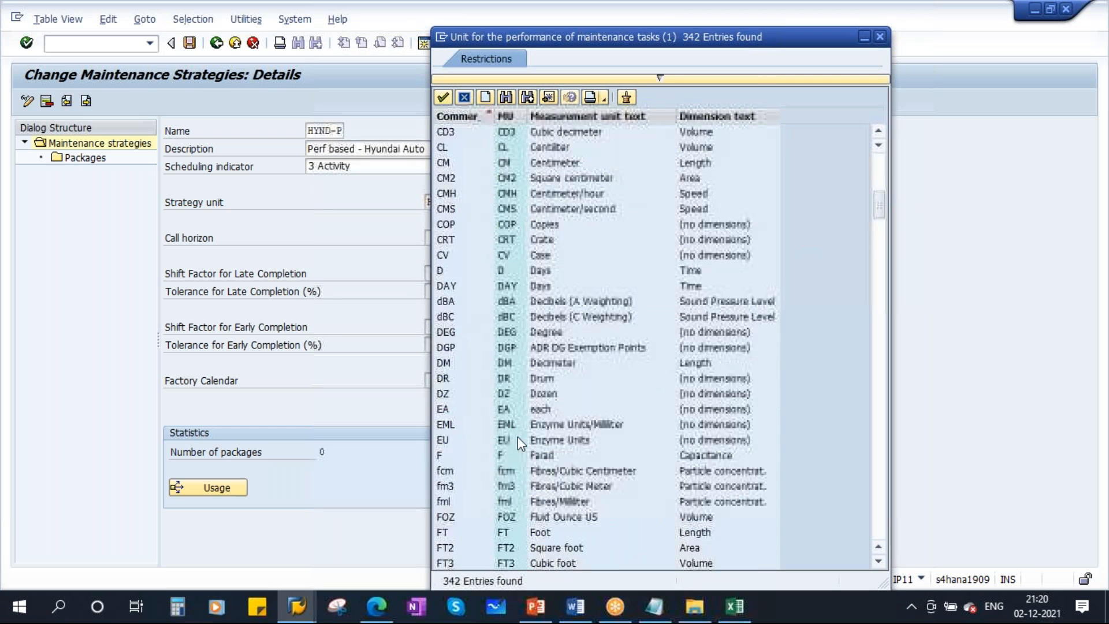
scroll(517, 441, down, 15)
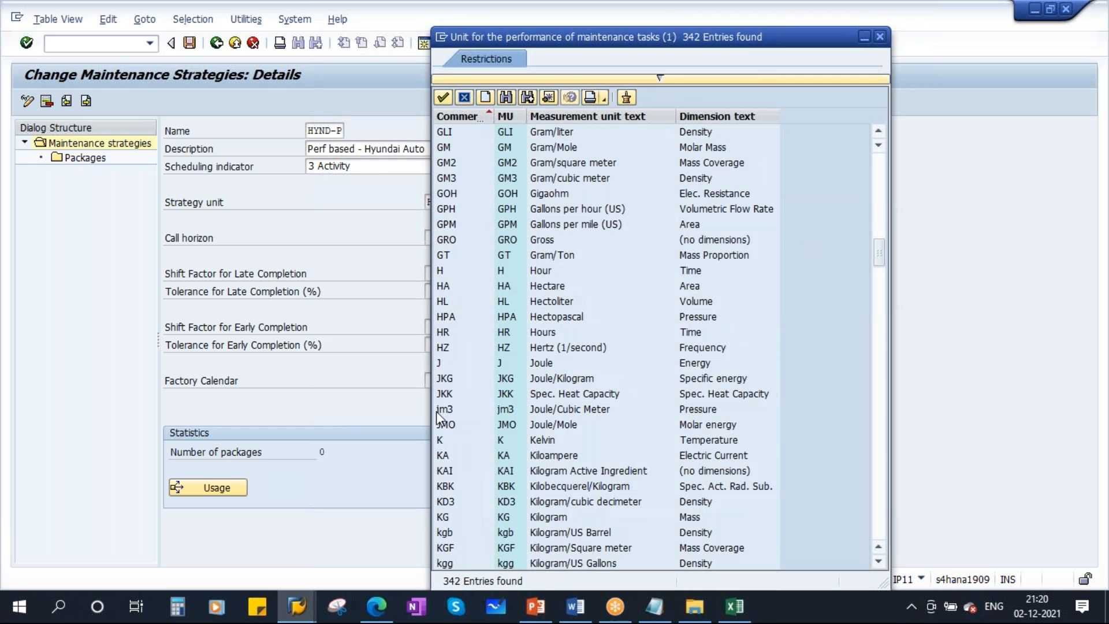
click(526, 338)
double_click(450, 337)
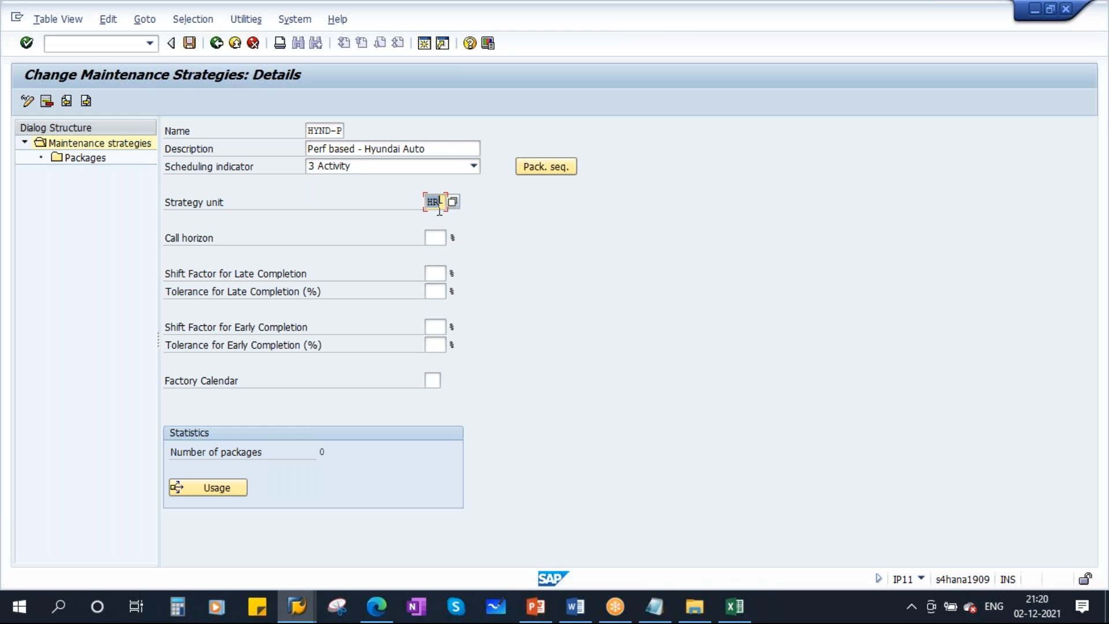
Set HYND-P's call horizon to 90%, late completion shift factor to 100% and tolerance to 20%, and early completion shift factor to 50%
click(425, 243)
text(90)
click(443, 274)
text(100)
key(Tab)
text(20)
click(434, 328)
text(50)
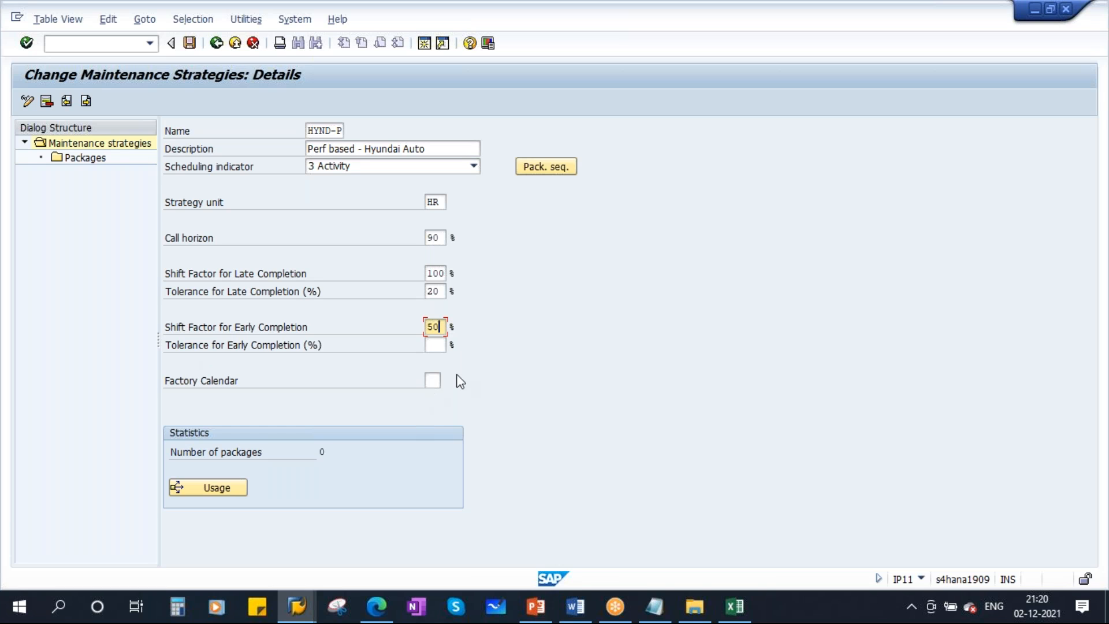
key(Return)
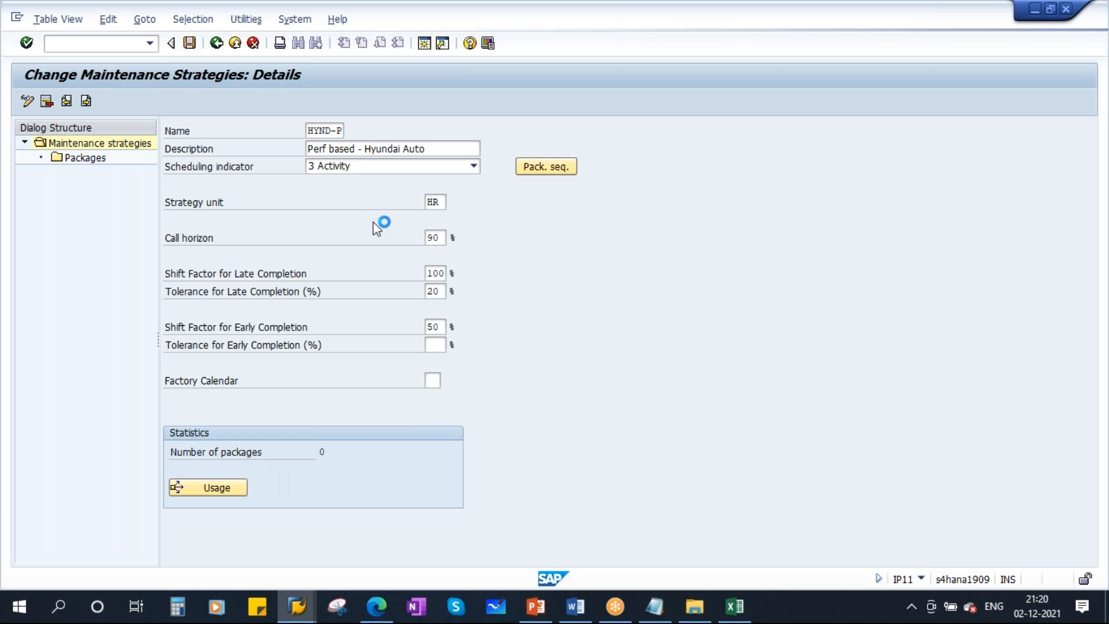
Leave the factory calendar blank, open the packages of strategy HYND-P and start new package entries
click(432, 381)
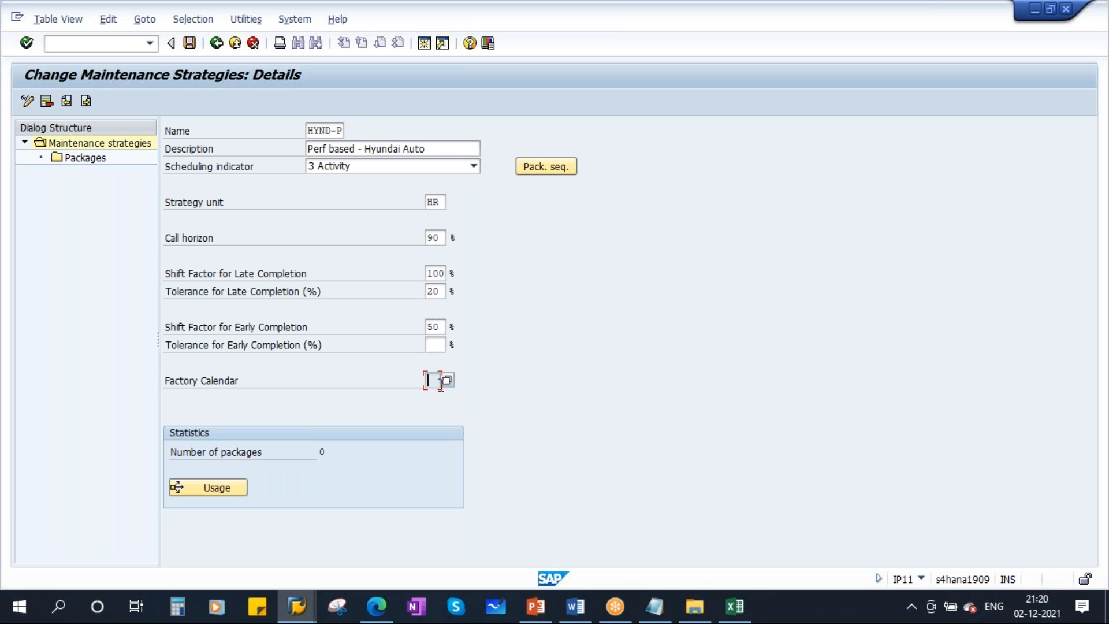
double_click(85, 158)
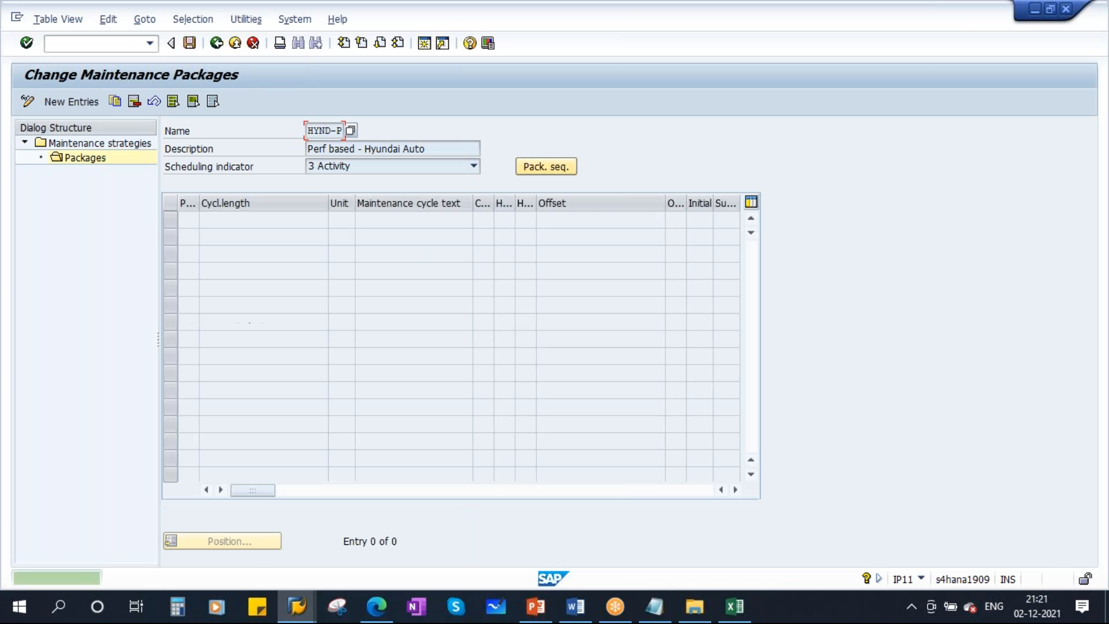
click(74, 104)
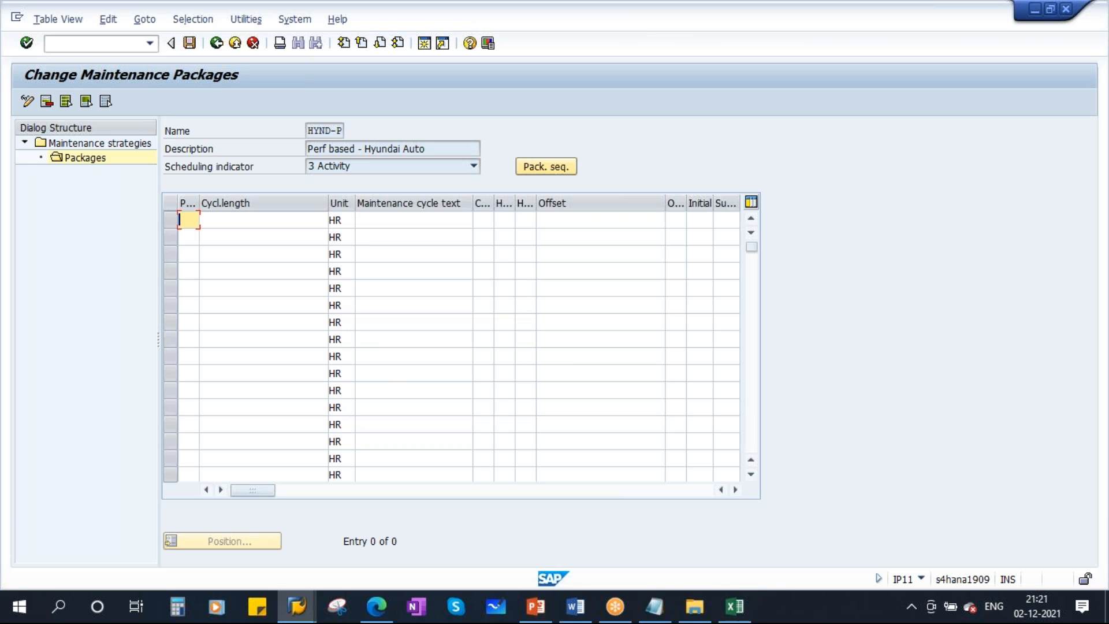
Copy package numbers 10 to 60 and their cycle lengths from the Performance Based table in Excel into HYND-P's new package entries in SAP
click(734, 607)
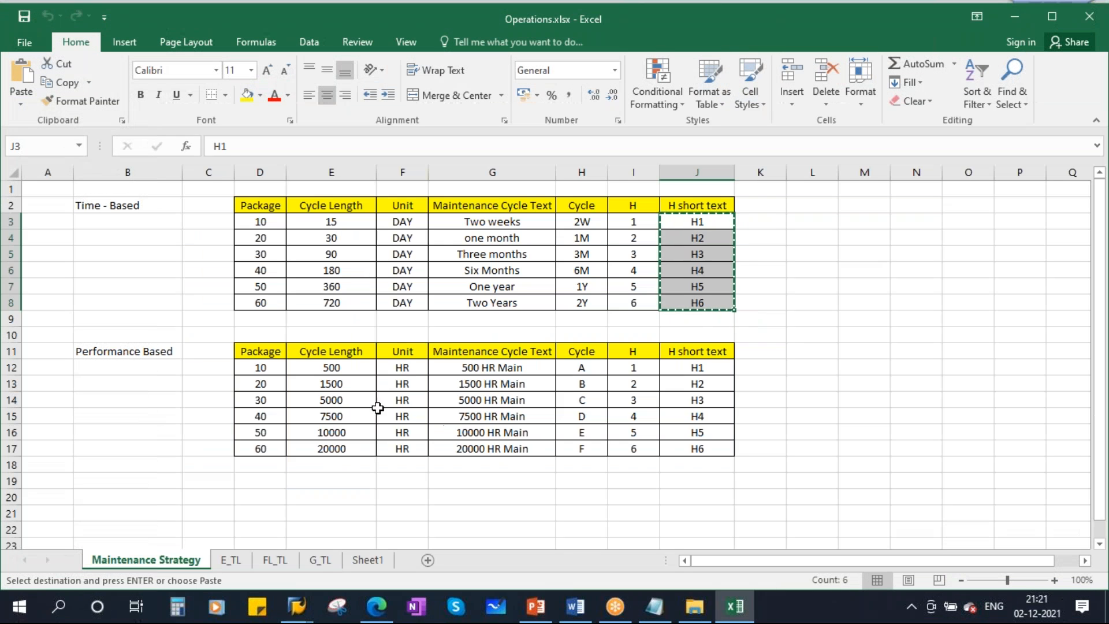
drag(234, 364, 359, 446)
key(ctrl+c)
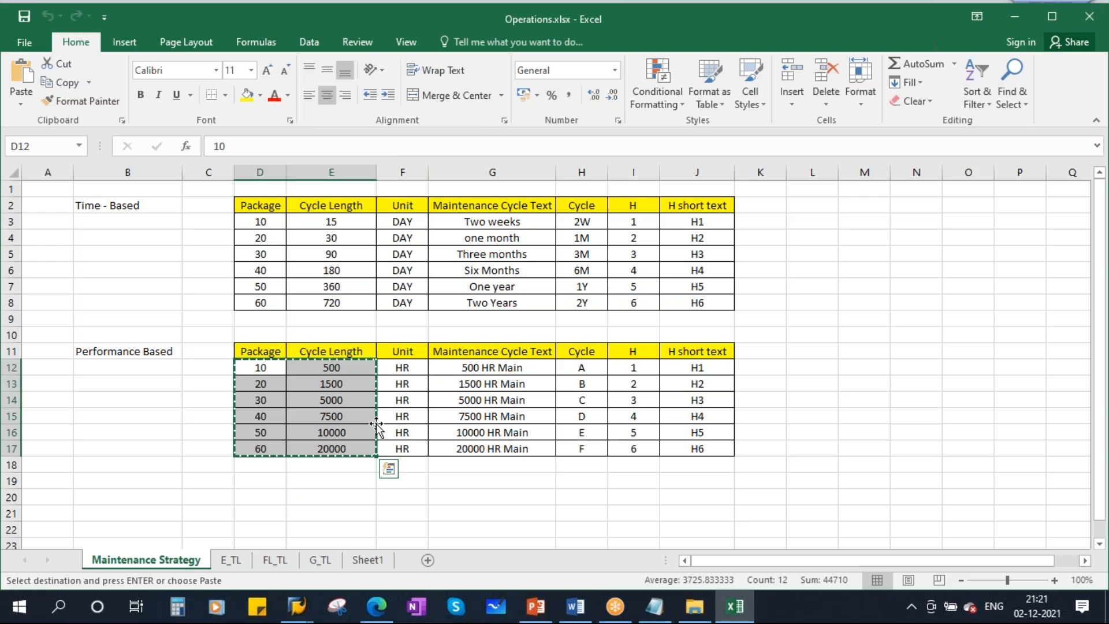
key(alt+Tab)
key(ctrl+v)
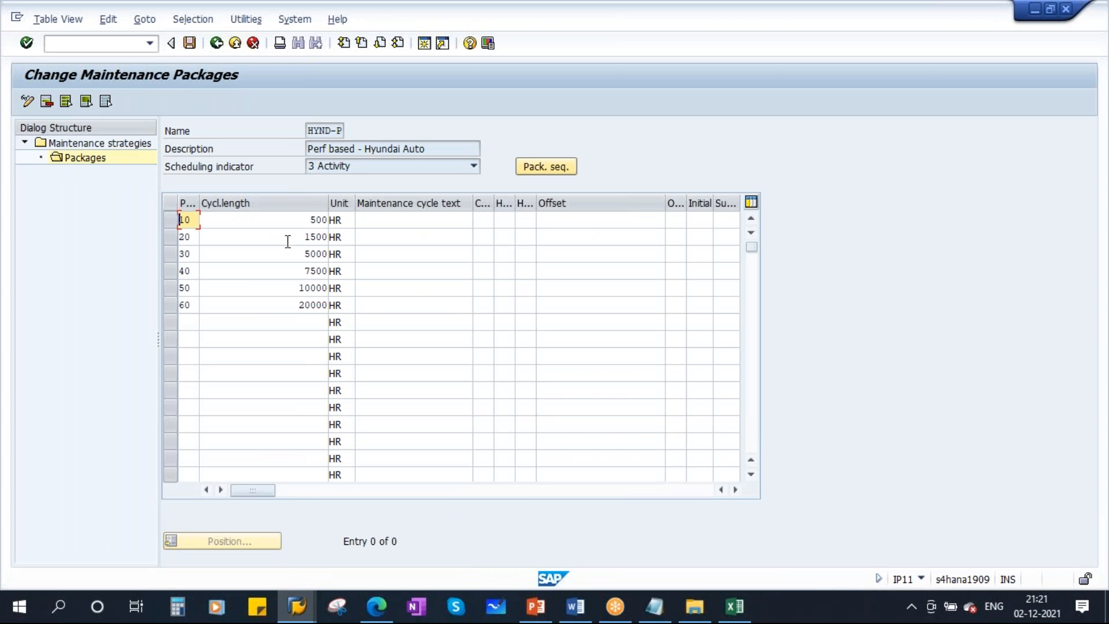
double_click(308, 219)
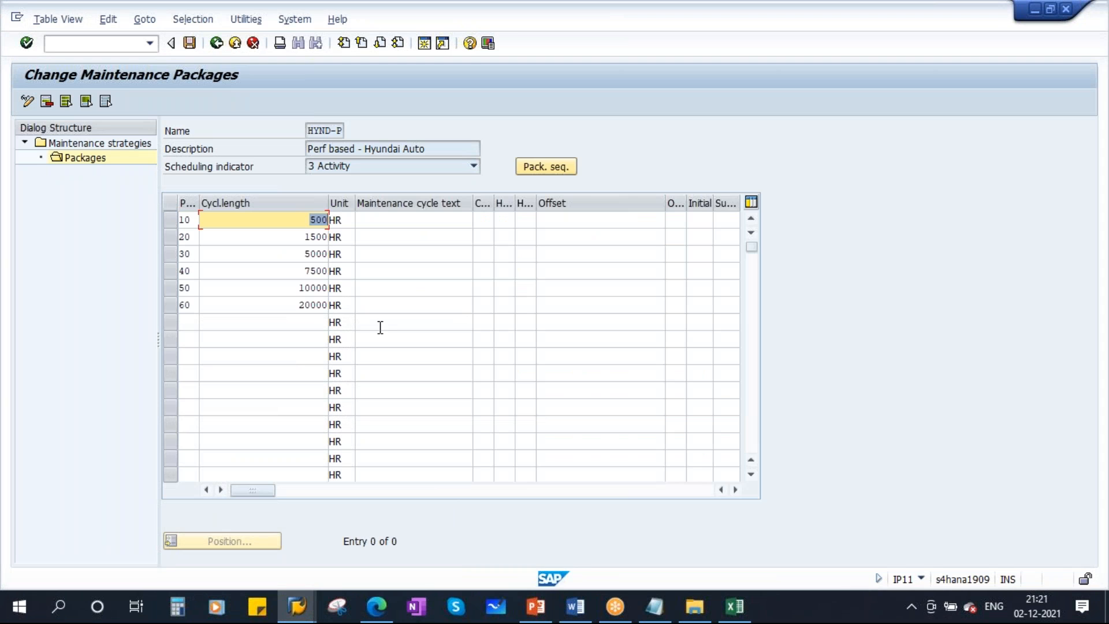
double_click(297, 238)
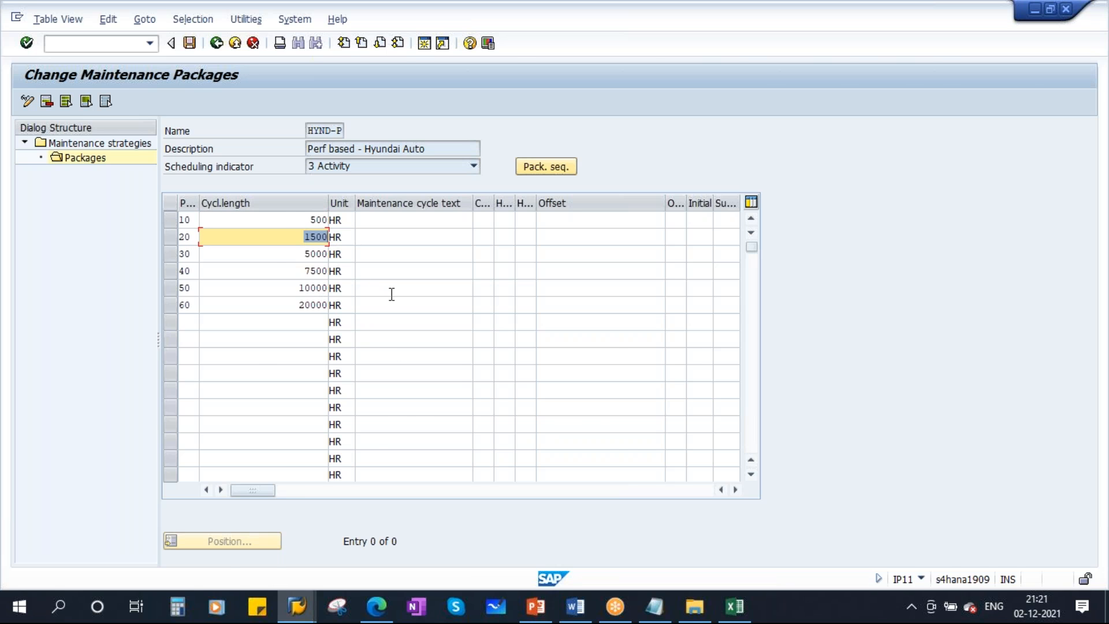
Copy the performance-based maintenance cycle texts, cycles A to F, hierarchies 1 to 6 and short texts H1 to H6 from Excel into HYND-P's packages
key(alt+Tab)
drag(467, 367, 699, 448)
key(ctrl+c)
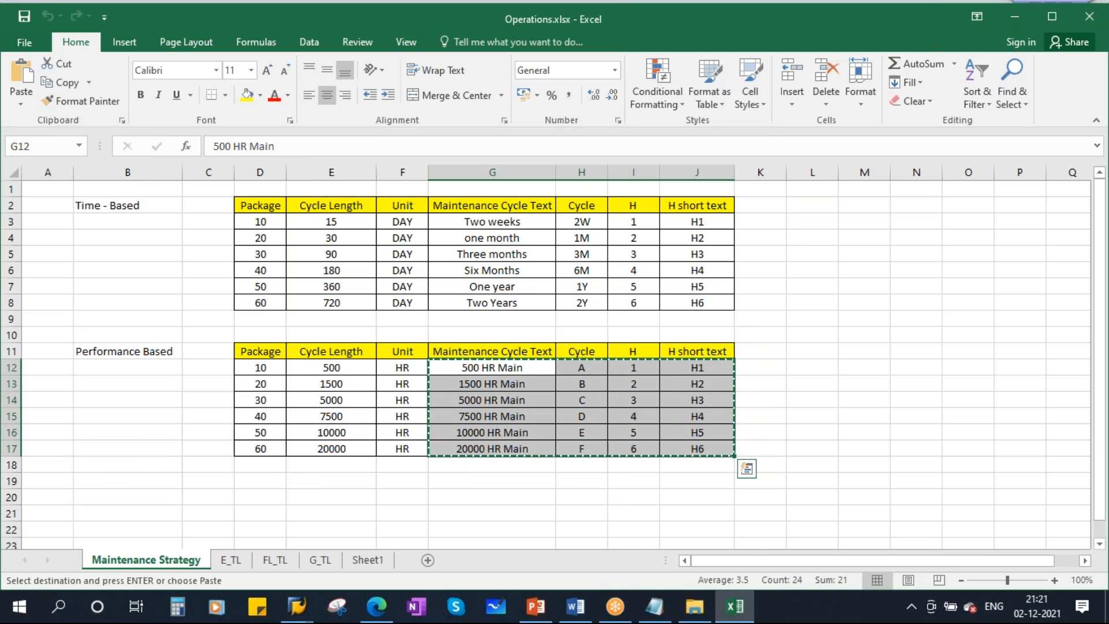
key(alt+Tab)
click(375, 220)
key(ctrl+v)
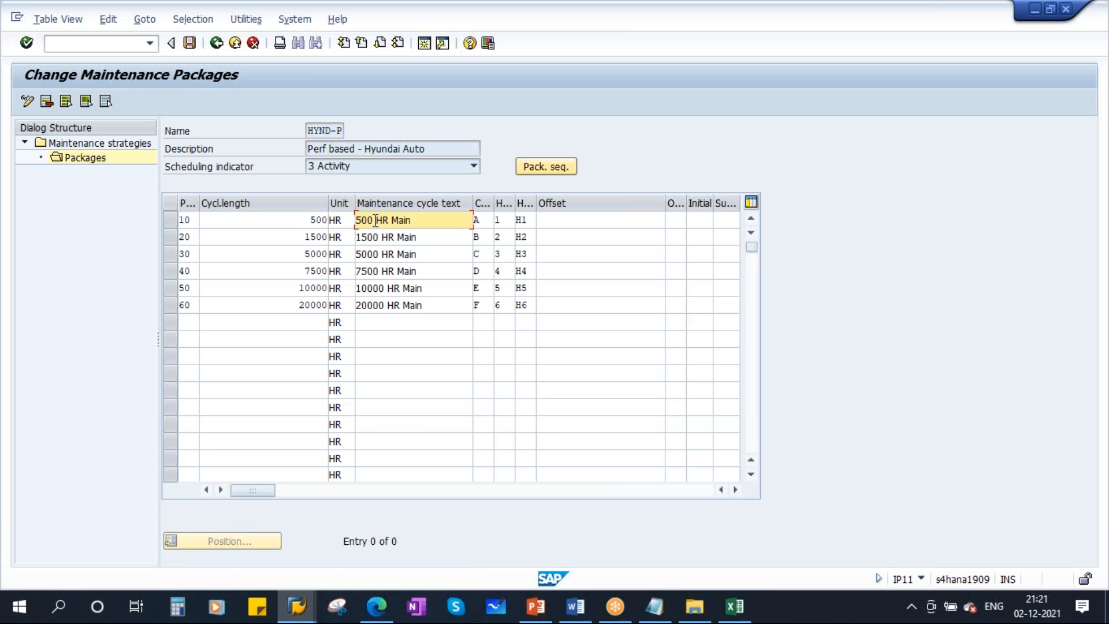
key(Return)
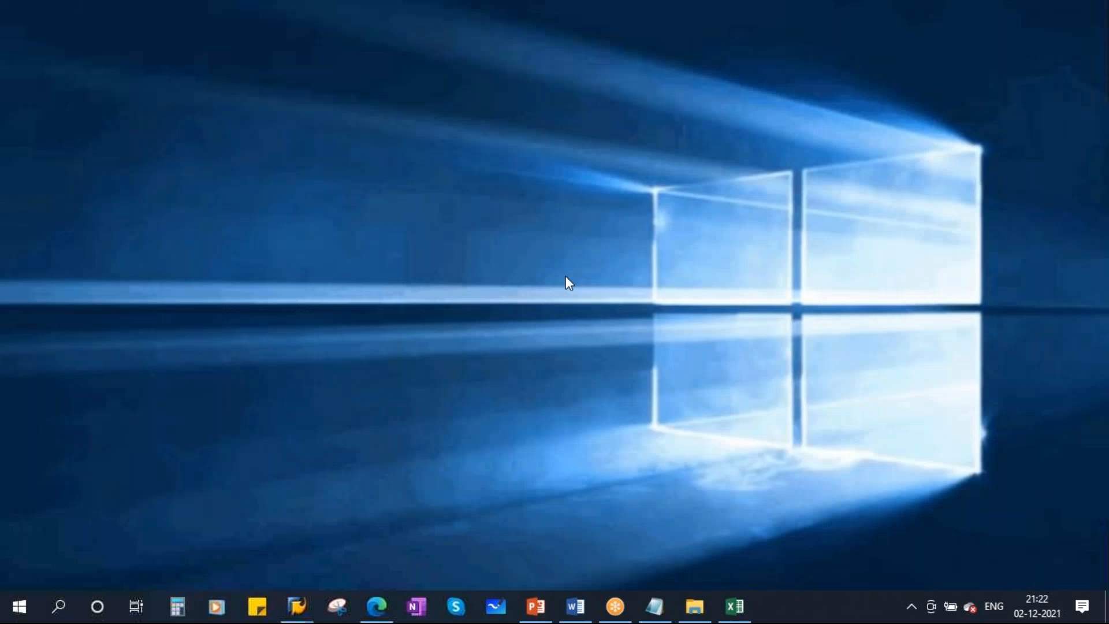
right_click(606, 253)
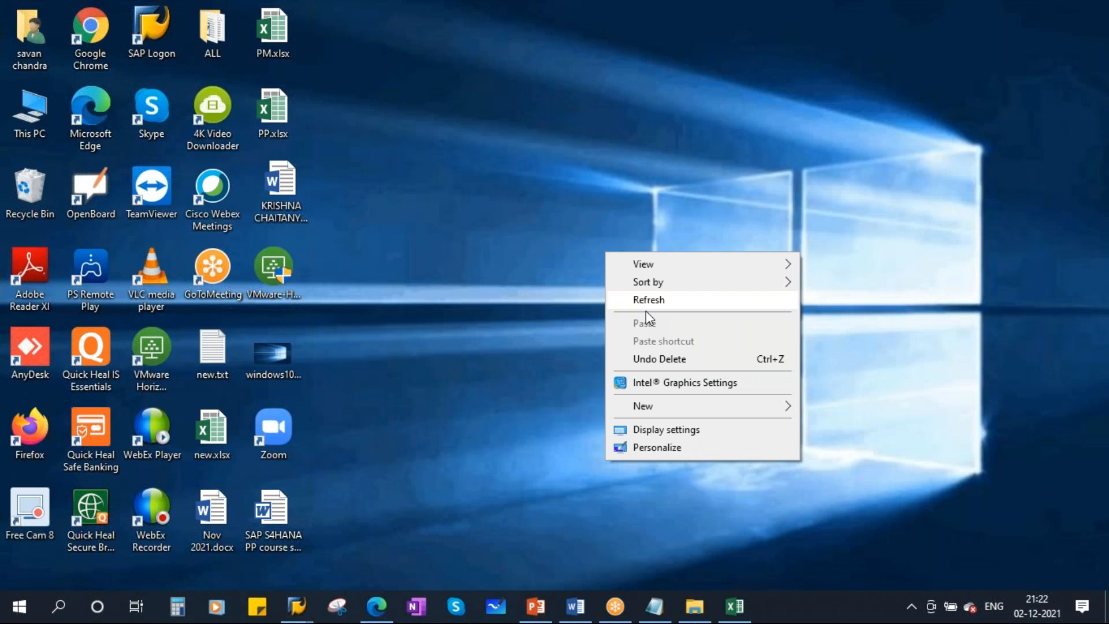
click(662, 299)
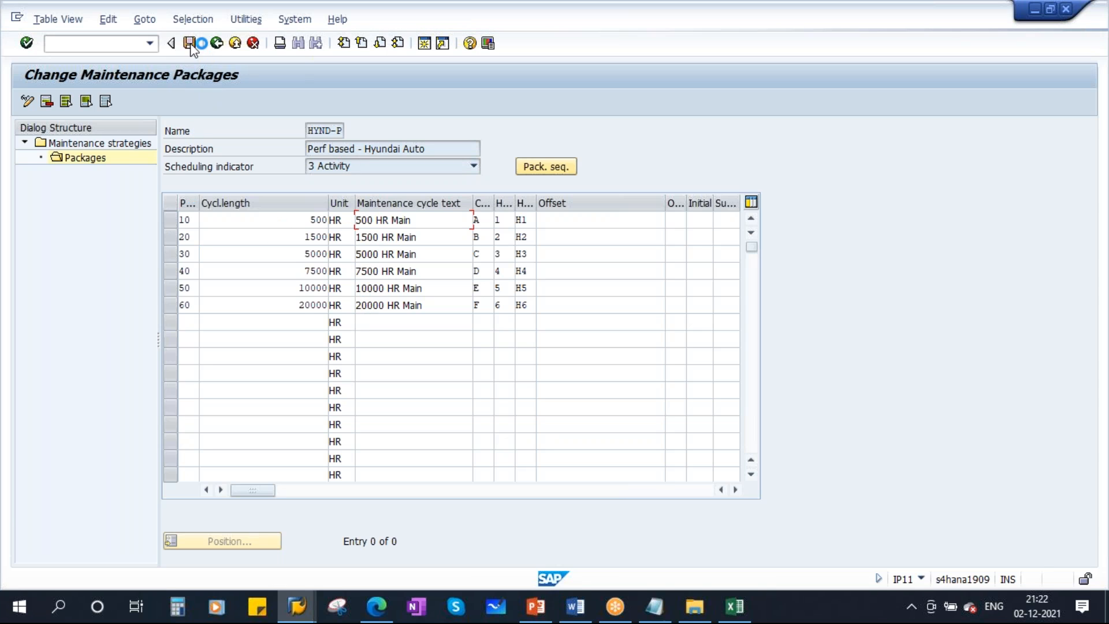
Switch back to SAP, save the packages of strategy HYND-P and return to the maintenance strategies overview
click(297, 606)
click(313, 524)
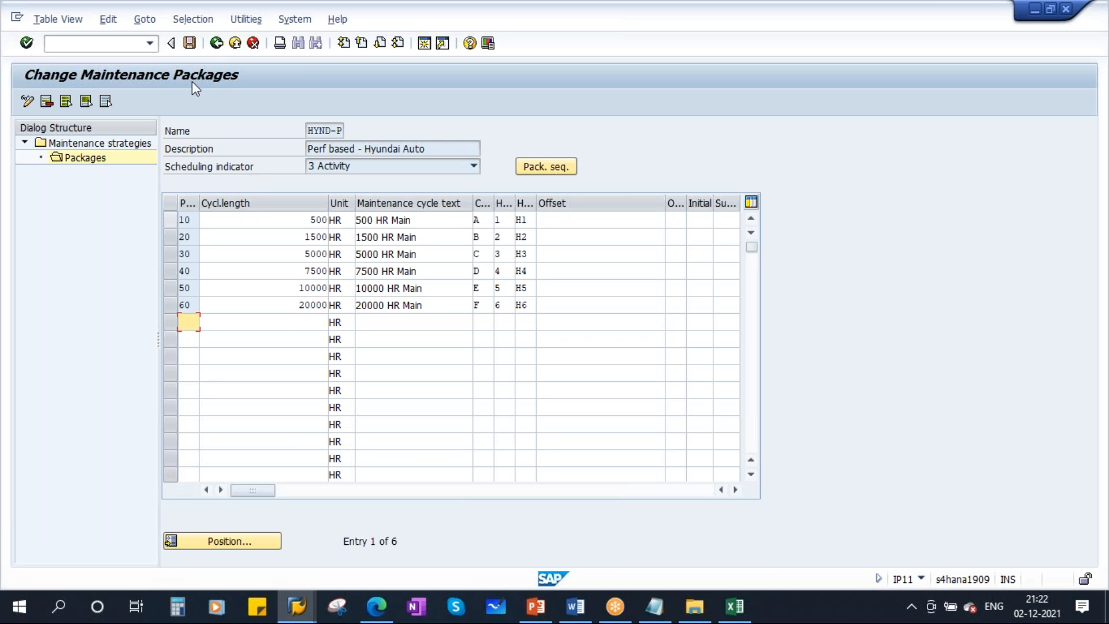
click(217, 44)
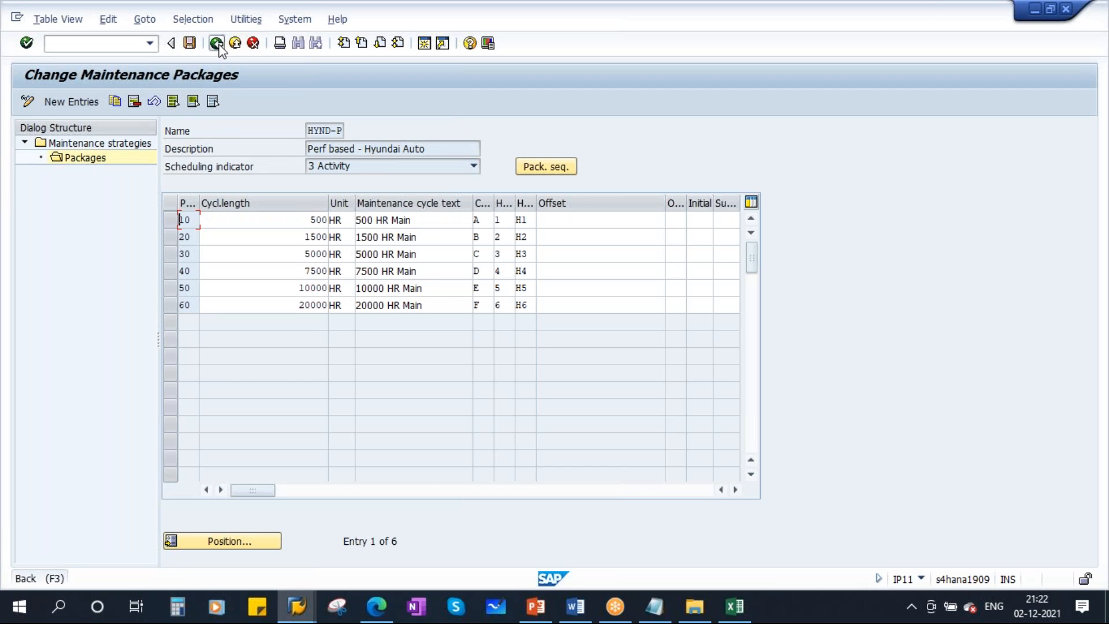
click(216, 43)
click(217, 45)
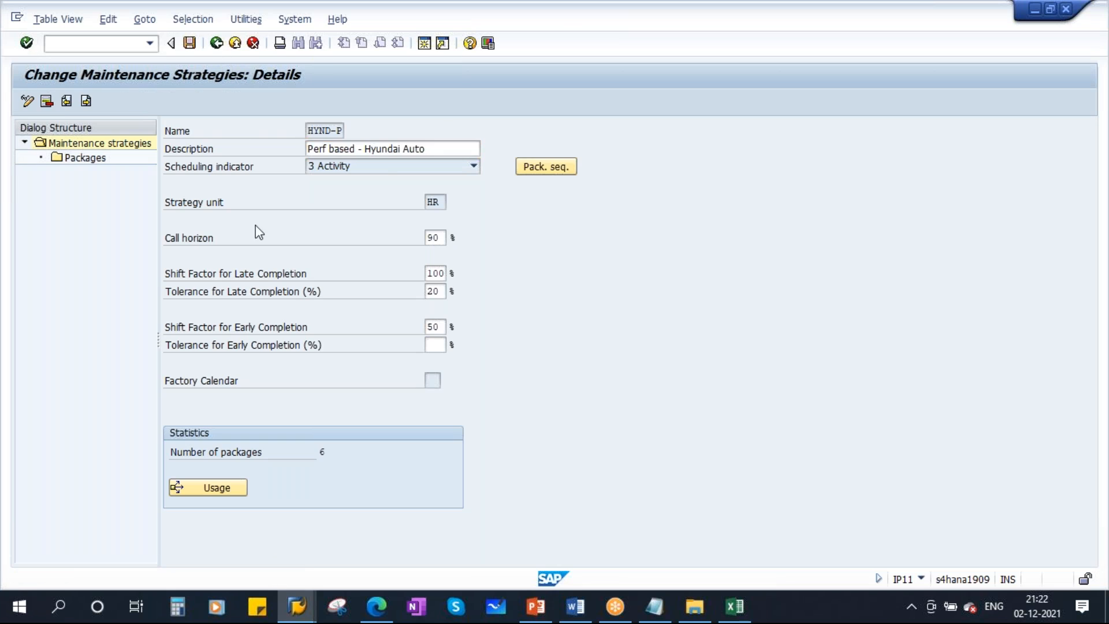
scroll(406, 282, up, 2)
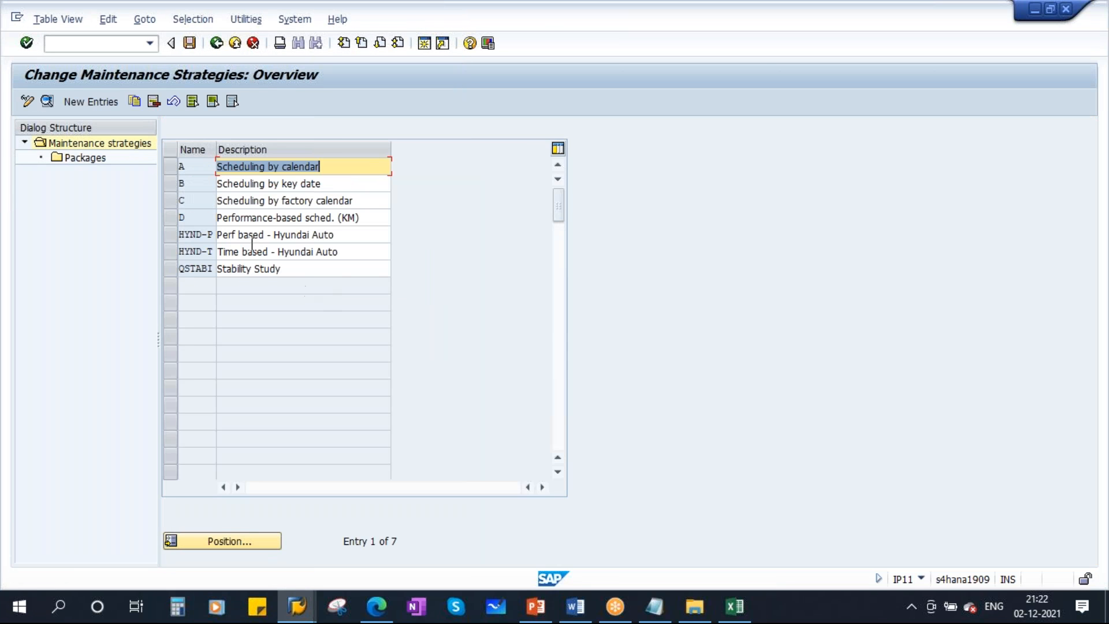
click(168, 250)
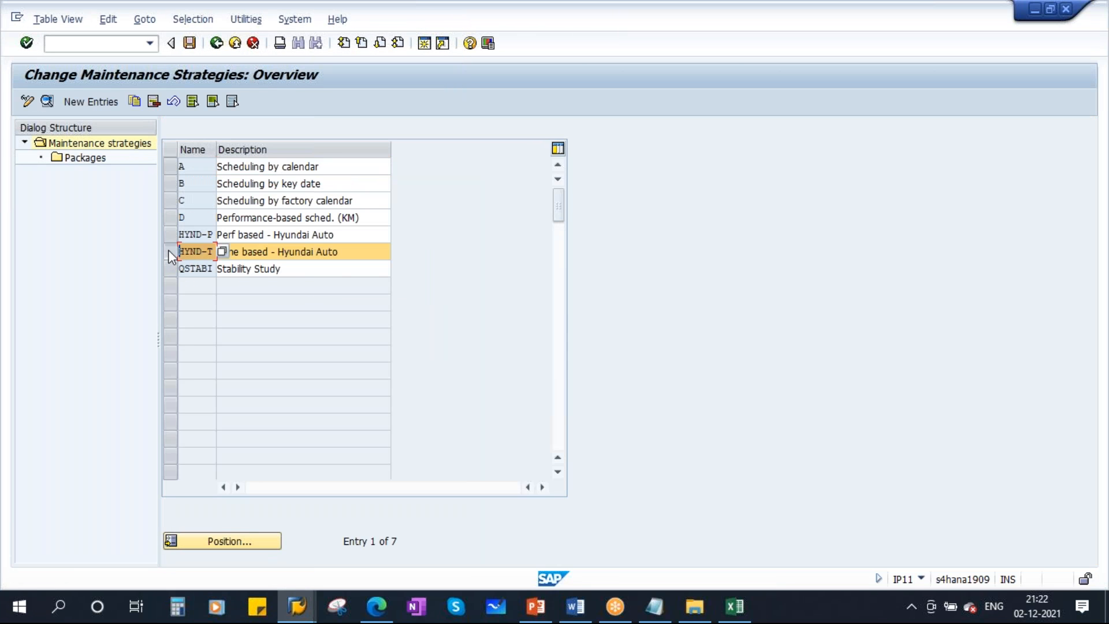
click(168, 234)
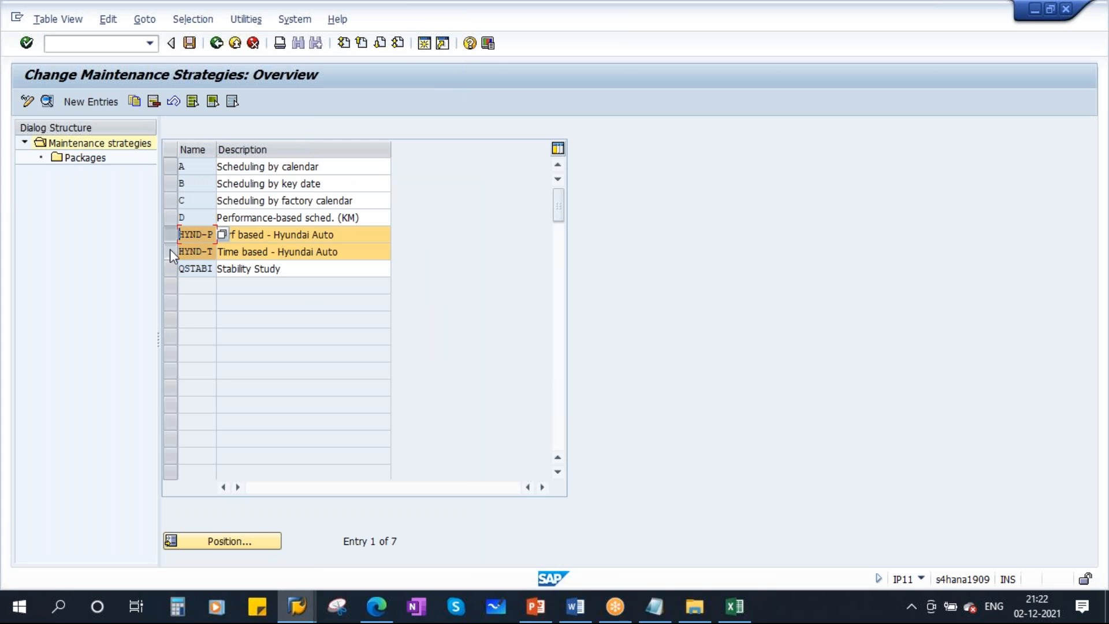
click(170, 249)
click(169, 237)
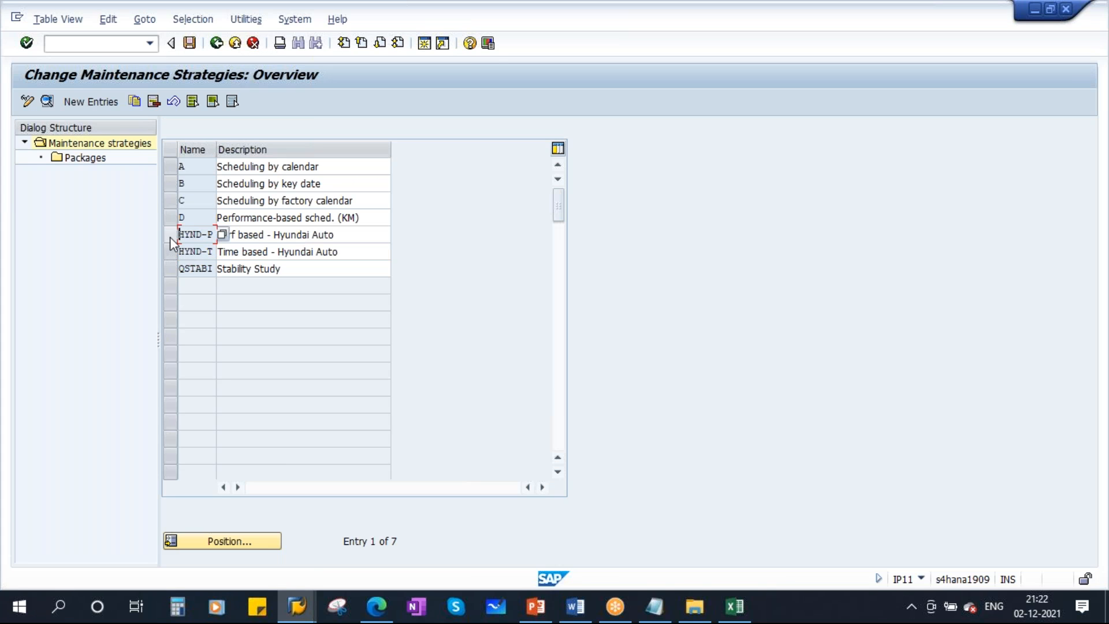
click(171, 253)
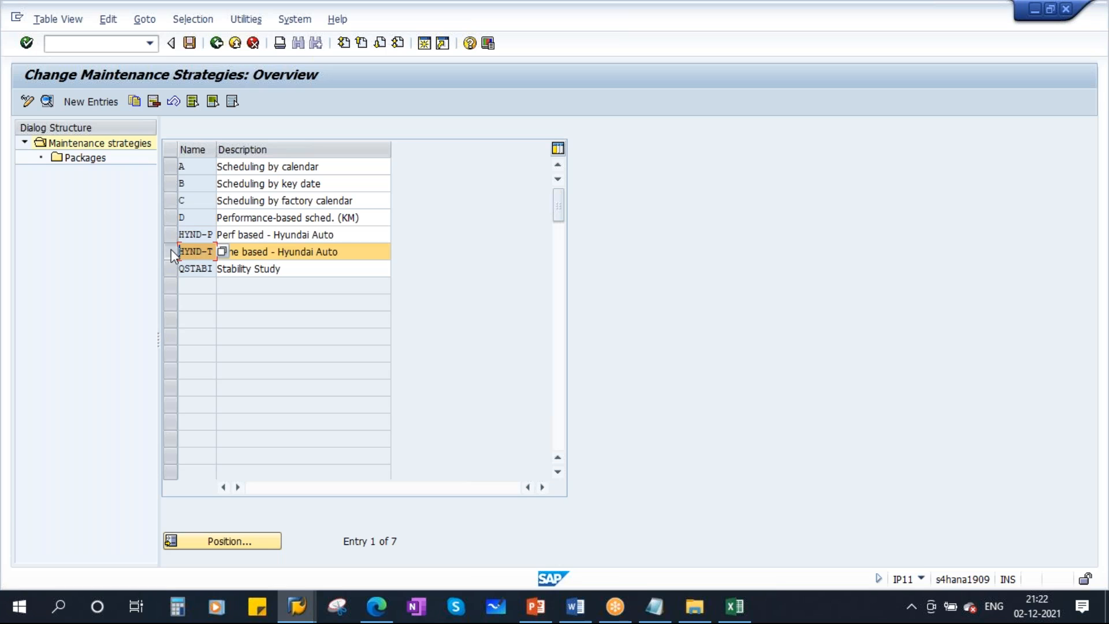
click(169, 234)
click(169, 246)
click(170, 230)
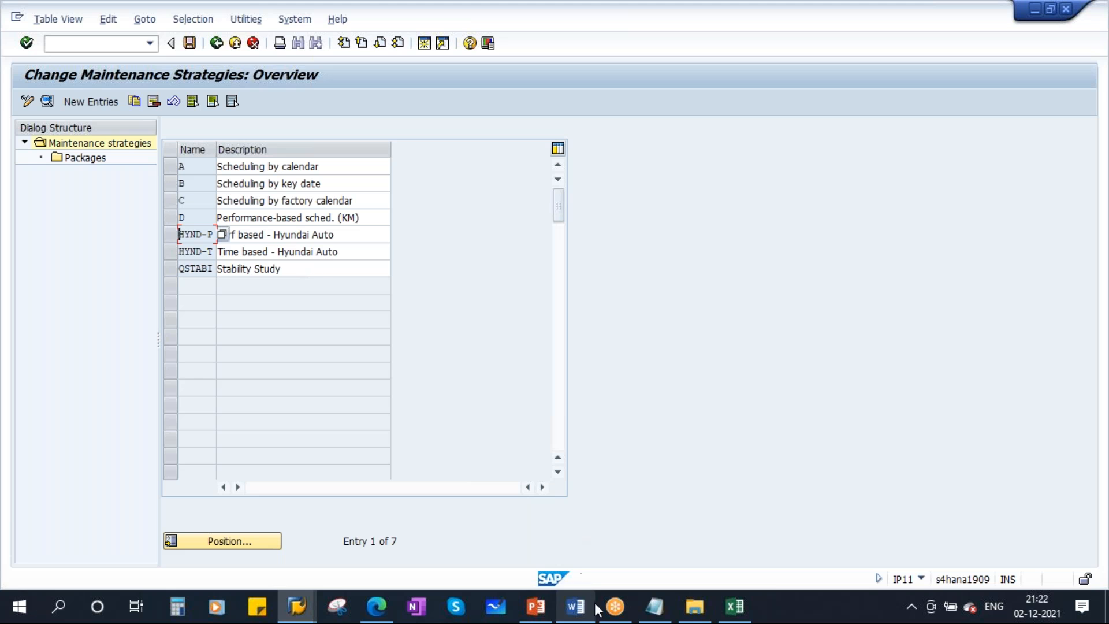
Switch to the SAP Preventive Maintenance presentation in PowerPoint and go to its opening title slide
click(536, 607)
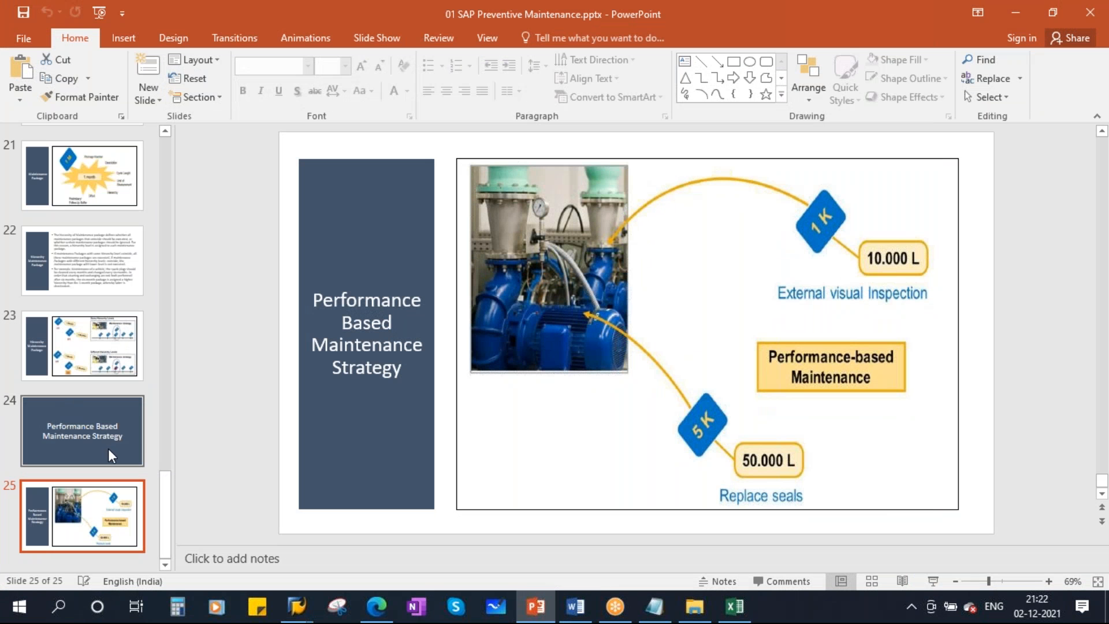
scroll(94, 351, up, 3)
scroll(94, 351, up, 15)
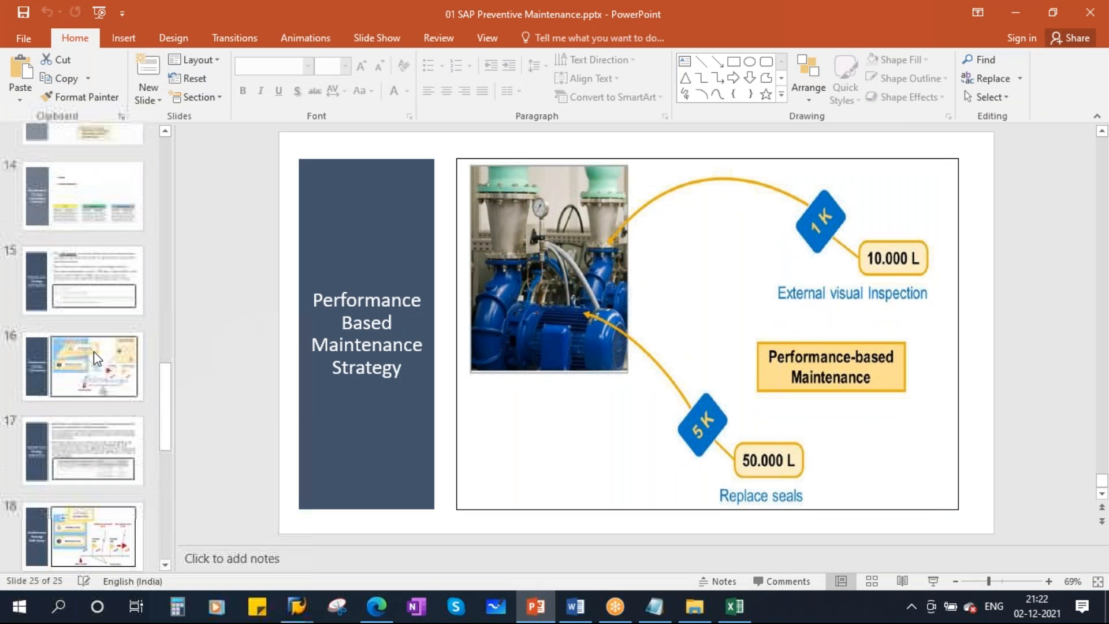
scroll(93, 351, up, 1)
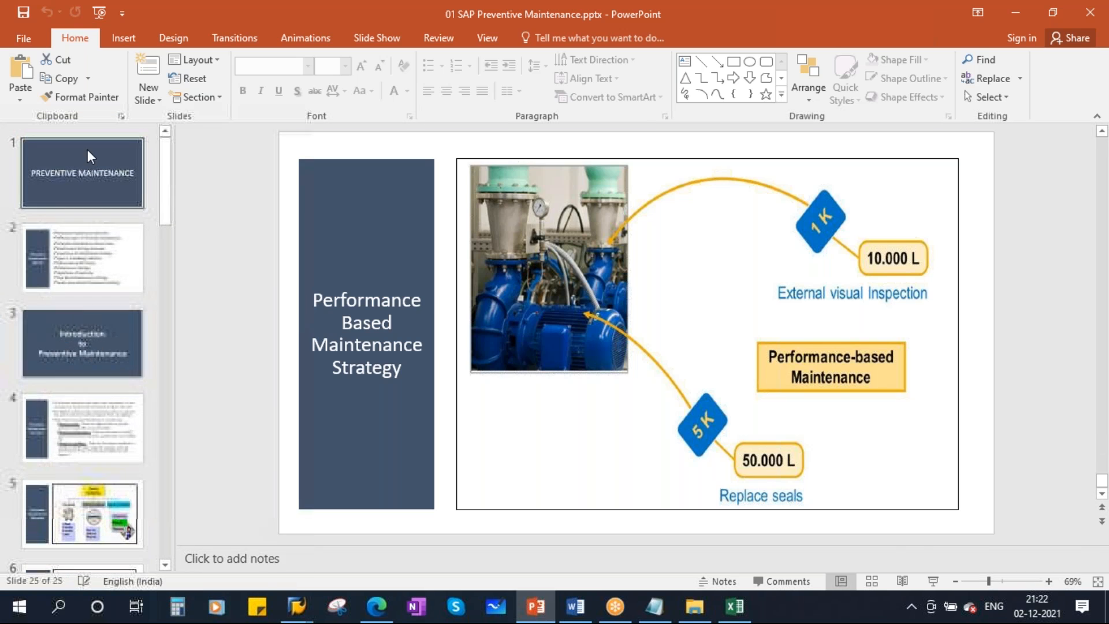
click(88, 150)
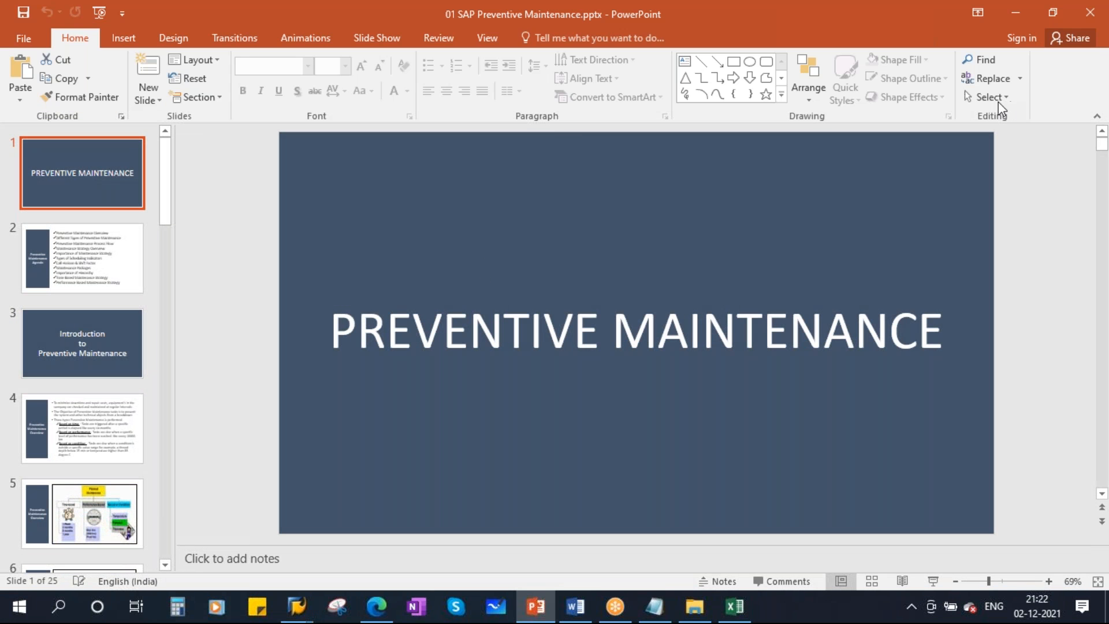